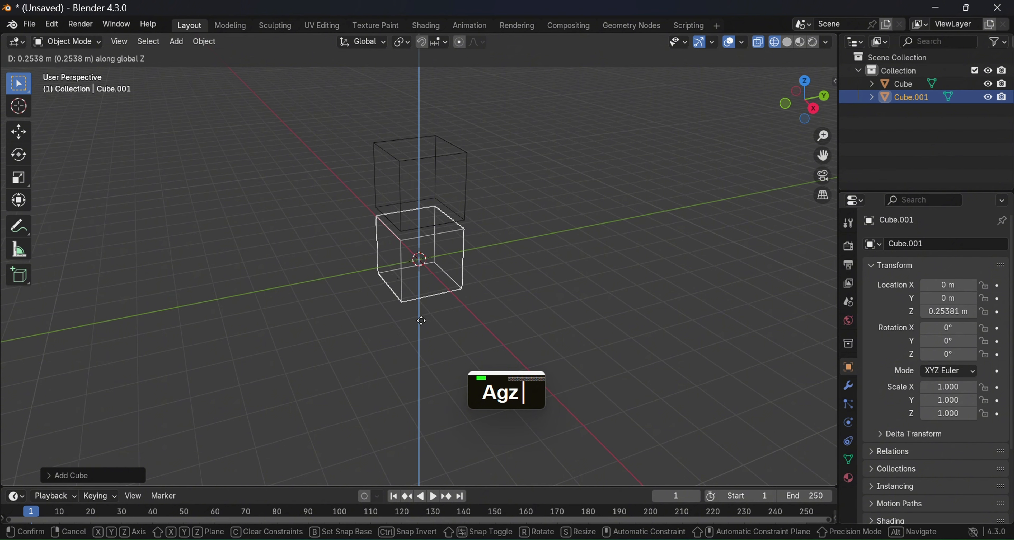
Raise the second cube along the Z axis to about 1.36 m and scale it uniformly to about 0.32
{"action": "left_click", "coordinate": [419, 295]}
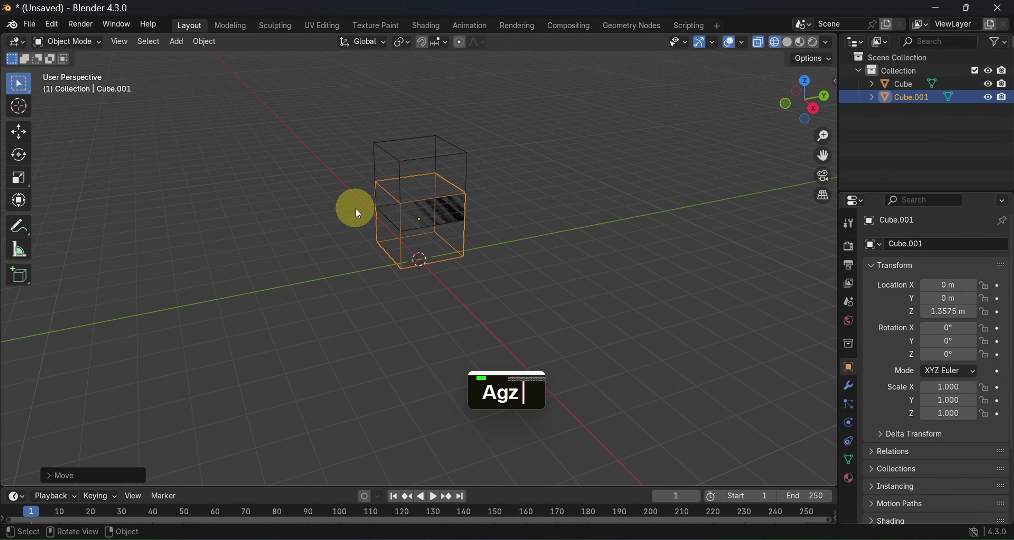
{"action": "middle_click_drag", "start_coordinate": [356, 207], "coordinate": [375, 181]}
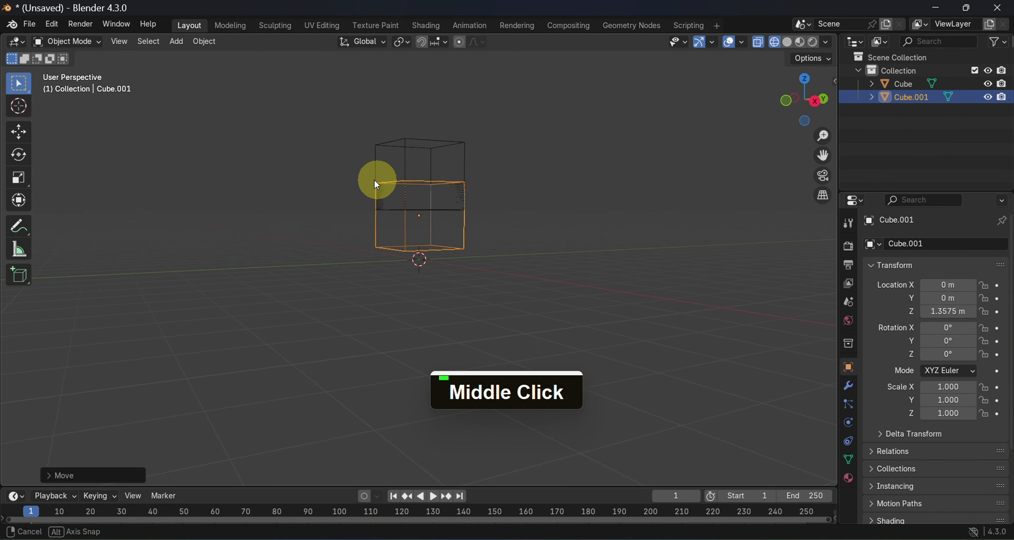
{"action": "scroll", "coordinate": [428, 181], "scroll_direction": "up", "scroll_amount": 4}
{"action": "middle_click_drag", "start_coordinate": [450, 174], "coordinate": [441, 206]}
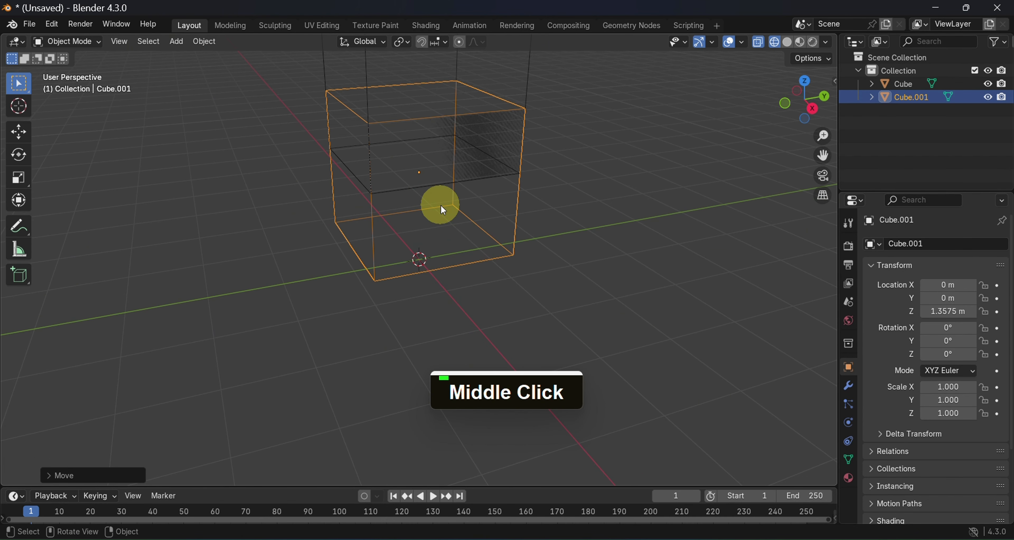
{"action": "key", "text": "s"}
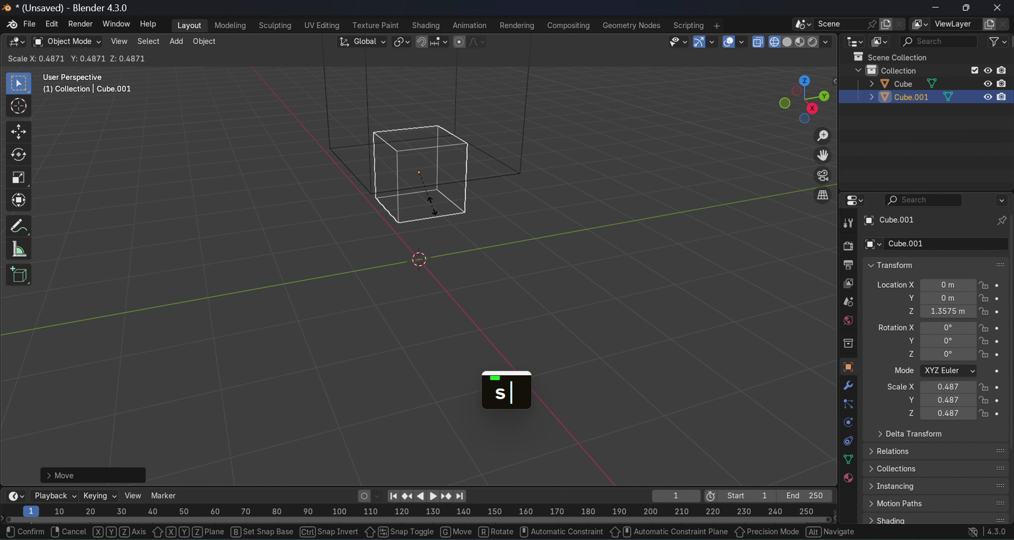
{"action": "left_click", "coordinate": [427, 194]}
Move the small cube up along the Z axis to about 2.41 m, inside the larger cube, and deselect it
{"action": "key", "text": "g"}
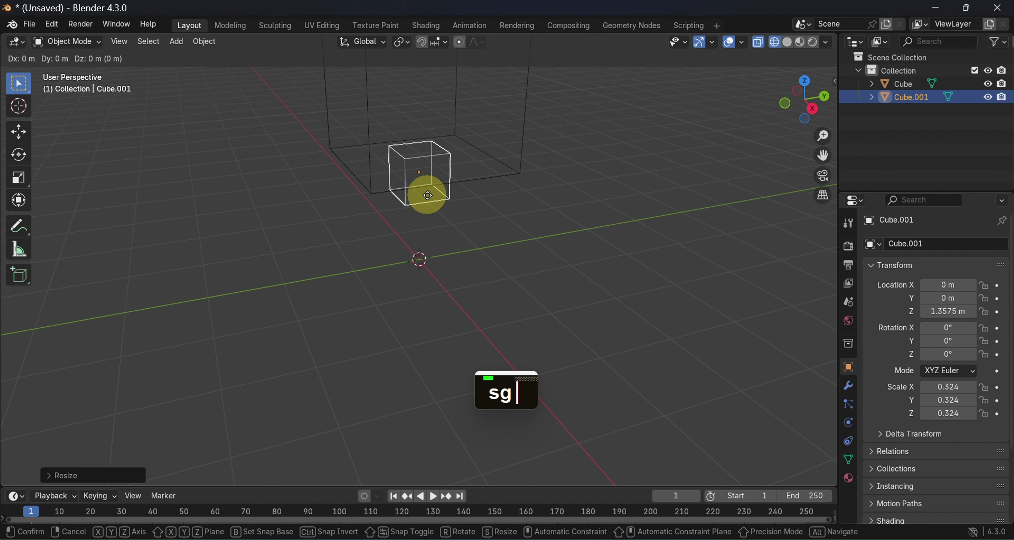
{"action": "key", "text": "z"}
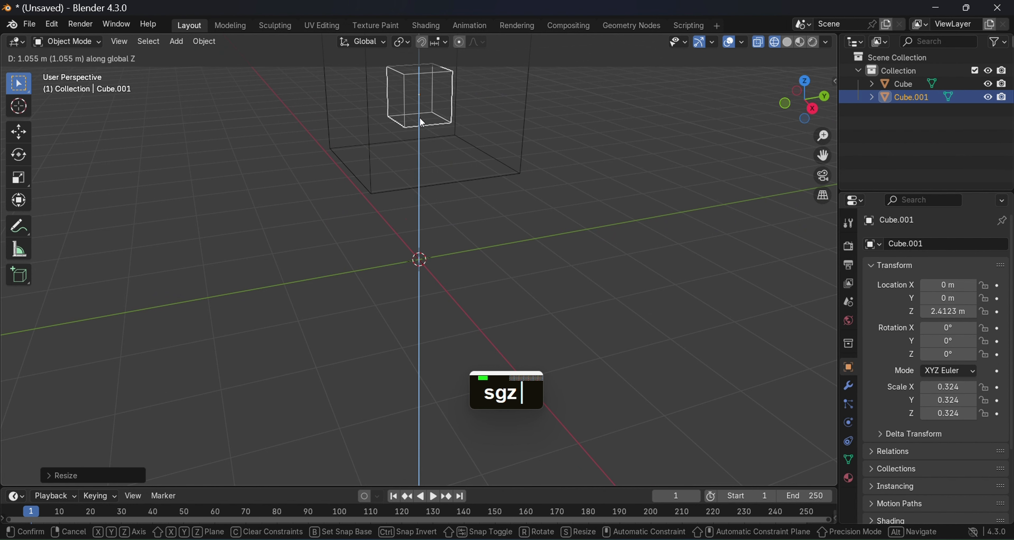
{"action": "left_click", "coordinate": [505, 144]}
{"action": "middle_click_drag", "start_coordinate": [505, 143], "coordinate": [591, 229]}
{"action": "left_click", "coordinate": [547, 227]}
{"action": "scroll", "coordinate": [534, 218], "scroll_direction": "down", "scroll_amount": 1}
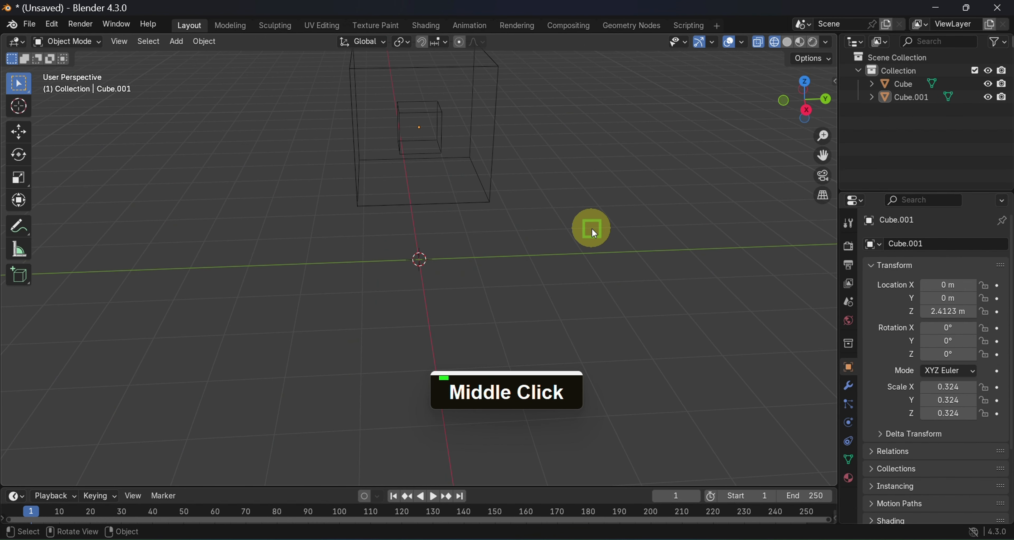
View the two cubes from several angles in Rendered and in Solid viewport shading
{"action": "key", "text": "z"}
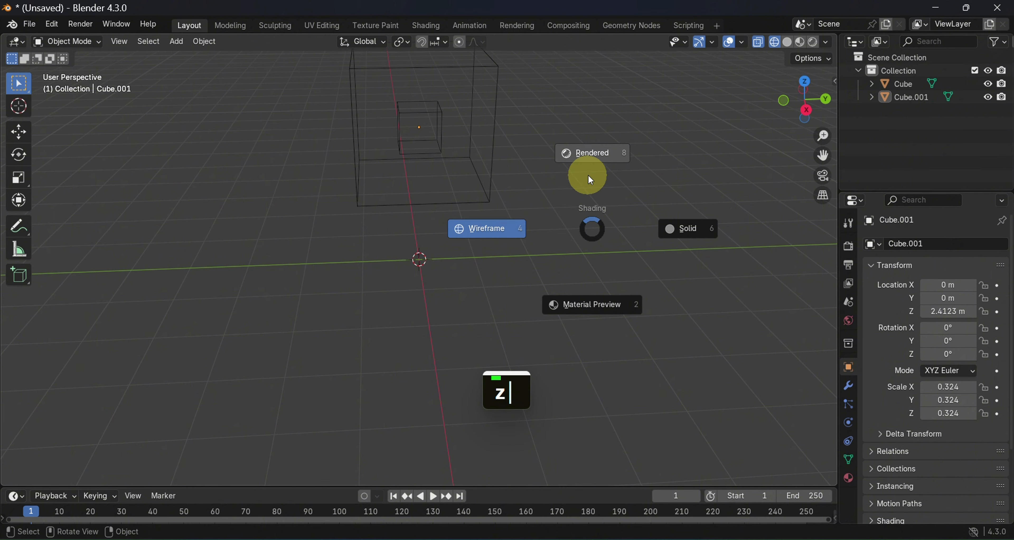
{"action": "left_click", "coordinate": [590, 162]}
{"action": "middle_click_drag", "start_coordinate": [586, 165], "coordinate": [586, 210]}
{"action": "scroll", "coordinate": [586, 210], "scroll_direction": "down", "scroll_amount": 3}
{"action": "key", "text": "z"}
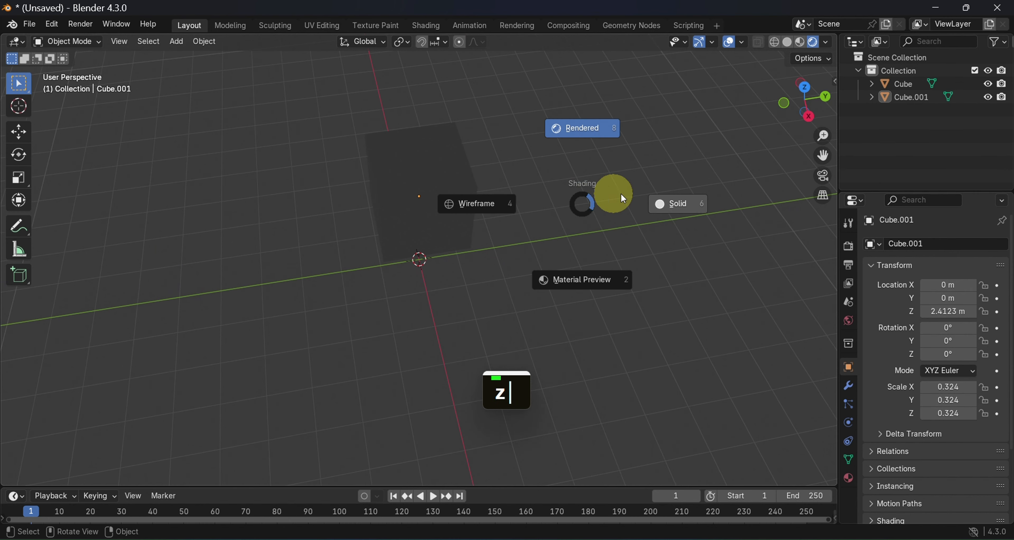
{"action": "left_click", "coordinate": [658, 200]}
{"action": "mouse_move", "coordinate": [624, 201]}
{"action": "middle_mouse_down"}
{"action": "mouse_move", "coordinate": [526, 179]}
{"action": "mouse_move", "coordinate": [429, 126]}
{"action": "mouse_move", "coordinate": [364, 105]}
{"action": "mouse_move", "coordinate": [318, 123]}
{"action": "middle_mouse_up"}
View the cubes in Material Preview shading and return the viewport to Wireframe
{"action": "key", "text": "z"}
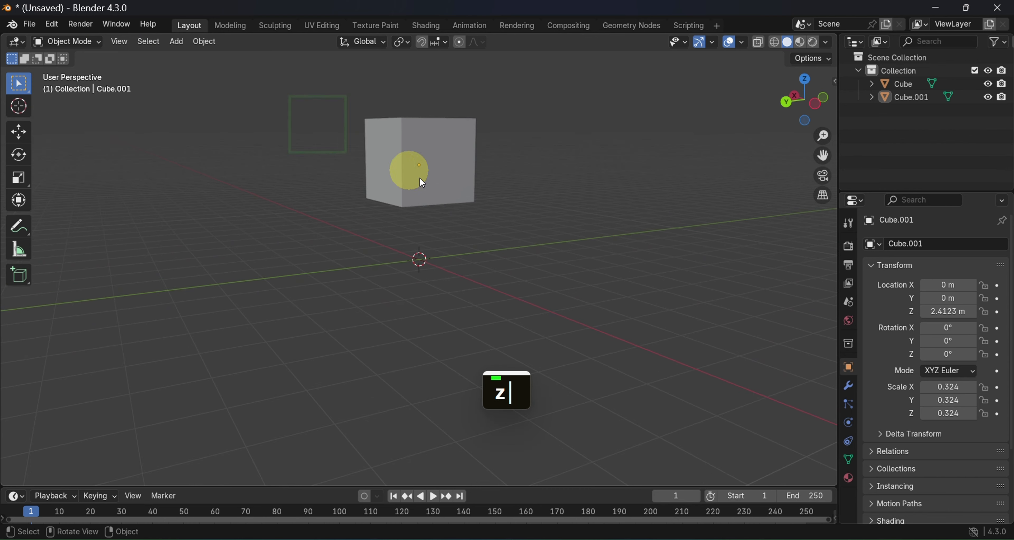
{"action": "left_click", "coordinate": [490, 312]}
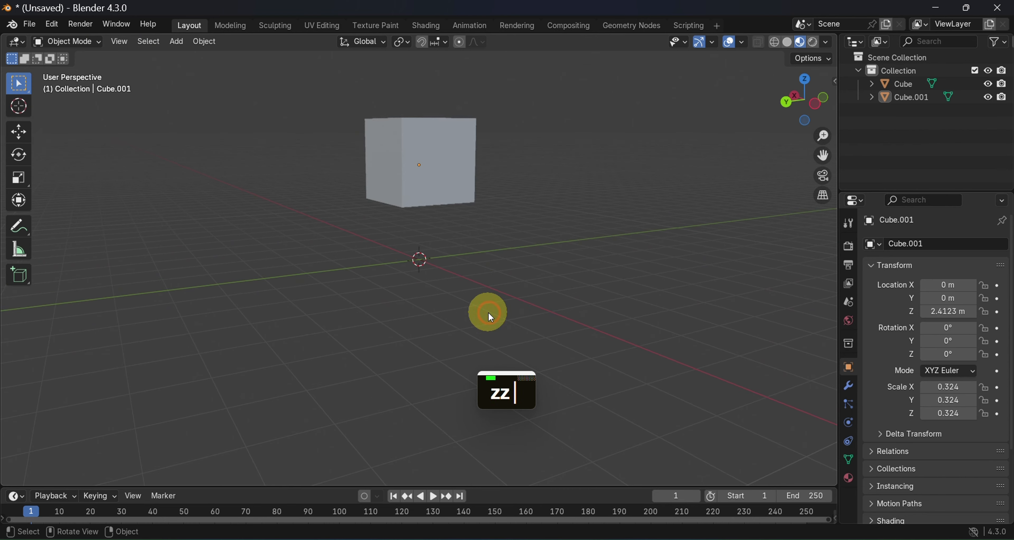
{"action": "mouse_move", "coordinate": [446, 166]}
{"action": "middle_mouse_down"}
{"action": "mouse_move", "coordinate": [407, 172]}
{"action": "mouse_move", "coordinate": [377, 230]}
{"action": "mouse_move", "coordinate": [589, 177]}
{"action": "middle_mouse_up"}
{"action": "key", "text": "z"}
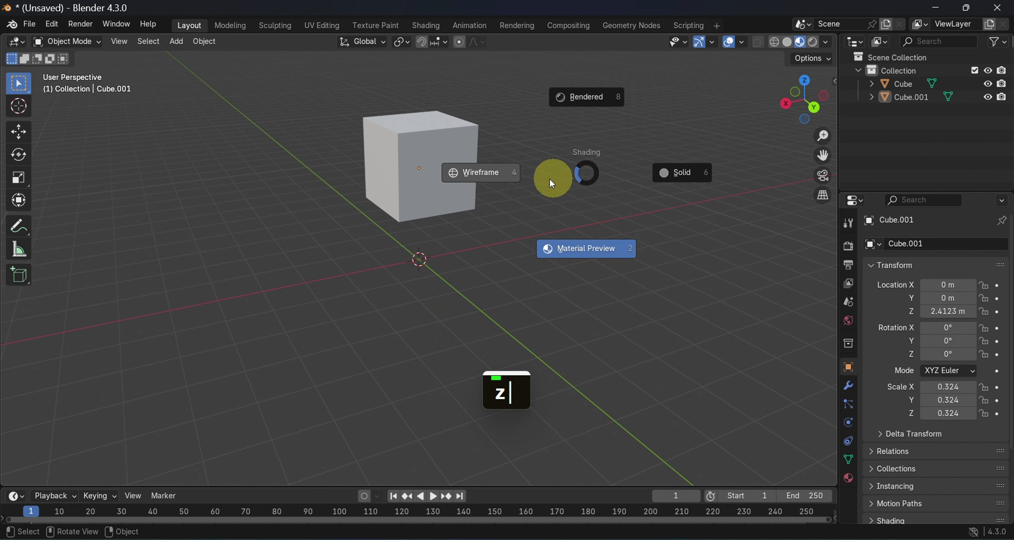
{"action": "left_click", "coordinate": [514, 176]}
Delete the small cube inside the larger one
{"action": "scroll", "coordinate": [438, 168], "scroll_direction": "up", "scroll_amount": 3}
{"action": "left_click", "coordinate": [425, 97]}
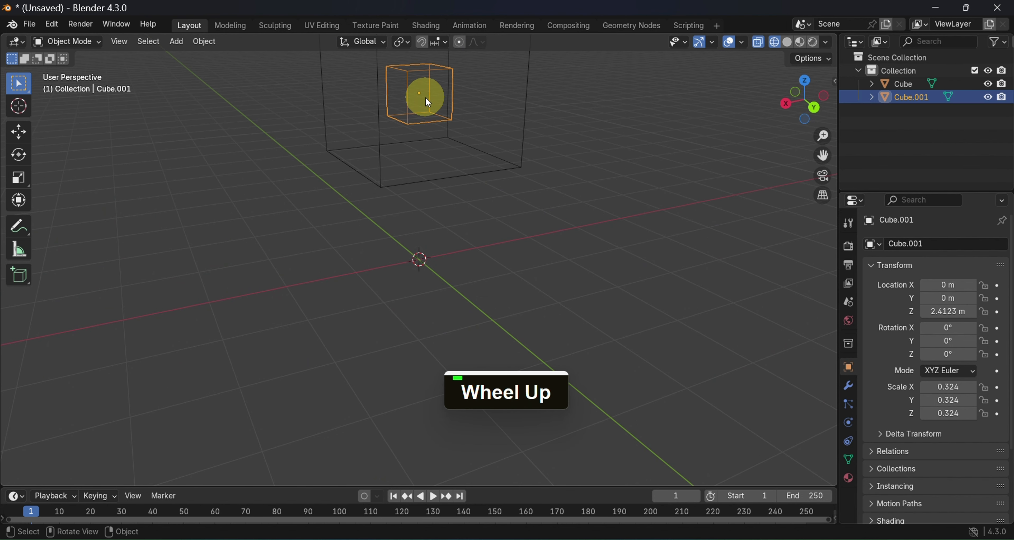
{"action": "middle_click_drag", "start_coordinate": [417, 135], "coordinate": [370, 172]}
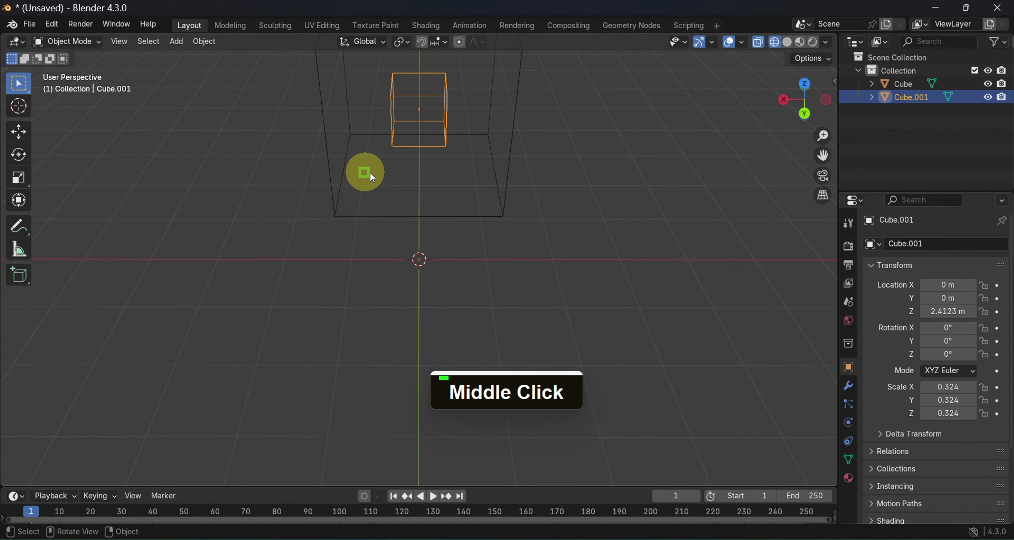
{"action": "key", "text": "Delete"}
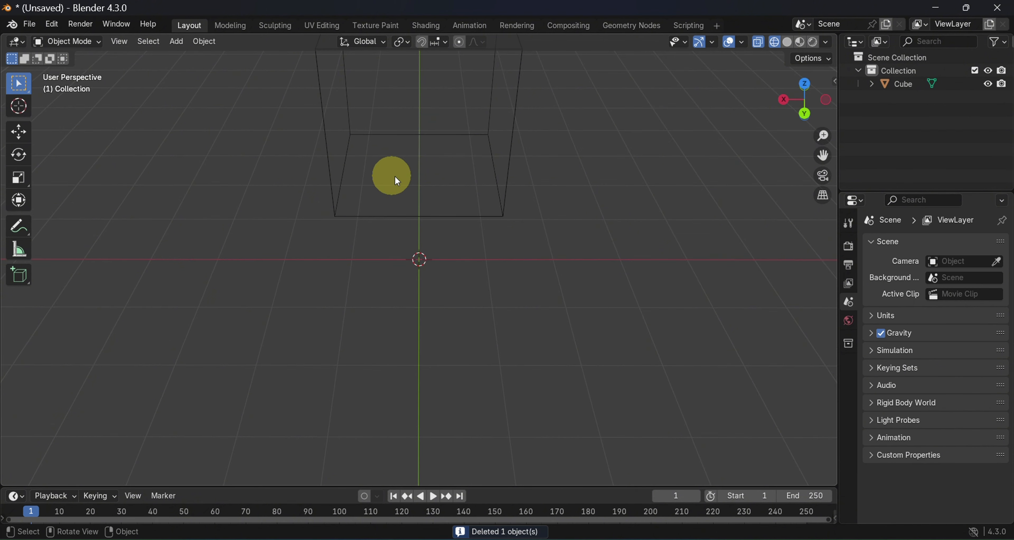
Center the remaining cube in the viewport and look at it from the front view
{"action": "middle_click_drag", "start_coordinate": [506, 144], "coordinate": [484, 248], "text": "shift"}
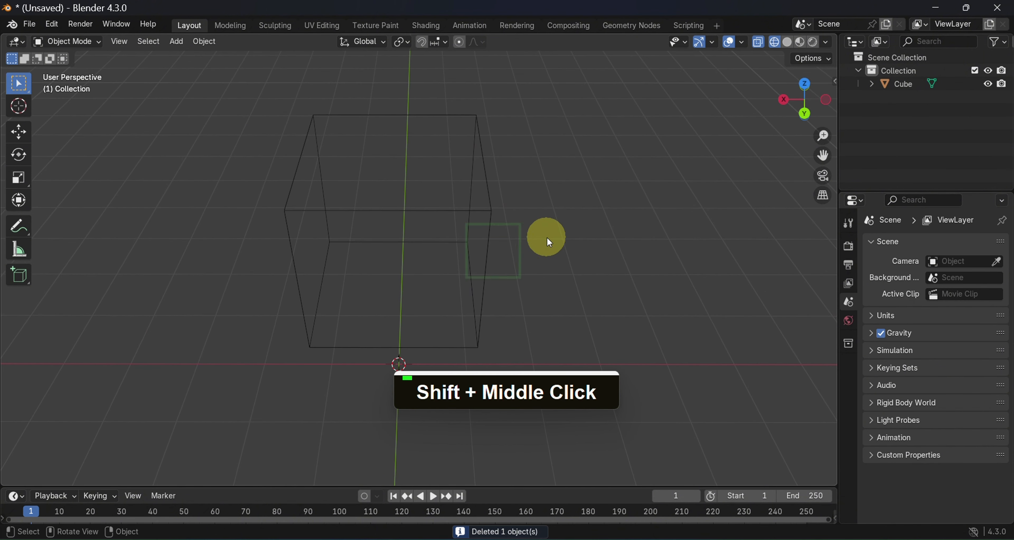
{"action": "key", "text": "grave"}
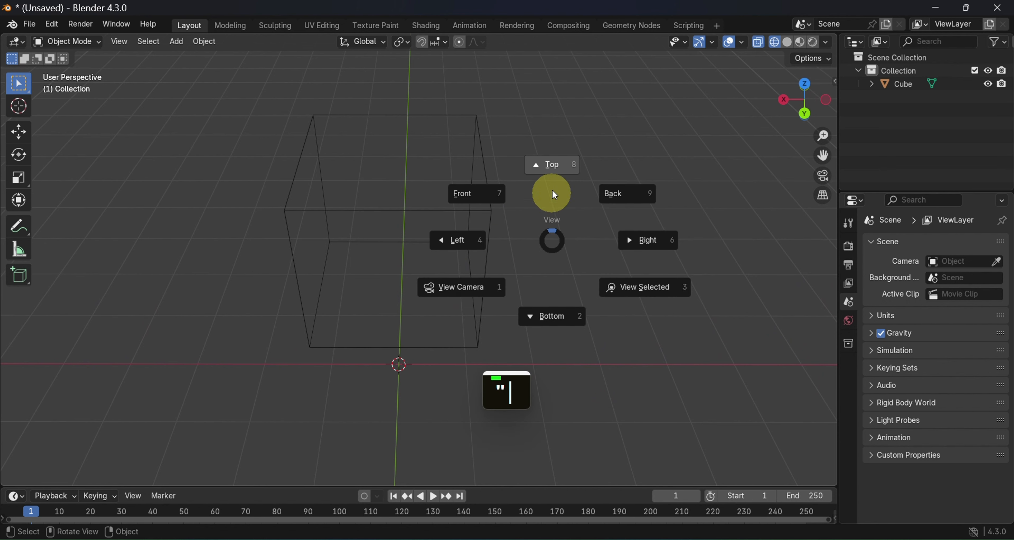
{"action": "left_click", "coordinate": [487, 191]}
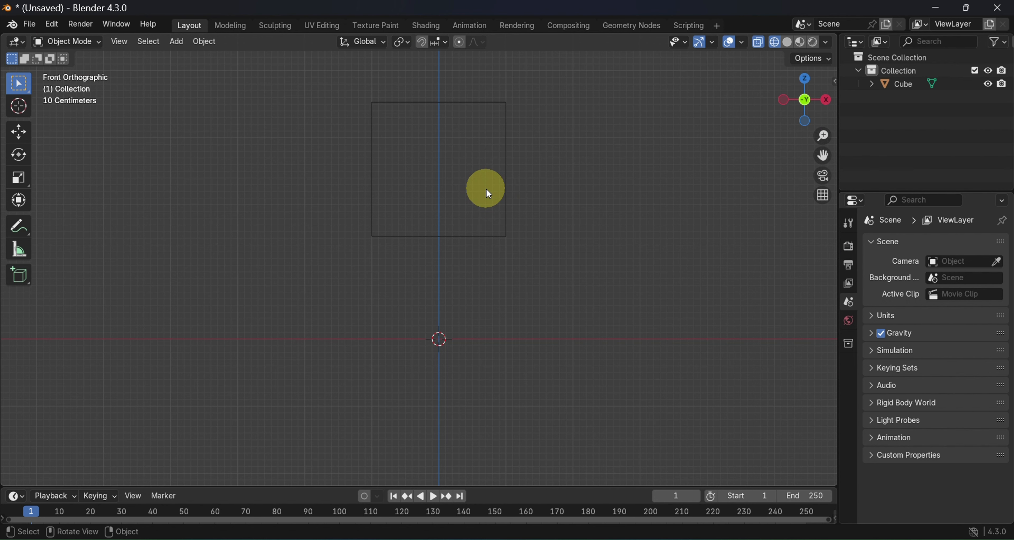
Go through the numbered viewpoints 1 to 9, including the rotated views and the perspective/orthographic toggle
{"action": "key", "text": "1"}
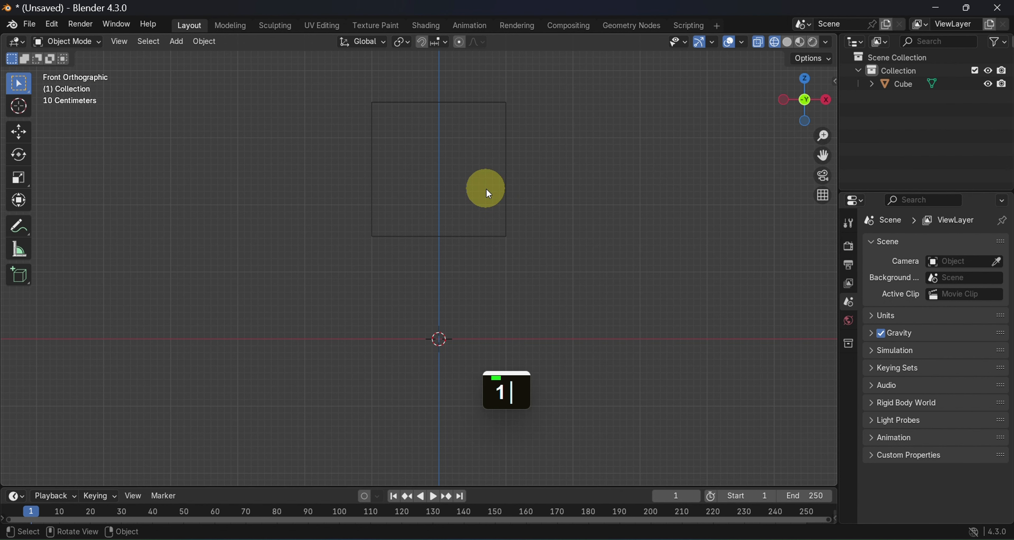
{"action": "key", "text": "2"}
{"action": "key", "text": "3"}
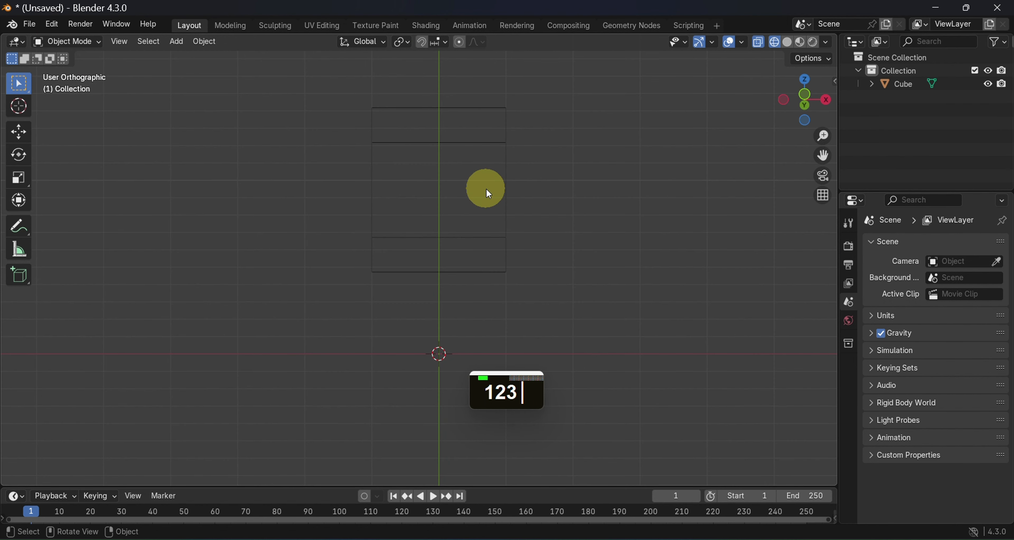
{"action": "key", "text": "4"}
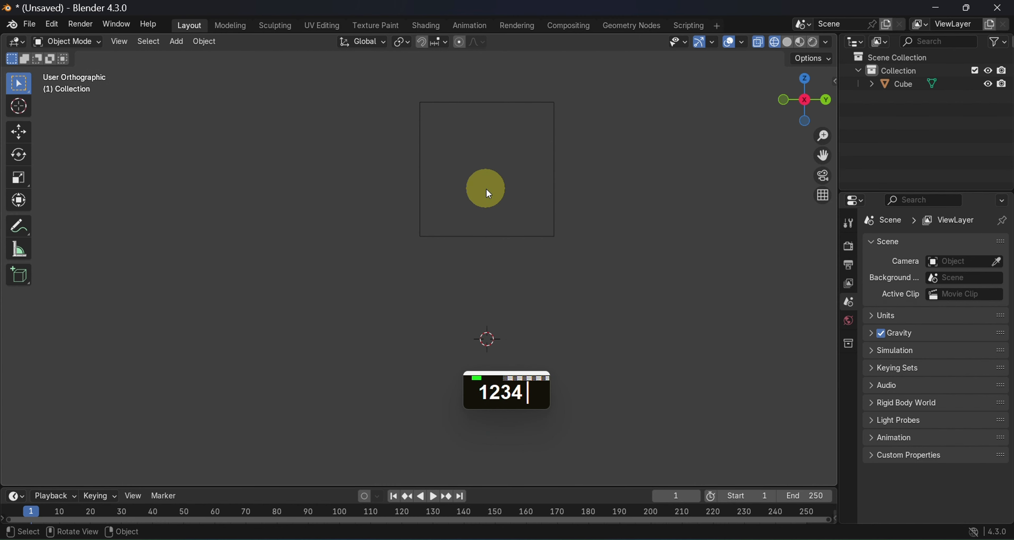
{"action": "key", "text": "5"}
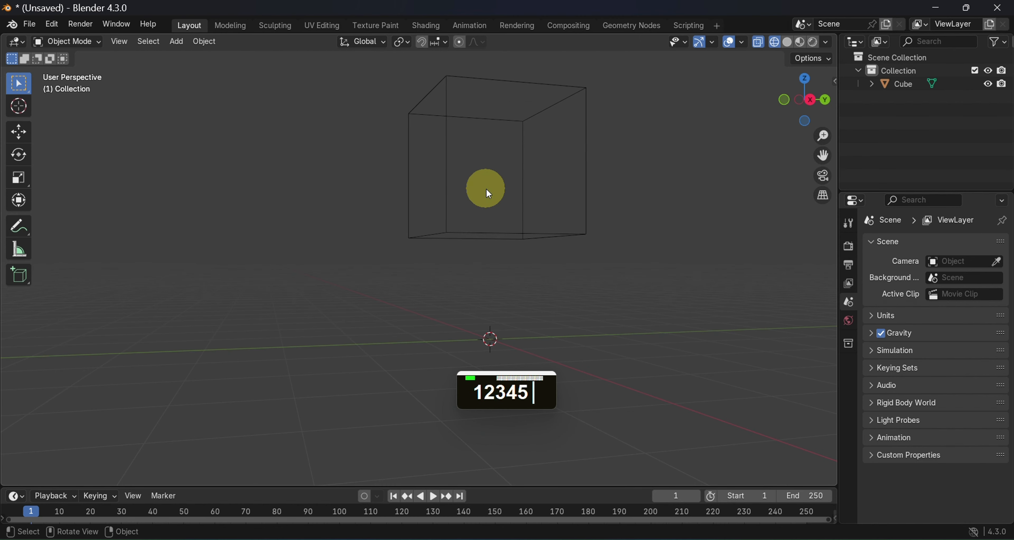
{"action": "key", "text": "6"}
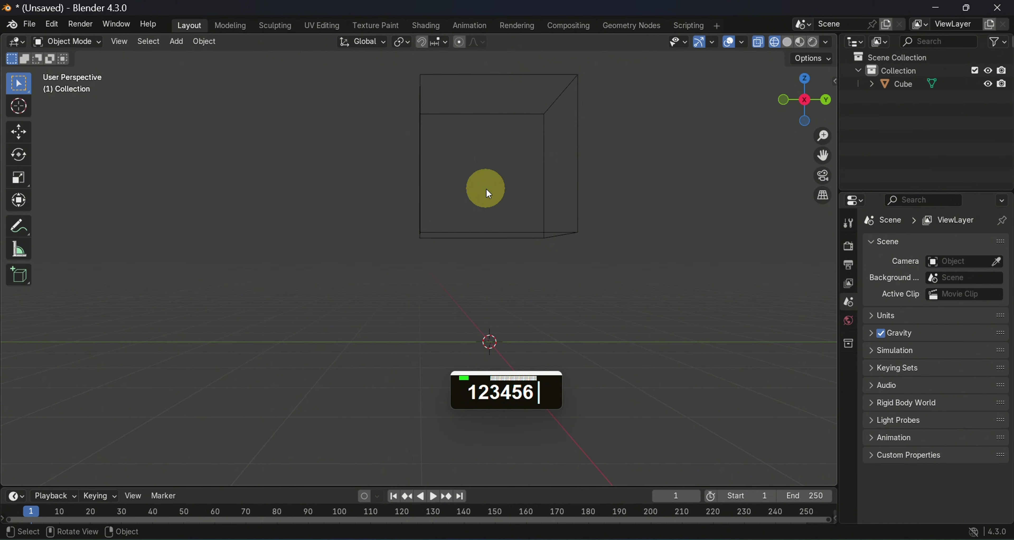
{"action": "key", "text": "7"}
{"action": "key", "text": "8"}
{"action": "key", "text": "9"}
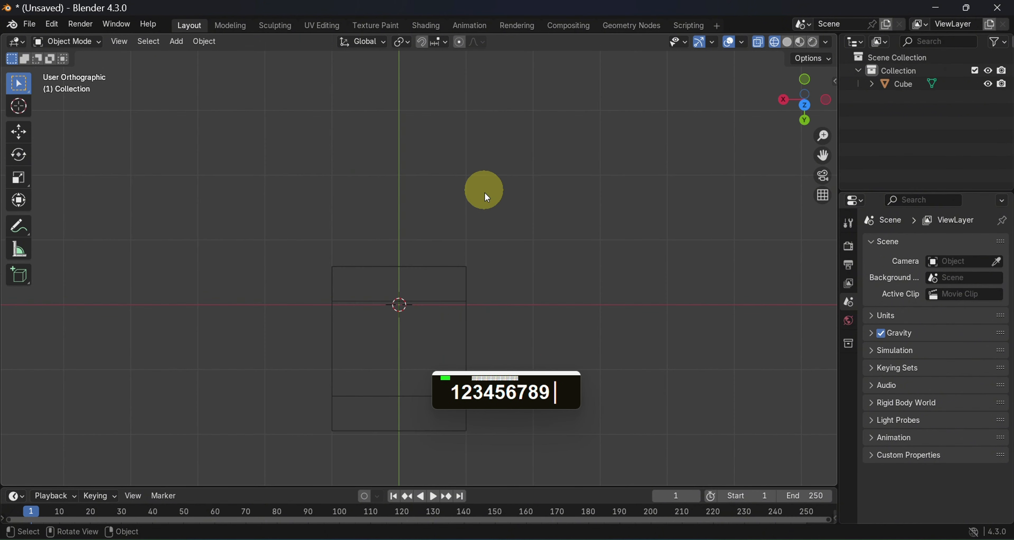
Return to the front view and orbit to look down at the cube
{"action": "key", "text": "grave"}
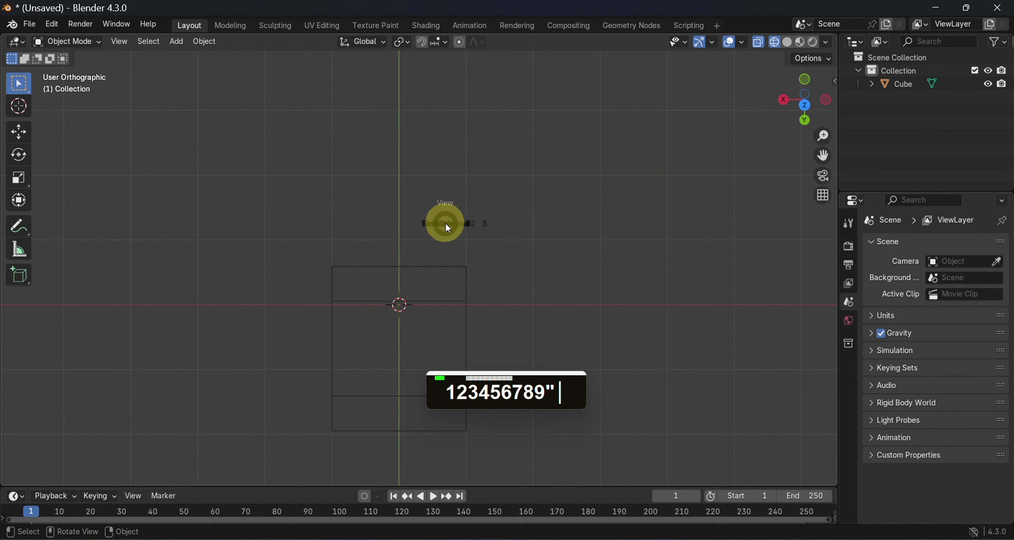
{"action": "left_click", "coordinate": [376, 182]}
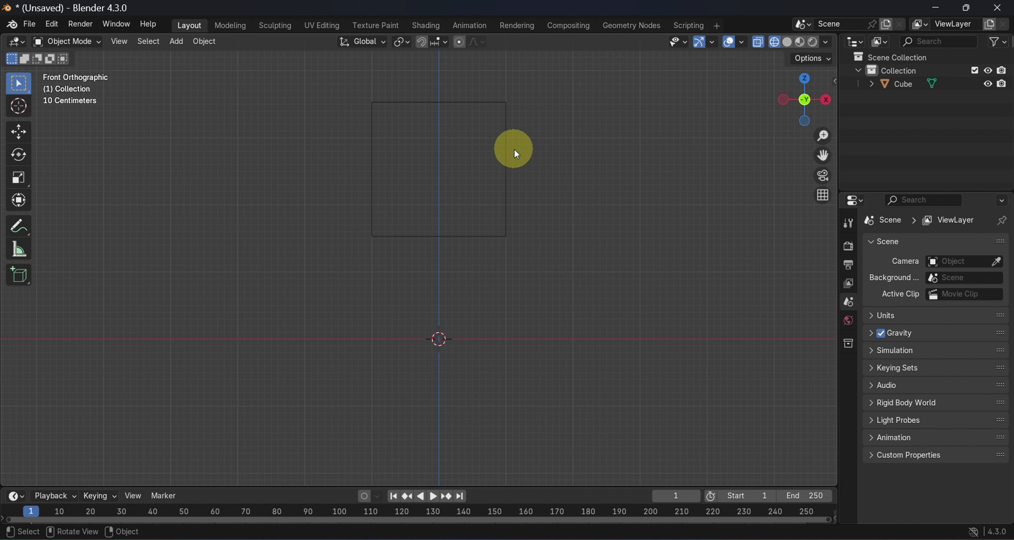
{"action": "middle_click_drag", "start_coordinate": [569, 169], "coordinate": [587, 229]}
Look at the cube from the top view, panning and zooming around it
{"action": "key", "text": "7"}
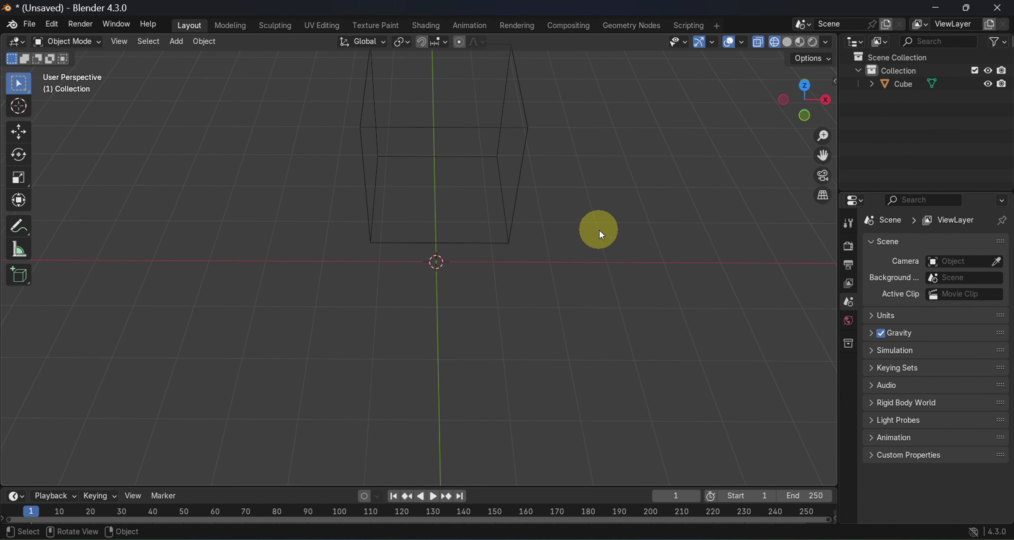
{"action": "key", "text": "7"}
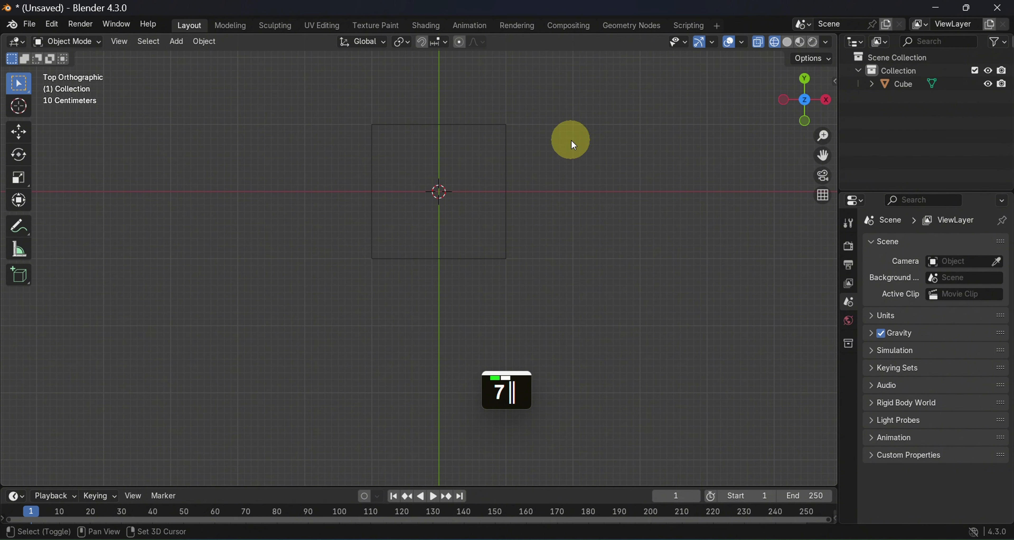
{"action": "middle_click_drag", "start_coordinate": [573, 140], "coordinate": [543, 244], "text": "shift"}
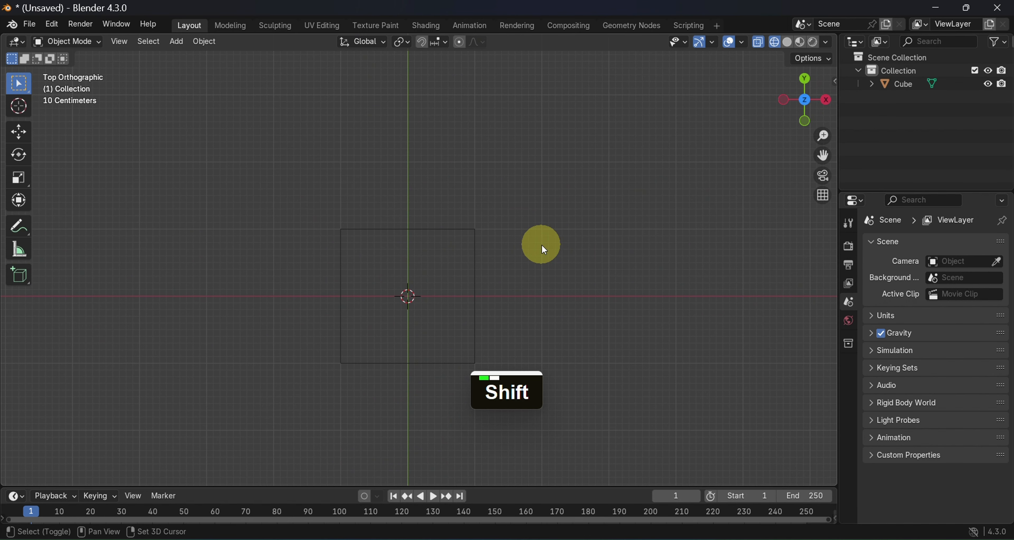
{"action": "scroll", "coordinate": [530, 265], "scroll_direction": "down", "scroll_amount": 2}
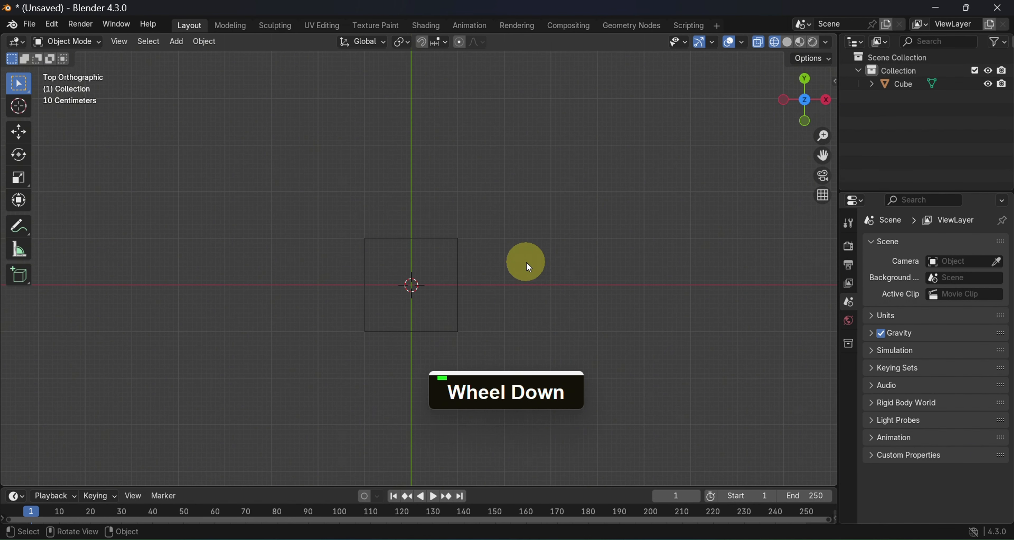
{"action": "scroll", "coordinate": [526, 261], "scroll_direction": "down", "scroll_amount": 1}
{"action": "scroll", "coordinate": [489, 288], "scroll_direction": "up", "scroll_amount": 4}
{"action": "scroll", "coordinate": [433, 295], "scroll_direction": "up", "scroll_amount": 1}
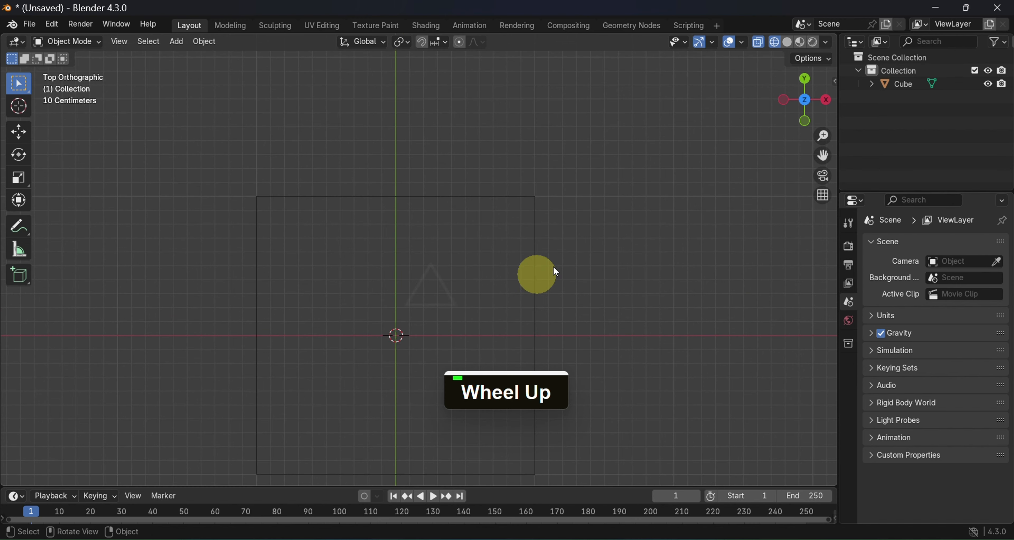
Compare the cube in Solid and Wireframe shading at an angled perspective, ending in Solid
{"action": "mouse_move", "coordinate": [552, 274]}
{"action": "middle_mouse_down"}
{"action": "mouse_move", "coordinate": [593, 228]}
{"action": "mouse_move", "coordinate": [577, 282]}
{"action": "mouse_move", "coordinate": [611, 260]}
{"action": "mouse_move", "coordinate": [593, 240]}
{"action": "mouse_move", "coordinate": [595, 221]}
{"action": "middle_mouse_up"}
{"action": "scroll", "coordinate": [586, 246], "scroll_direction": "down", "scroll_amount": 2}
{"action": "key", "text": "z"}
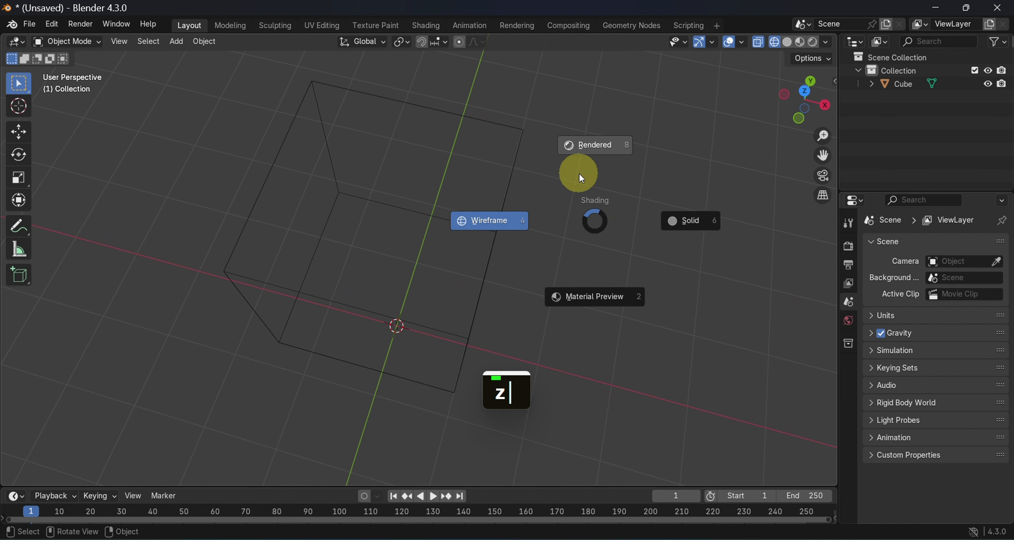
{"action": "left_click", "coordinate": [681, 224]}
{"action": "middle_click_drag", "start_coordinate": [681, 225], "coordinate": [539, 187]}
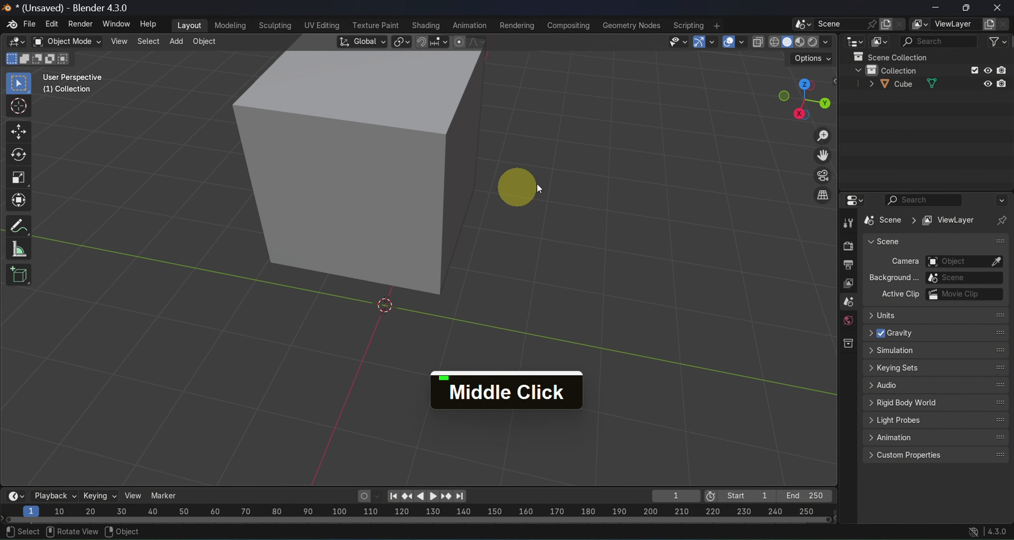
{"action": "left_click", "coordinate": [774, 44]}
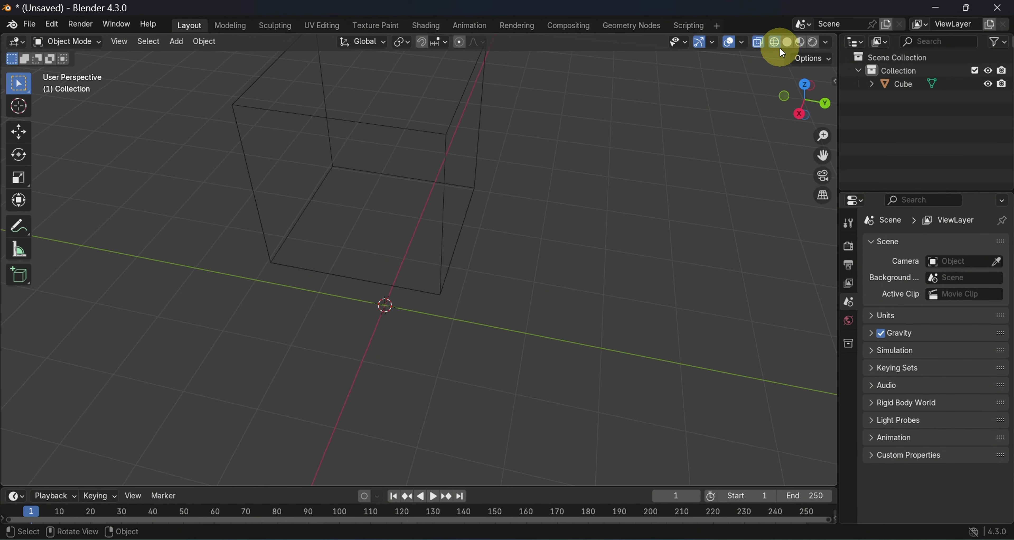
{"action": "left_click", "coordinate": [791, 44]}
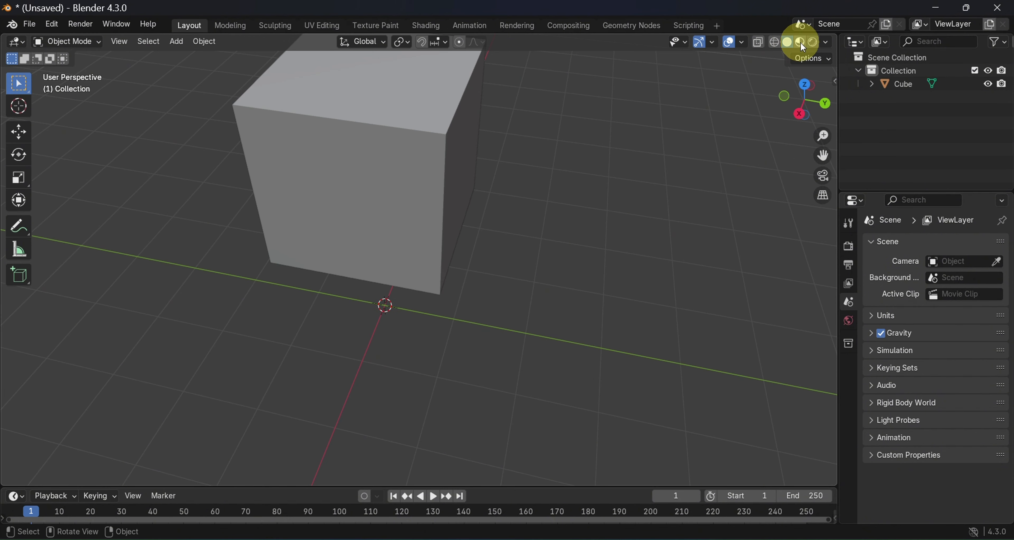
Compare the cube in Material Preview, Rendered and Wireframe viewport shading
{"action": "left_click", "coordinate": [801, 42]}
{"action": "left_click", "coordinate": [813, 42]}
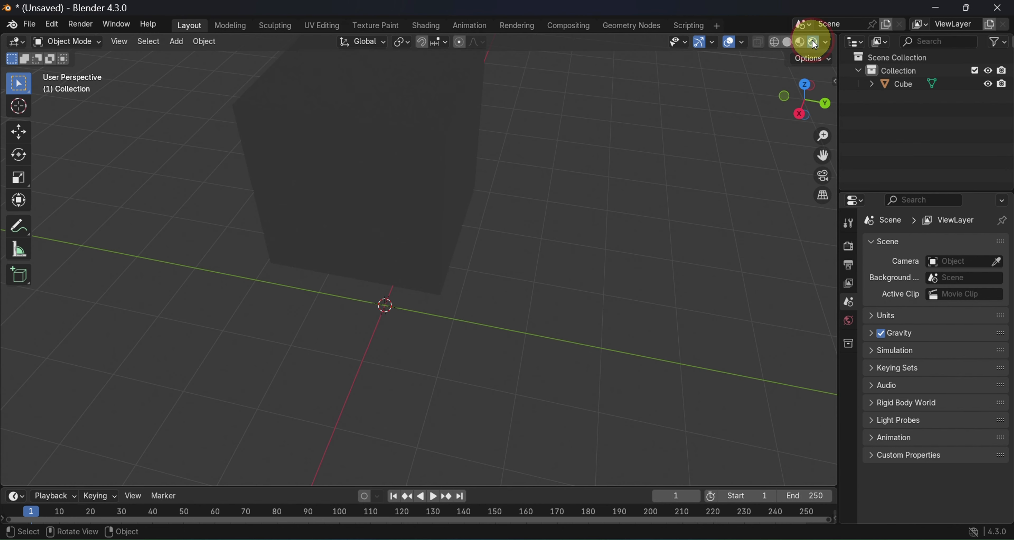
{"action": "left_click", "coordinate": [776, 43]}
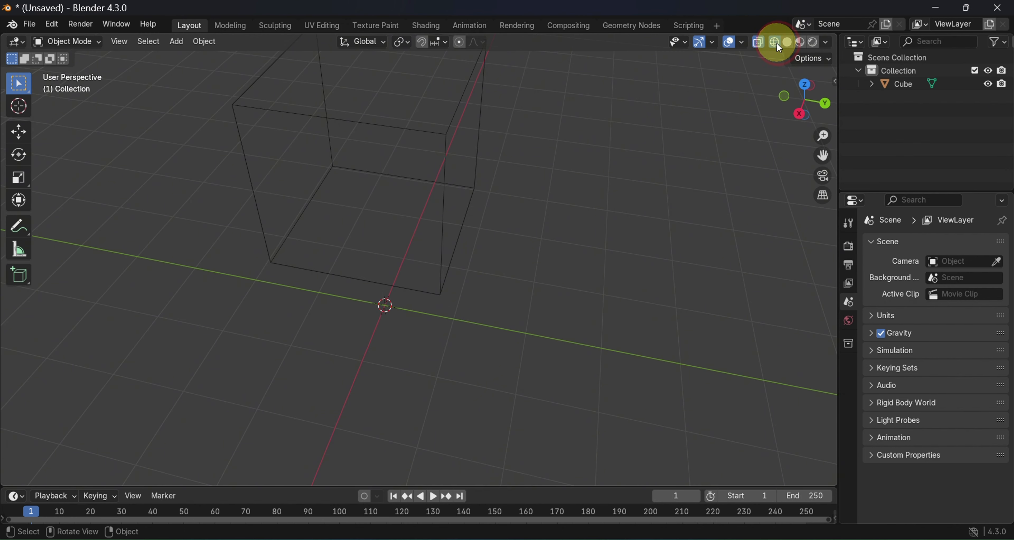
{"action": "left_click", "coordinate": [743, 40]}
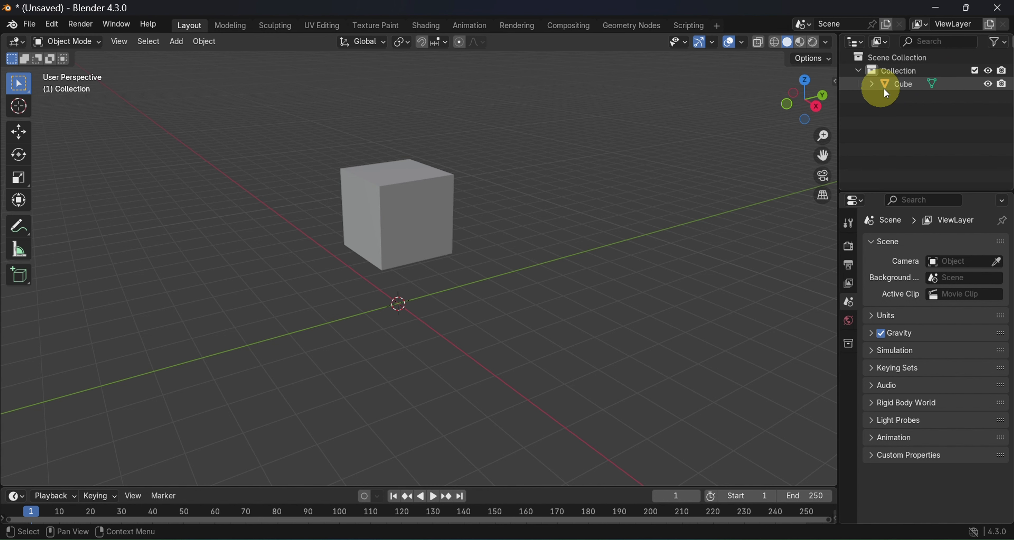
Rename the Cube object in the outliner as car
{"action": "left_click", "coordinate": [901, 85]}
{"action": "double_click", "coordinate": [903, 86]}
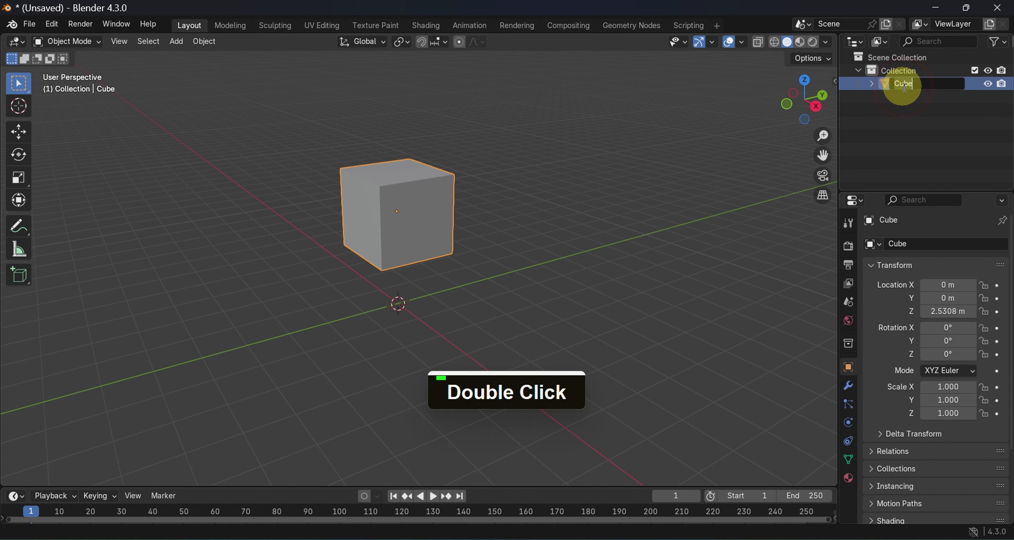
{"action": "key", "text": "BackSpace"}
{"action": "key", "text": "BackSpace"}
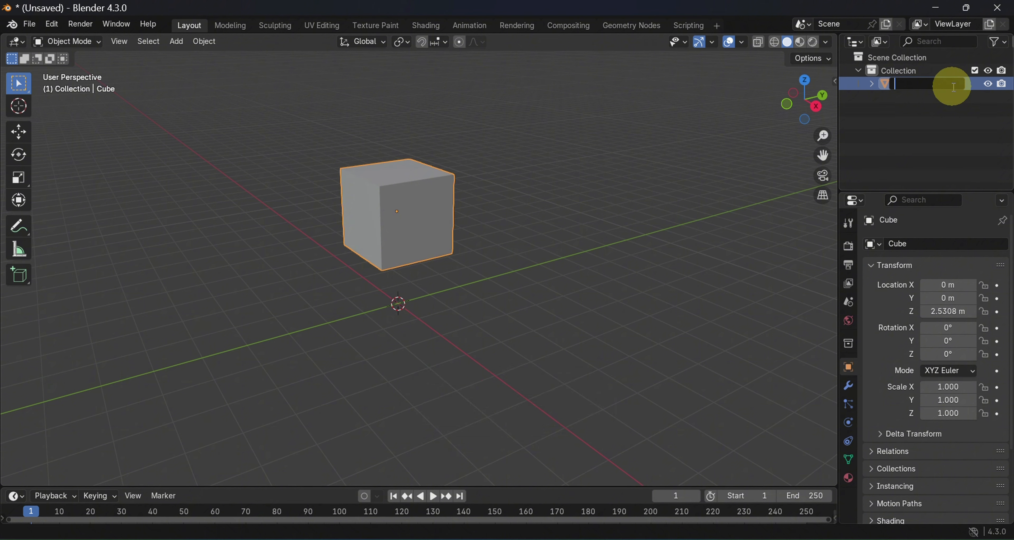
{"action": "type", "text": "car"}
{"action": "key", "text": "Return"}
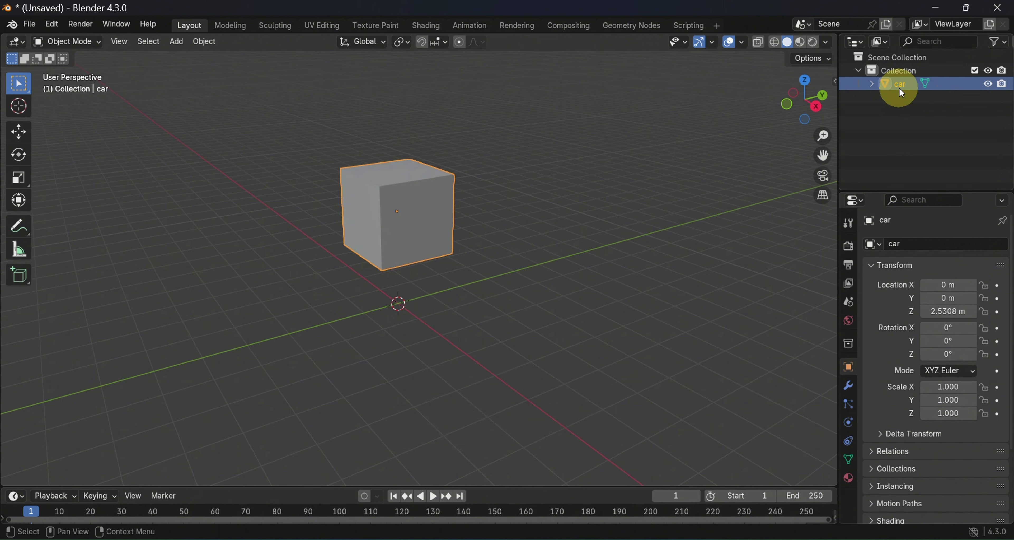
Reselect the car object in the viewport, hide it and show it again, and try its render visibility toggle
{"action": "left_click", "coordinate": [860, 59]}
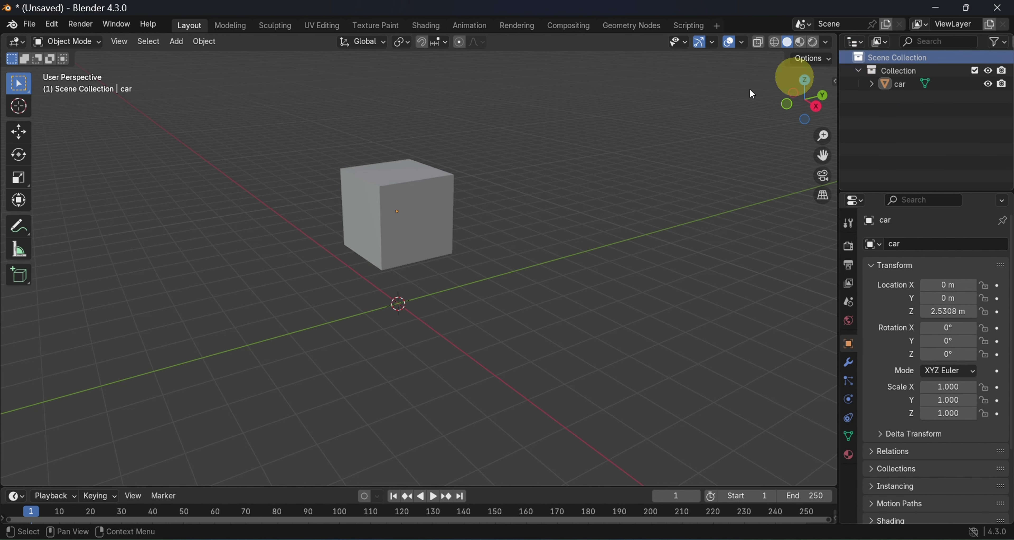
{"action": "left_click_drag", "start_coordinate": [370, 205], "coordinate": [458, 236]}
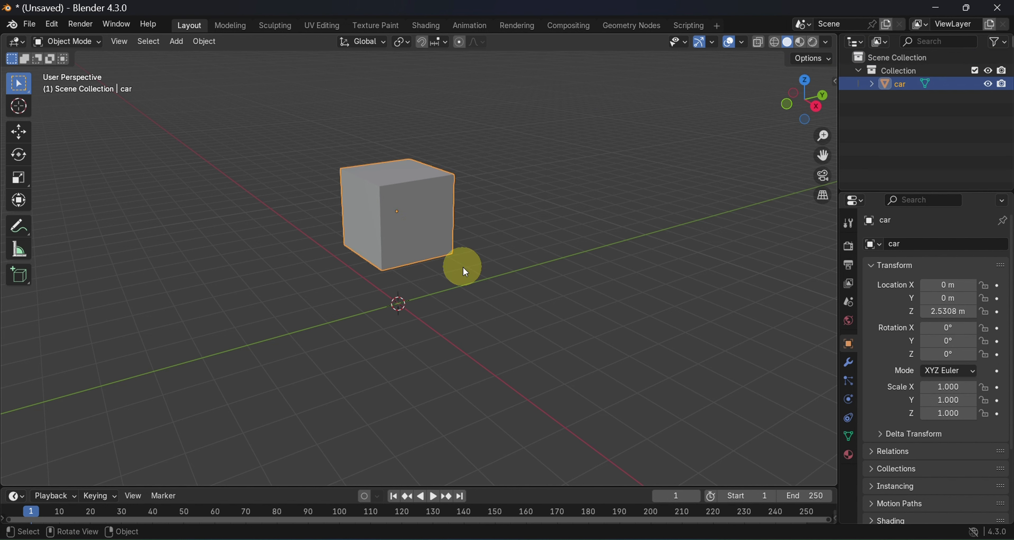
{"action": "left_click", "coordinate": [987, 85]}
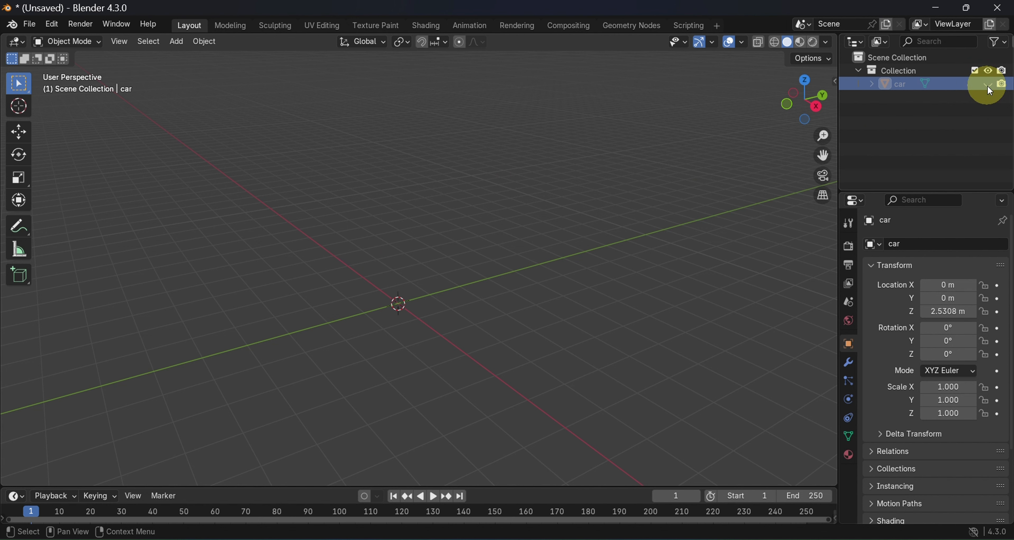
{"action": "left_click", "coordinate": [987, 84]}
{"action": "left_click", "coordinate": [1004, 88]}
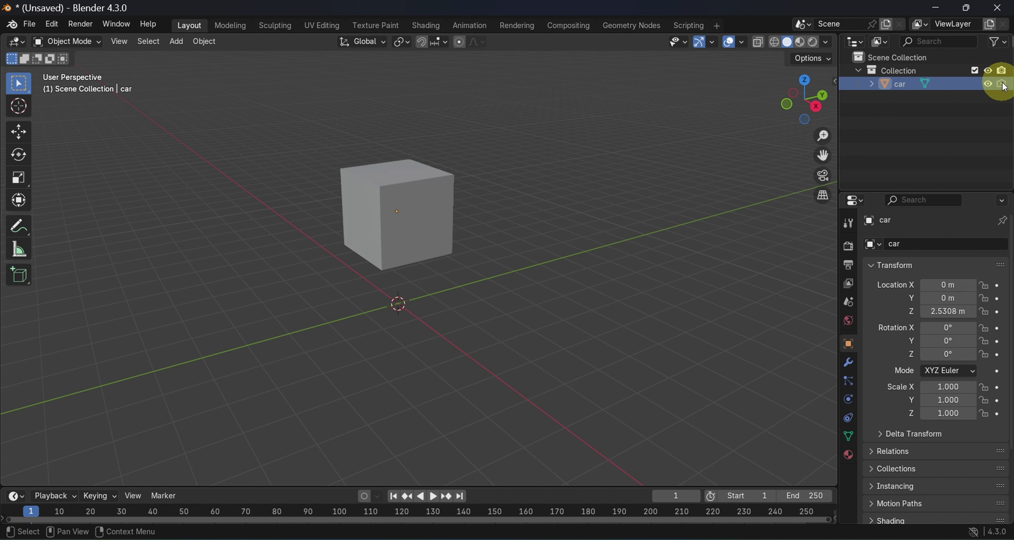
Show the Selectable restriction toggle in the outliner and make the car object unselectable, testing it in the viewport
{"action": "left_click", "coordinate": [998, 42]}
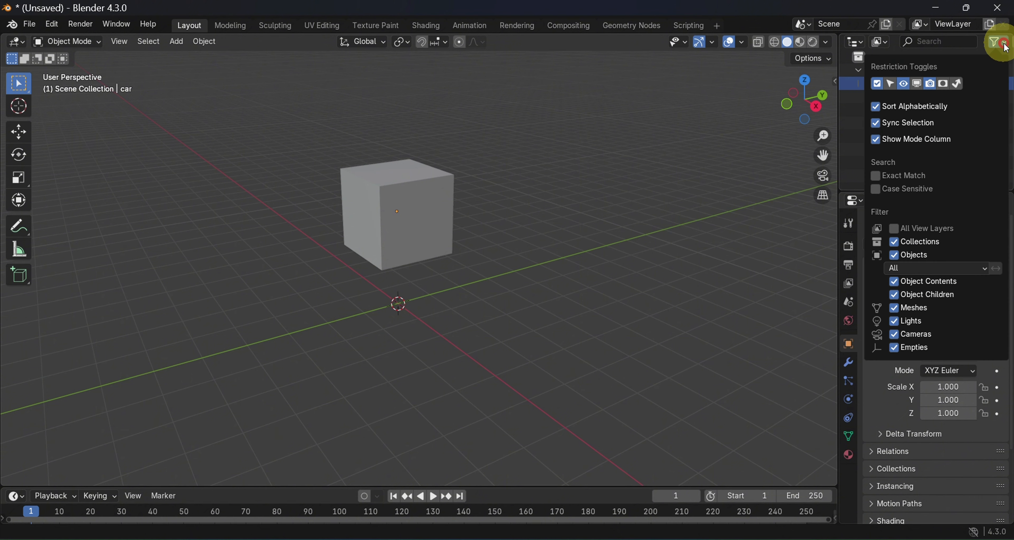
{"action": "left_click", "coordinate": [891, 82]}
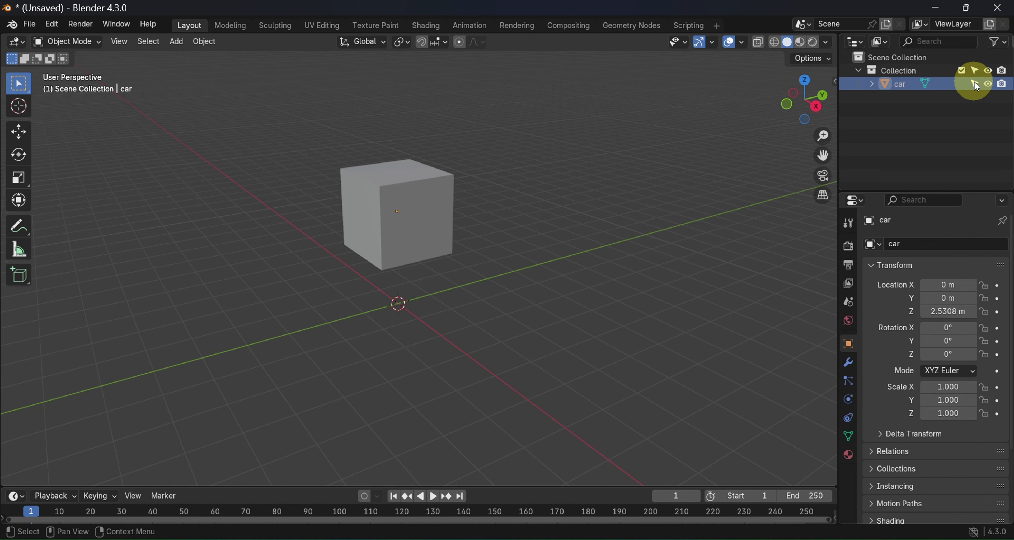
{"action": "left_click", "coordinate": [974, 84]}
{"action": "left_click_drag", "start_coordinate": [235, 162], "coordinate": [479, 237]}
{"action": "left_click", "coordinate": [422, 174]}
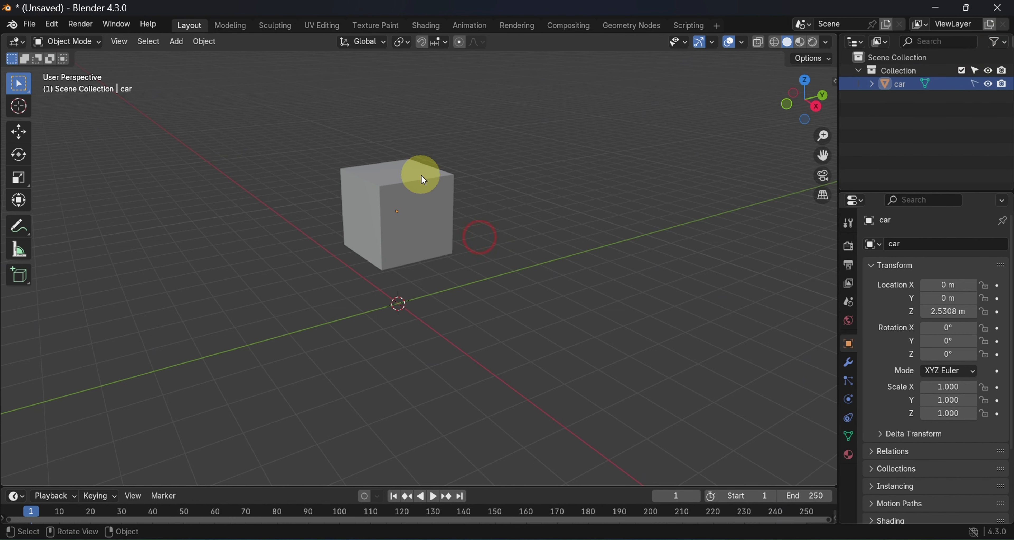
Make the car object selectable again and open it in Edit Mode
{"action": "middle_click_drag", "start_coordinate": [449, 197], "coordinate": [479, 258]}
{"action": "middle_click_drag", "start_coordinate": [405, 204], "coordinate": [475, 192]}
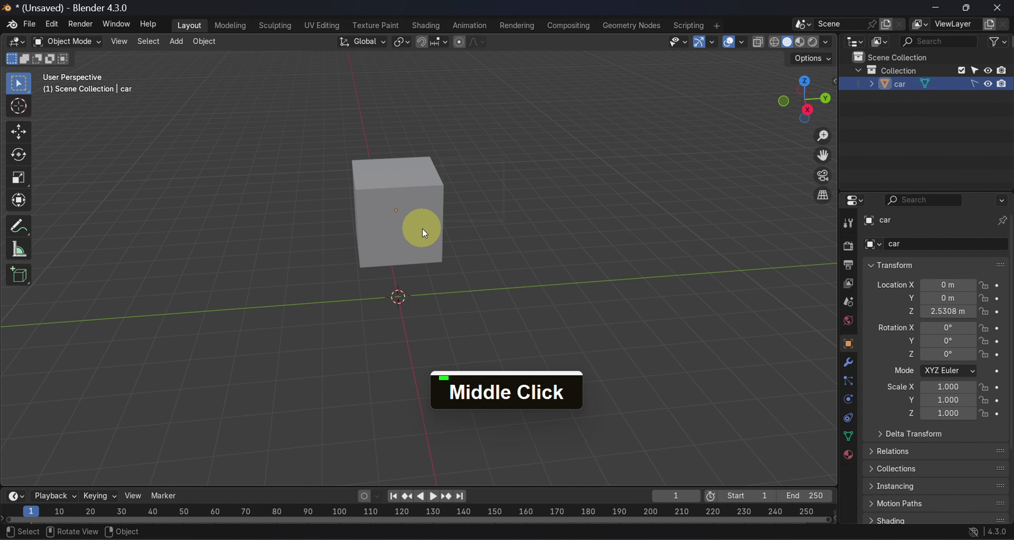
{"action": "middle_click_drag", "start_coordinate": [385, 206], "coordinate": [450, 232], "text": "shift"}
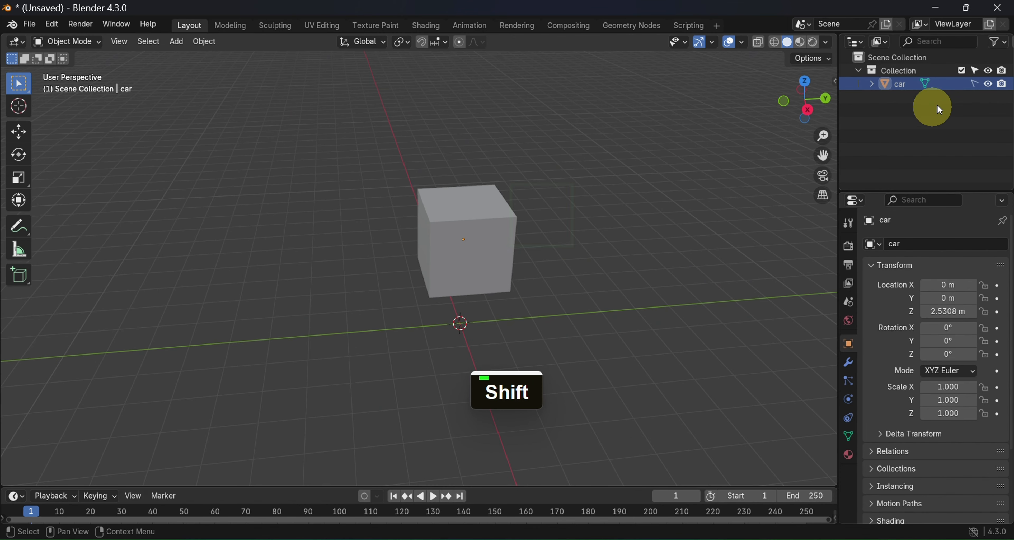
{"action": "left_click", "coordinate": [974, 83]}
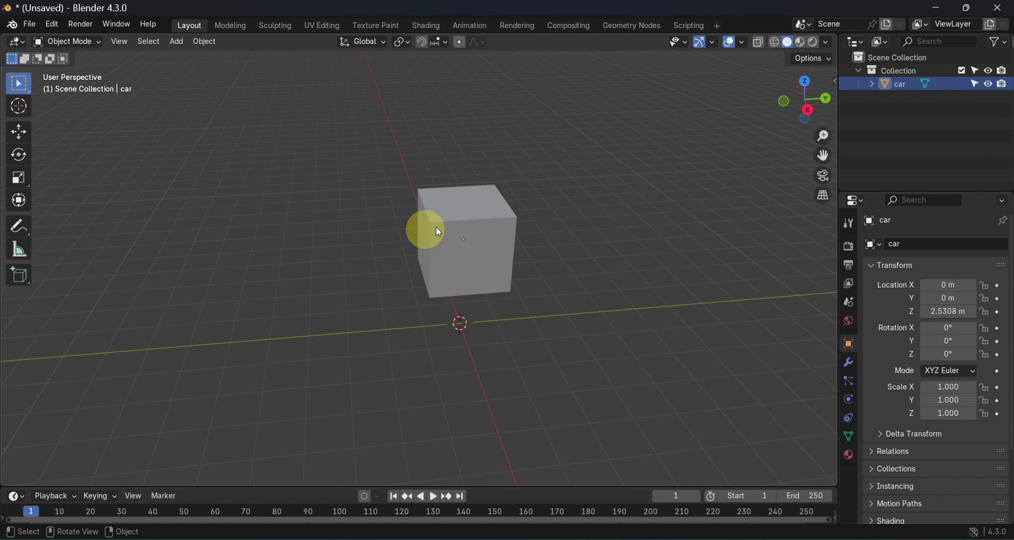
{"action": "left_click", "coordinate": [442, 230]}
{"action": "middle_click_drag", "start_coordinate": [665, 172], "coordinate": [609, 167]}
{"action": "key", "text": "Tab"}
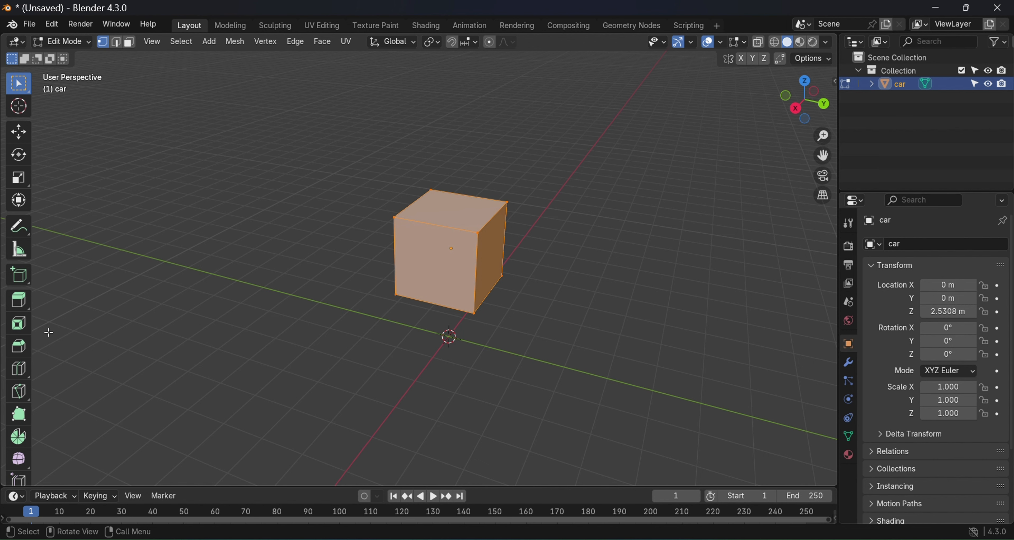
Round all edges of the cube with the Bevel tool using several segments
{"action": "left_click", "coordinate": [18, 347]}
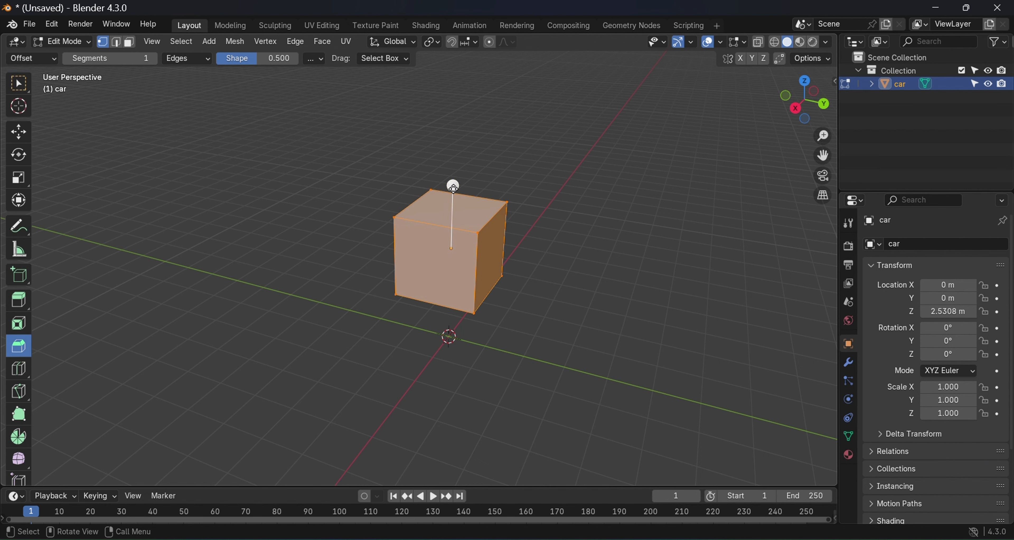
{"action": "left_click_drag", "start_coordinate": [453, 186], "coordinate": [455, 191]}
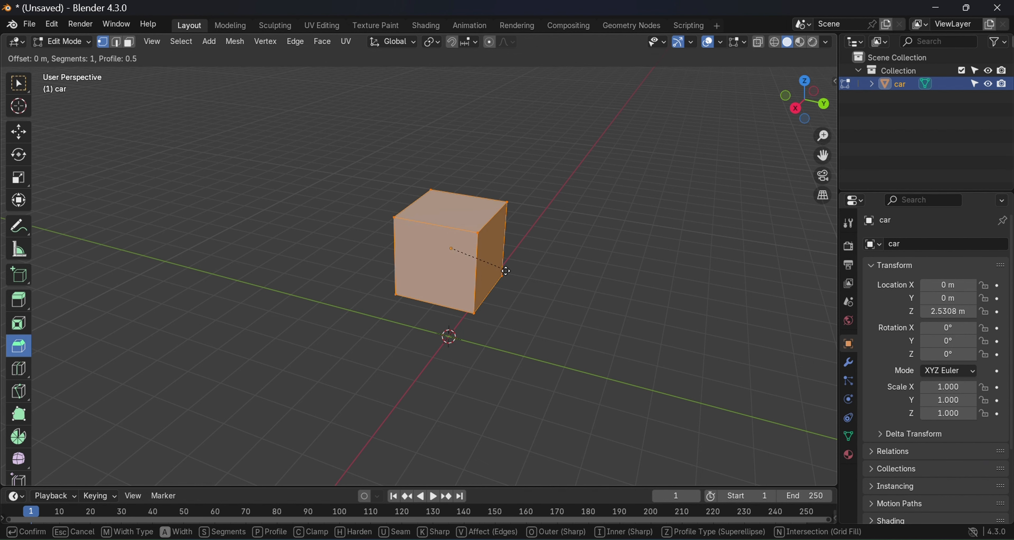
{"action": "left_click_drag", "start_coordinate": [507, 271], "coordinate": [527, 287]}
{"action": "scroll", "coordinate": [519, 288], "scroll_direction": "up", "scroll_amount": 3}
{"action": "scroll", "coordinate": [525, 287], "scroll_direction": "up", "scroll_amount": 2}
{"action": "scroll", "coordinate": [527, 286], "scroll_direction": "up", "scroll_amount": 2}
{"action": "left_click", "coordinate": [585, 283]}
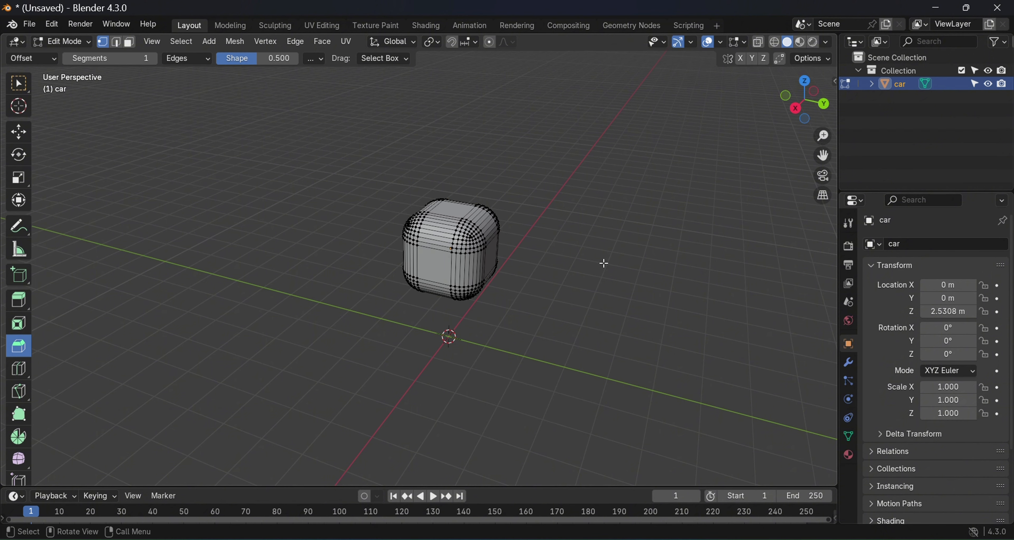
{"action": "scroll", "coordinate": [507, 243], "scroll_direction": "up", "scroll_amount": 4}
{"action": "middle_click_drag", "start_coordinate": [485, 235], "coordinate": [507, 206]}
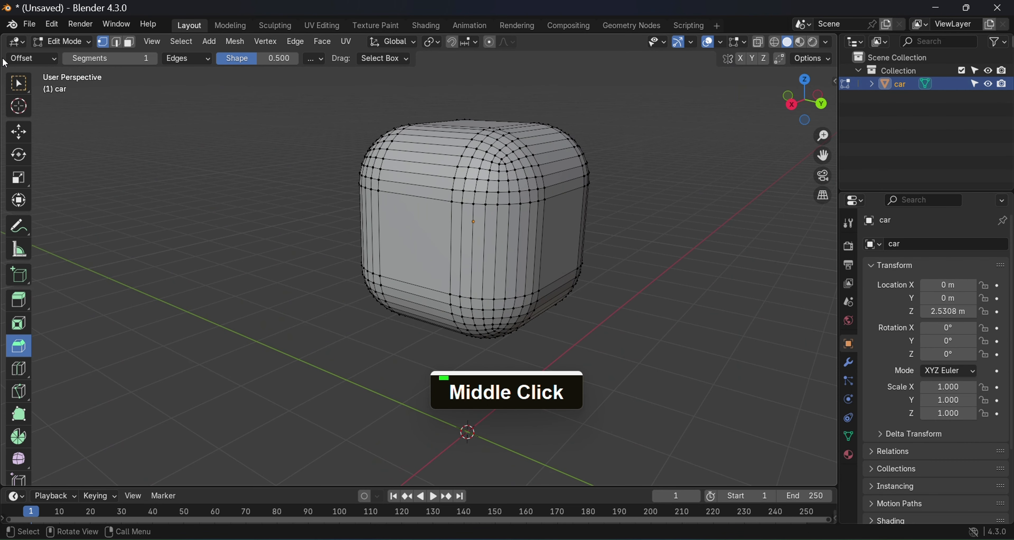
Return to the Select Box tool and undo the bevel on the whole cube
{"action": "left_click", "coordinate": [19, 83]}
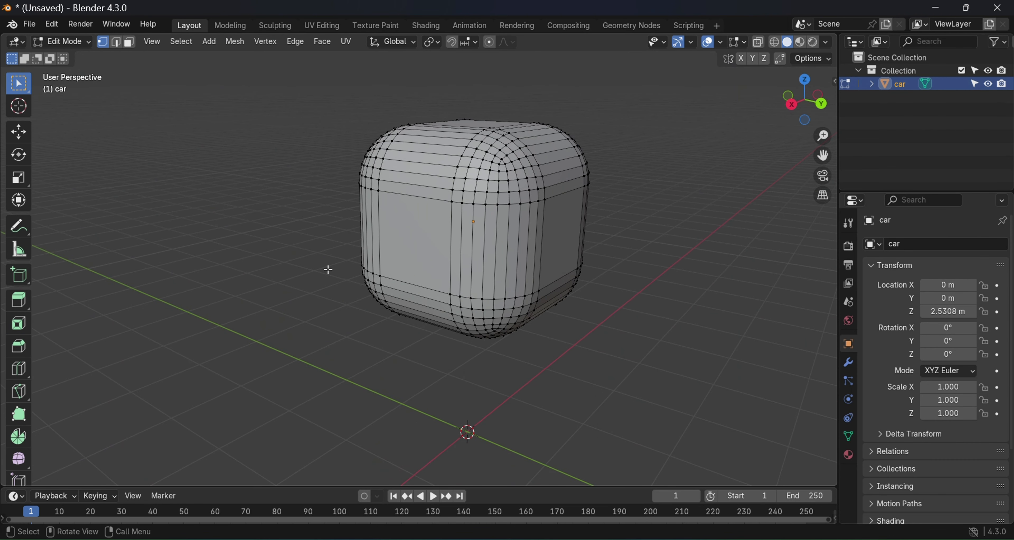
{"action": "key", "text": "ctrl+z"}
{"action": "key", "text": "ctrl+z"}
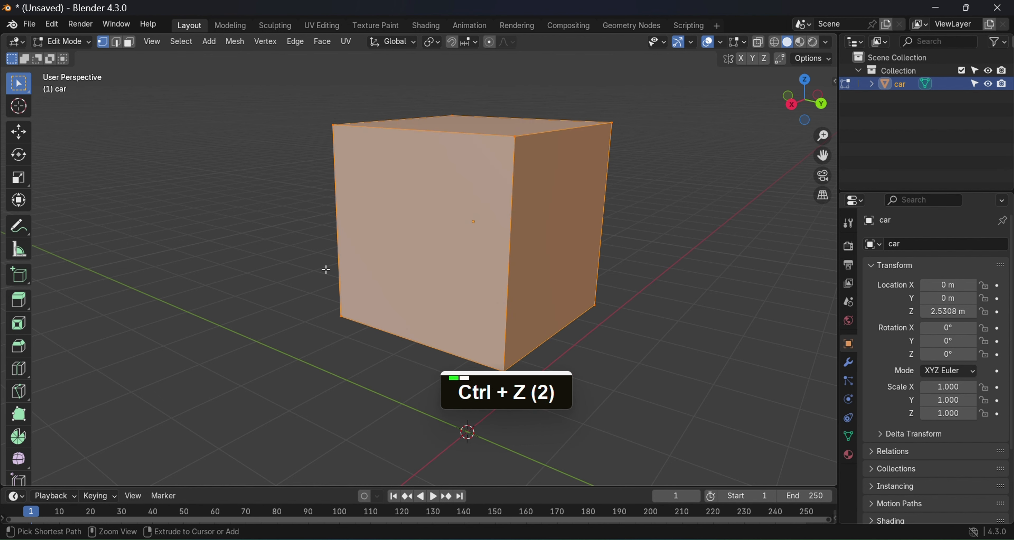
Deselect the mesh and, in edge select mode, bevel one top edge of the cube by about 0.32 m with 21 segments
{"action": "middle_click_drag", "start_coordinate": [324, 267], "coordinate": [625, 282]}
{"action": "left_click", "coordinate": [651, 248]}
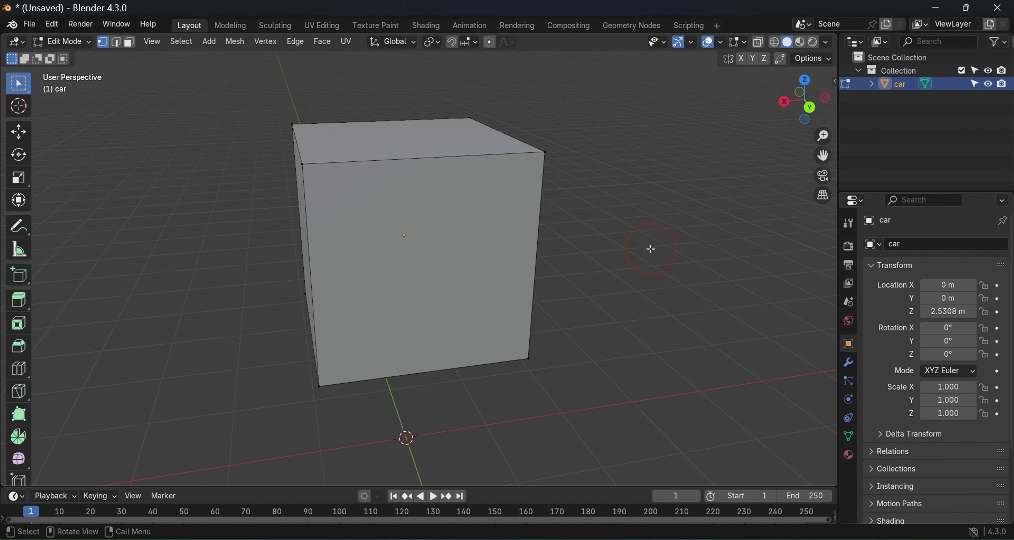
{"action": "middle_click_drag", "start_coordinate": [606, 288], "coordinate": [287, 114]}
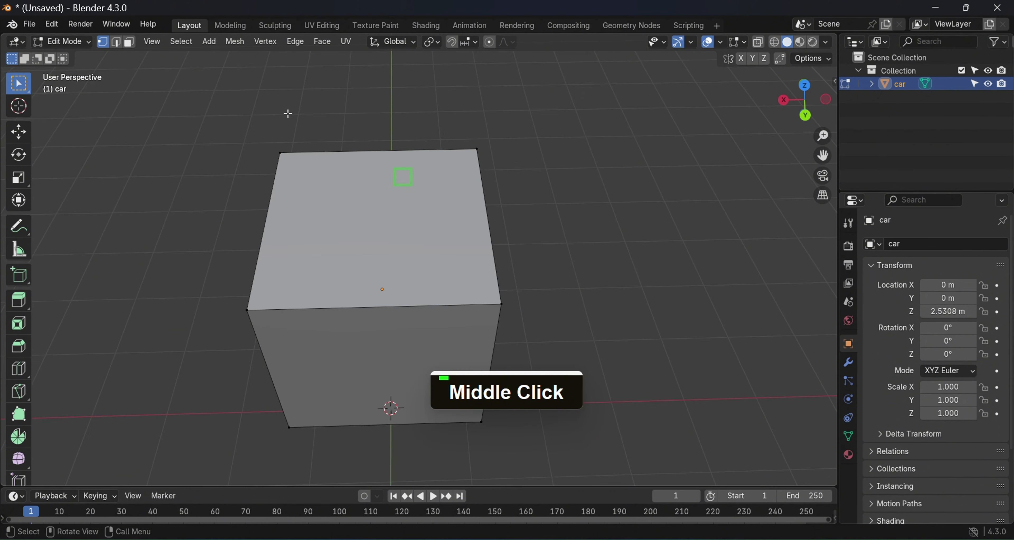
{"action": "left_click", "coordinate": [103, 42]}
{"action": "left_click", "coordinate": [115, 42]}
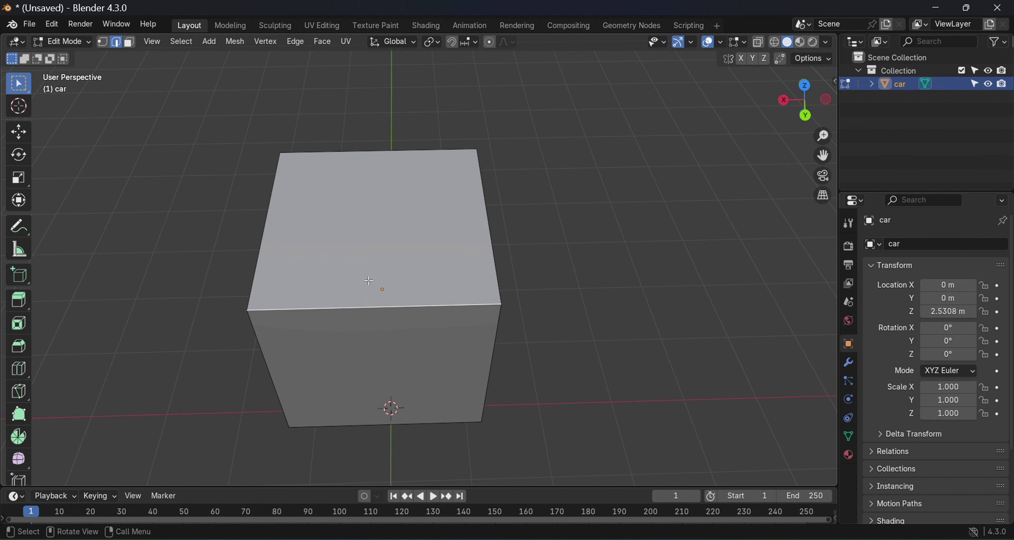
{"action": "key", "text": "ctrl"}
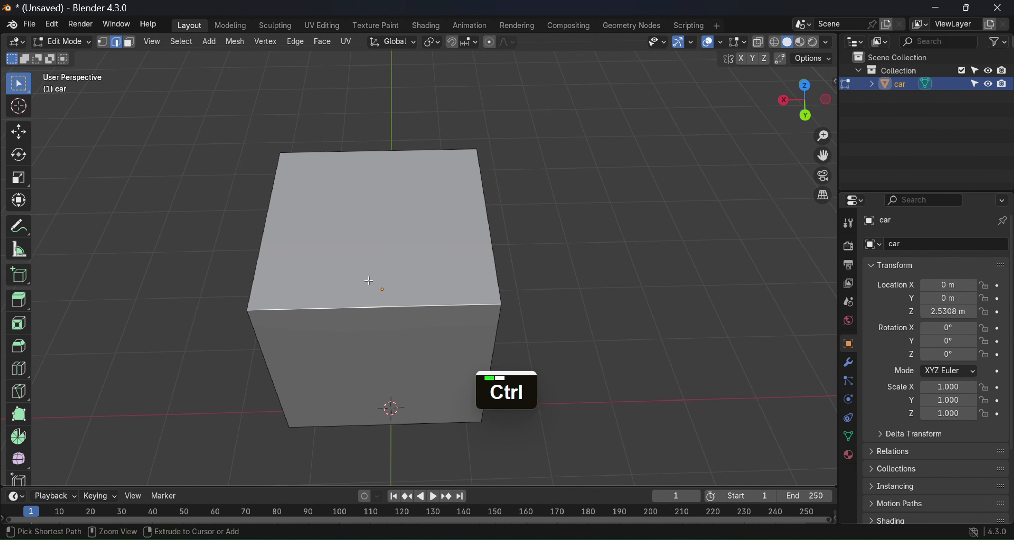
{"action": "key", "text": "ctrl+b"}
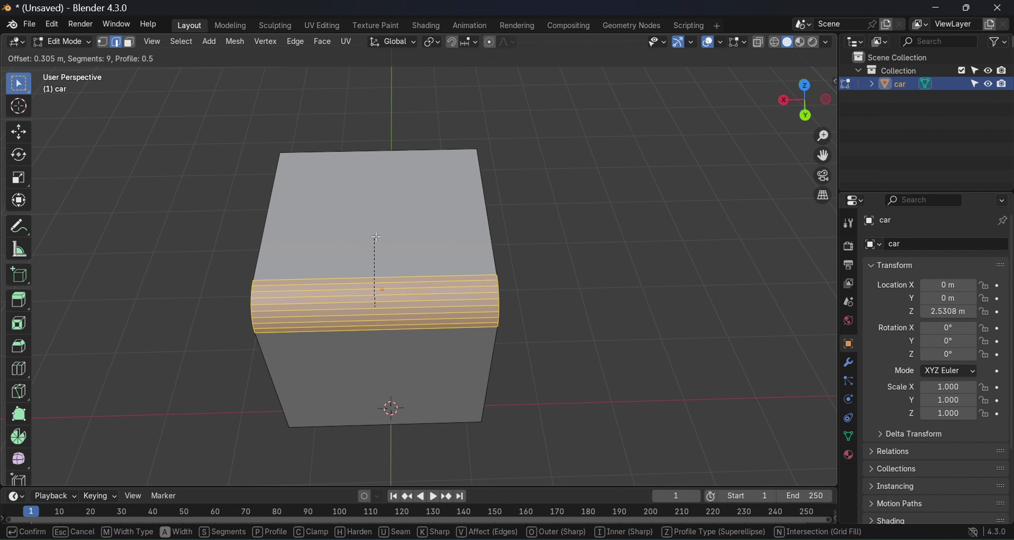
{"action": "scroll", "coordinate": [374, 236], "scroll_direction": "up", "scroll_amount": 8}
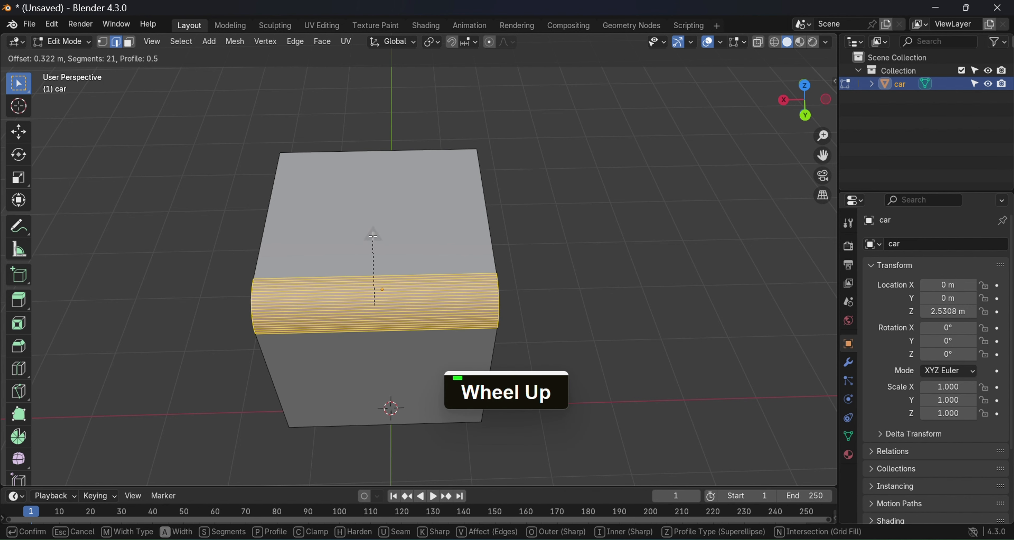
{"action": "left_click", "coordinate": [373, 236]}
{"action": "middle_click_drag", "start_coordinate": [373, 237], "coordinate": [276, 204]}
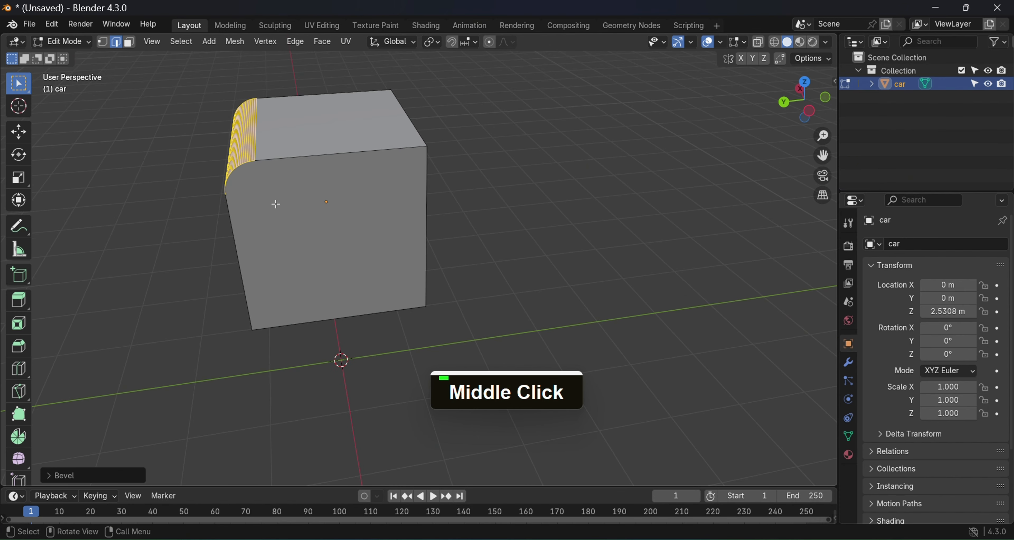
In vertex select mode, bevel a single top corner vertex opposite the rounded edge by about 1.37 m with many segments
{"action": "left_click", "coordinate": [103, 43]}
{"action": "left_click", "coordinate": [513, 173]}
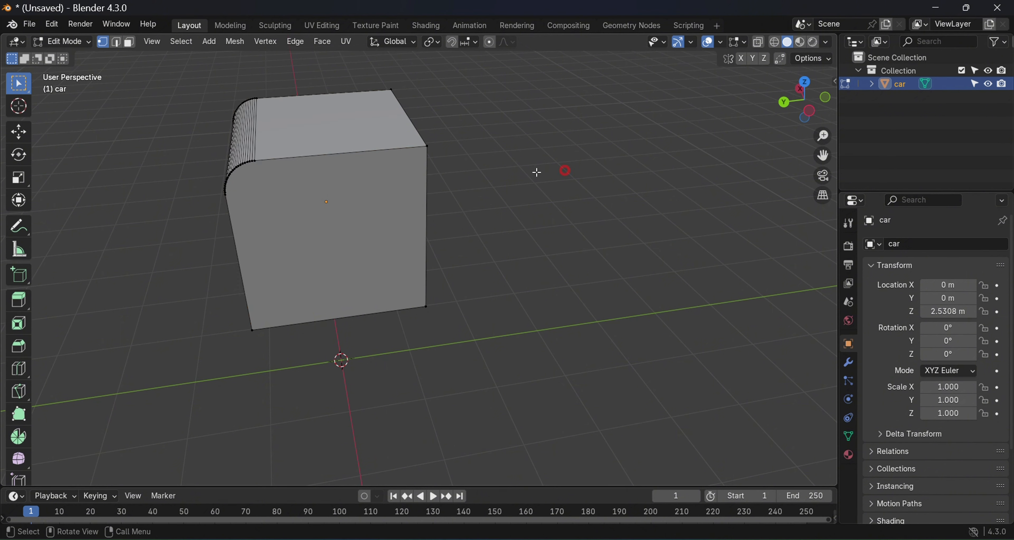
{"action": "left_click_drag", "start_coordinate": [391, 128], "coordinate": [450, 170]}
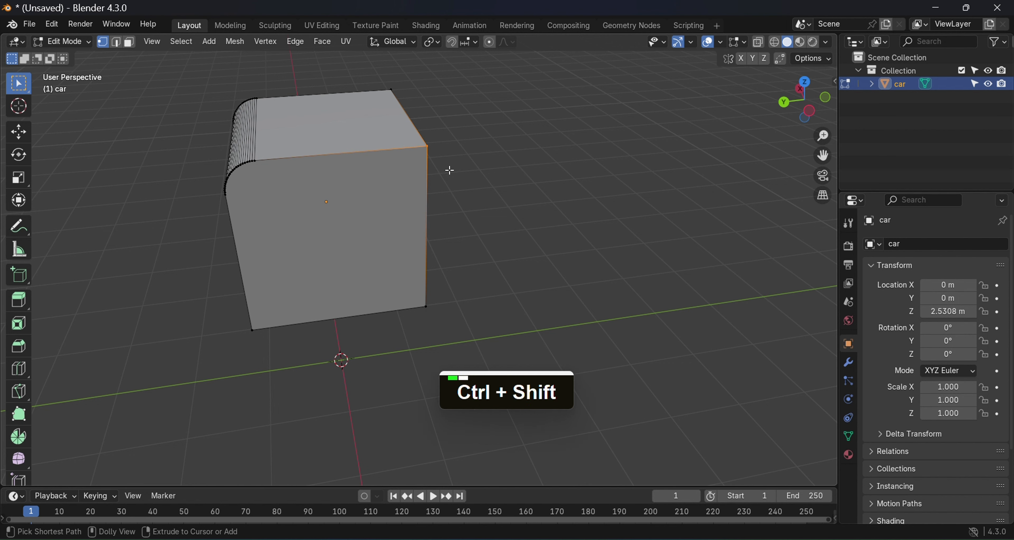
{"action": "key", "text": "ctrl+shift+b"}
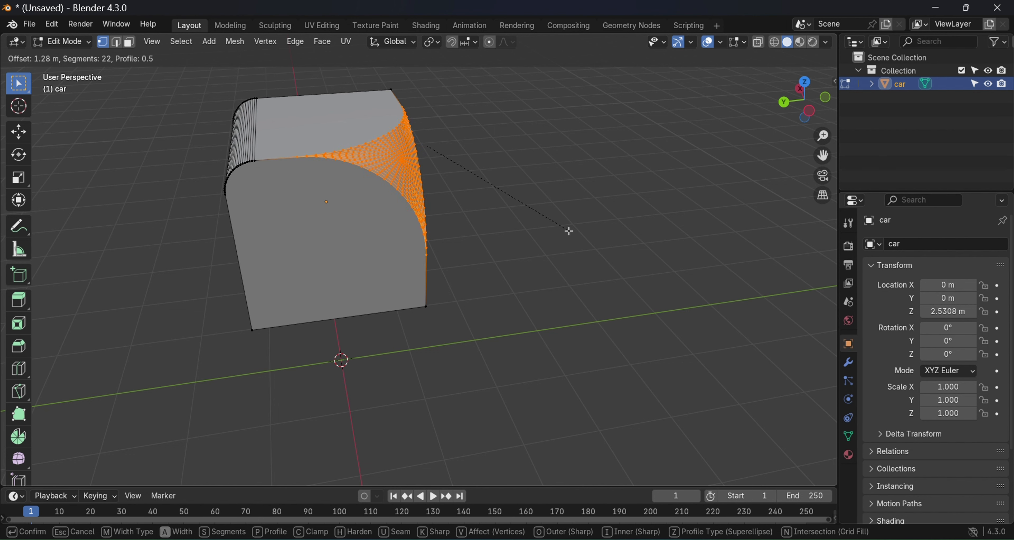
{"action": "scroll", "coordinate": [577, 233], "scroll_direction": "up", "scroll_amount": 1}
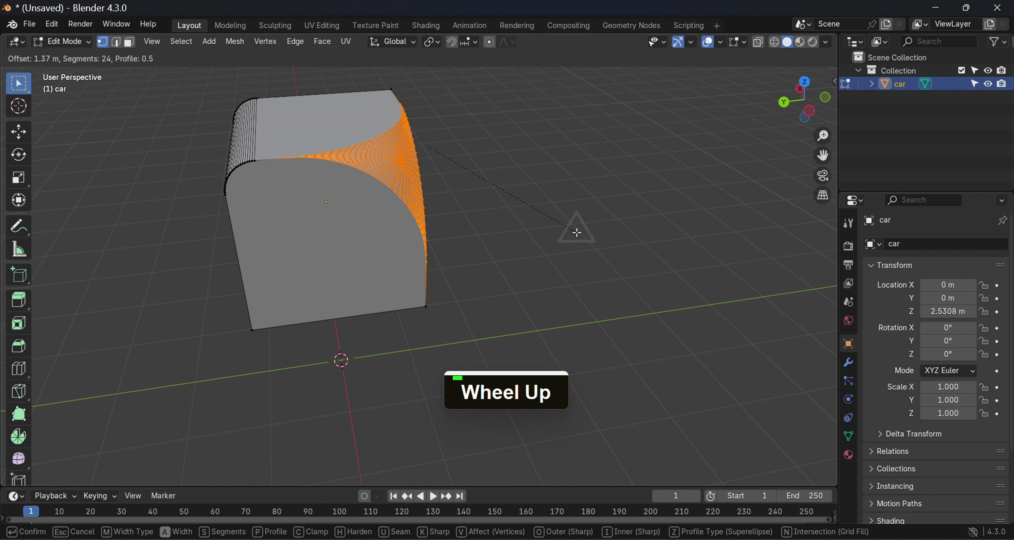
{"action": "scroll", "coordinate": [577, 232], "scroll_direction": "up", "scroll_amount": 7}
{"action": "left_click", "coordinate": [576, 232]}
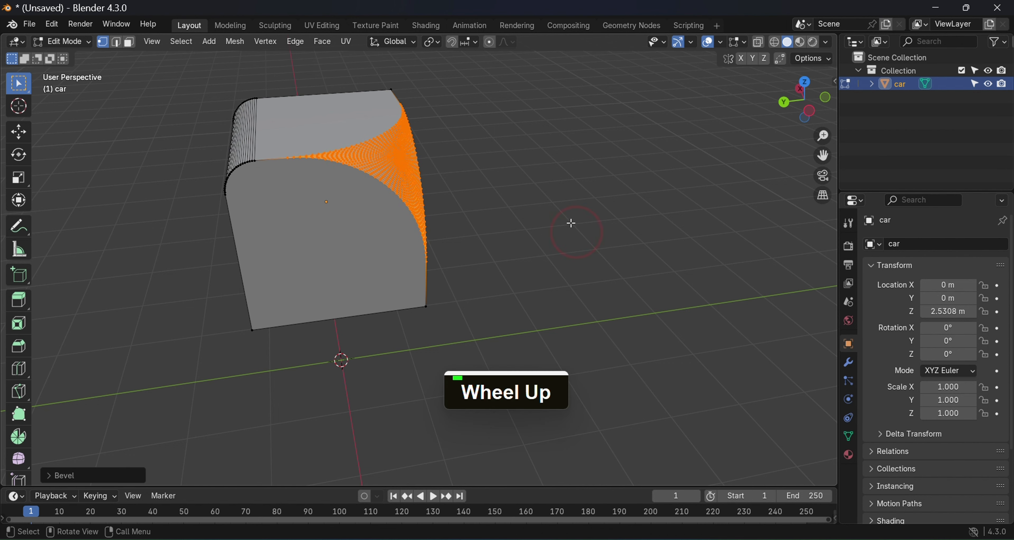
Inspect the beveled corner from several sides, leaving Edit Mode to see the cube in Object Mode
{"action": "middle_click_drag", "start_coordinate": [494, 163], "coordinate": [274, 111]}
{"action": "scroll", "coordinate": [385, 149], "scroll_direction": "up", "scroll_amount": 3}
{"action": "scroll", "coordinate": [385, 149], "scroll_direction": "down", "scroll_amount": 3}
{"action": "middle_click_drag", "start_coordinate": [397, 137], "coordinate": [621, 162]}
{"action": "key", "text": "Tab"}
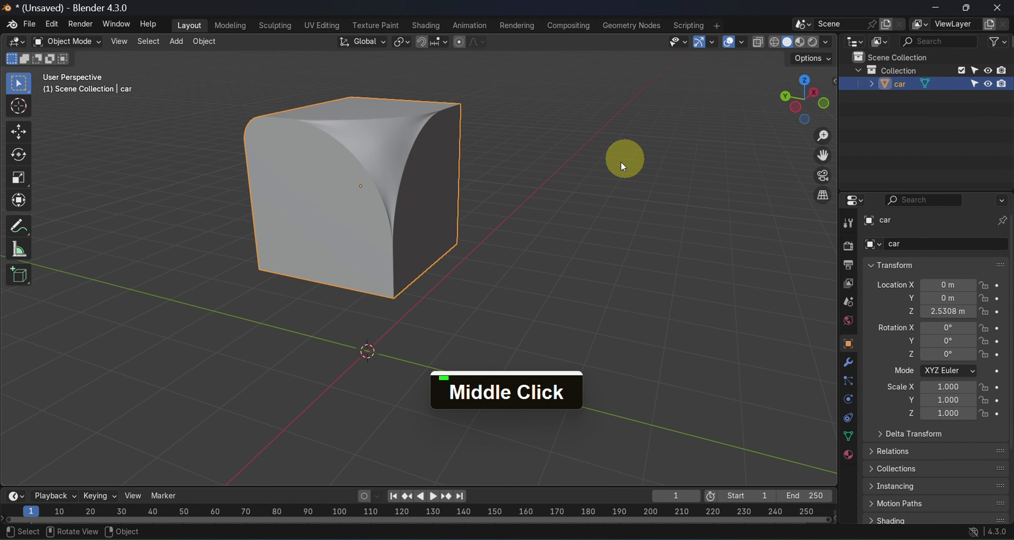
{"action": "mouse_move", "coordinate": [391, 173]}
{"action": "middle_mouse_down"}
{"action": "mouse_move", "coordinate": [475, 169]}
{"action": "mouse_move", "coordinate": [466, 179]}
{"action": "mouse_move", "coordinate": [411, 177]}
{"action": "middle_mouse_up"}
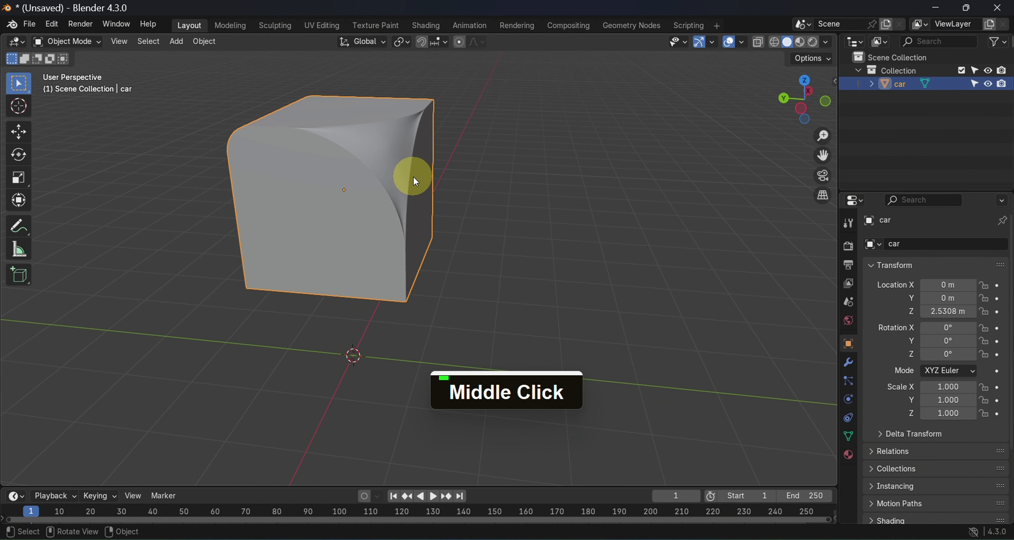
{"action": "scroll", "coordinate": [413, 179], "scroll_direction": "down", "scroll_amount": 1}
Undo the corner vertex bevel and the top edge bevel, returning to the plain cube in Edit Mode
{"action": "key", "text": "ctrl+z"}
{"action": "key", "text": "ctrl+z"}
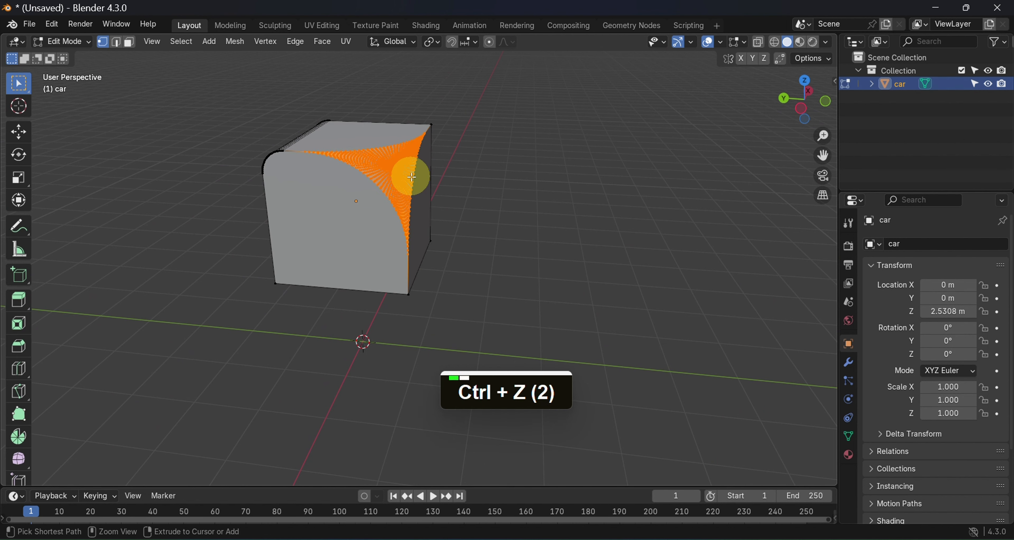
{"action": "key", "text": "ctrl+z"}
{"action": "key", "text": "ctrl+z"}
{"action": "key", "text": "ctrl+z"}
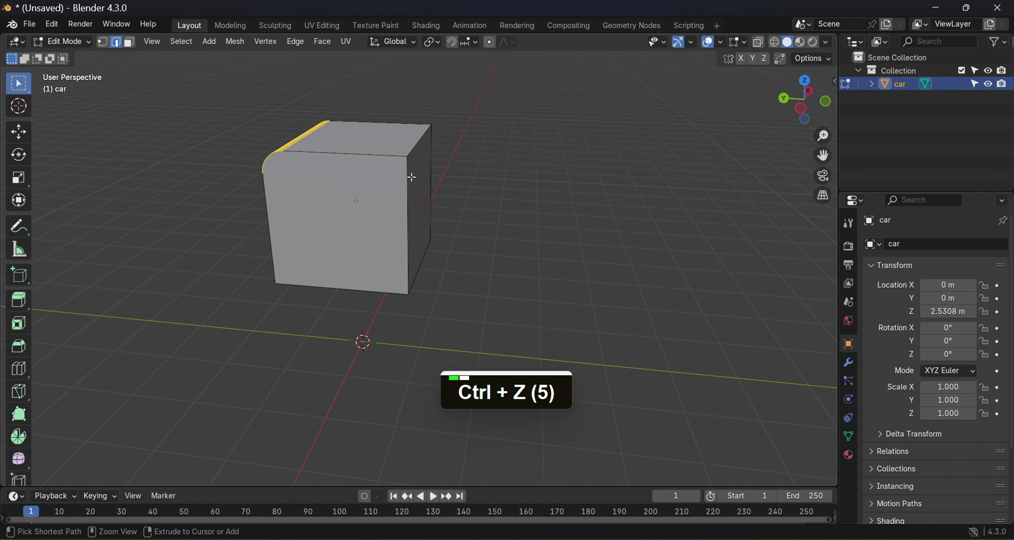
{"action": "middle_click_drag", "start_coordinate": [389, 181], "coordinate": [446, 196]}
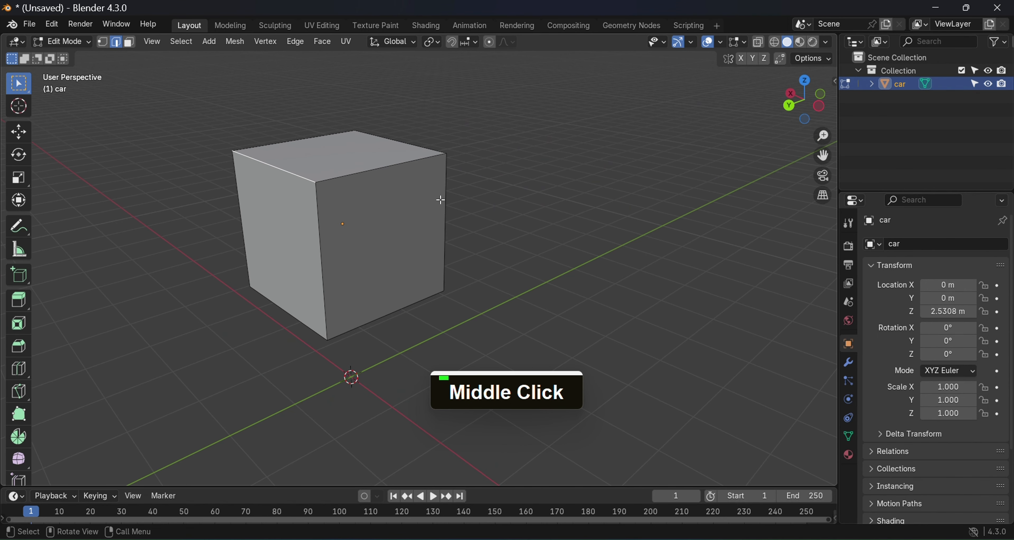
In face select mode, bevel the cube's top face by about 0.71 m with 41 segments
{"action": "middle_click_drag", "start_coordinate": [369, 239], "coordinate": [233, 135]}
{"action": "left_click", "coordinate": [128, 42]}
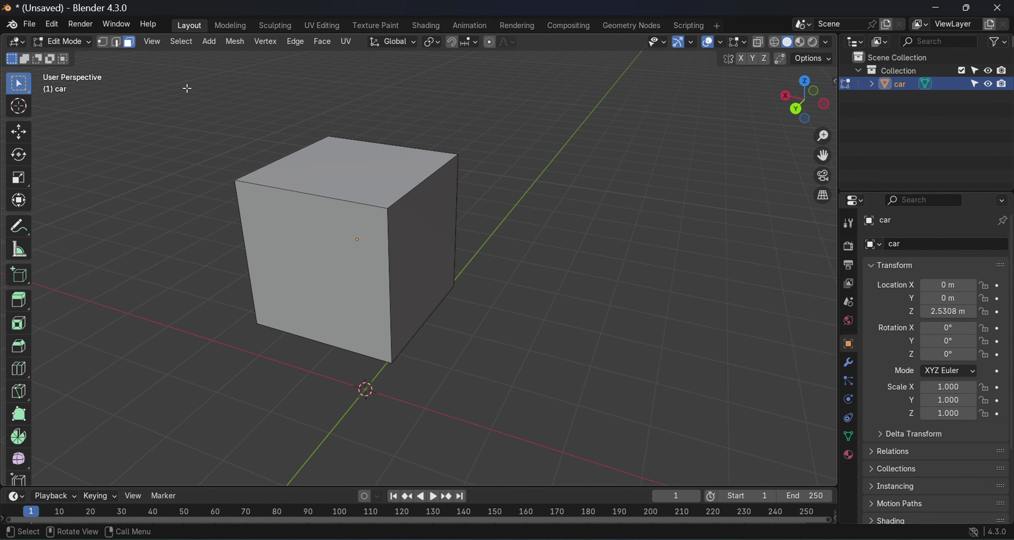
{"action": "left_click", "coordinate": [326, 172]}
{"action": "key", "text": "ctrl"}
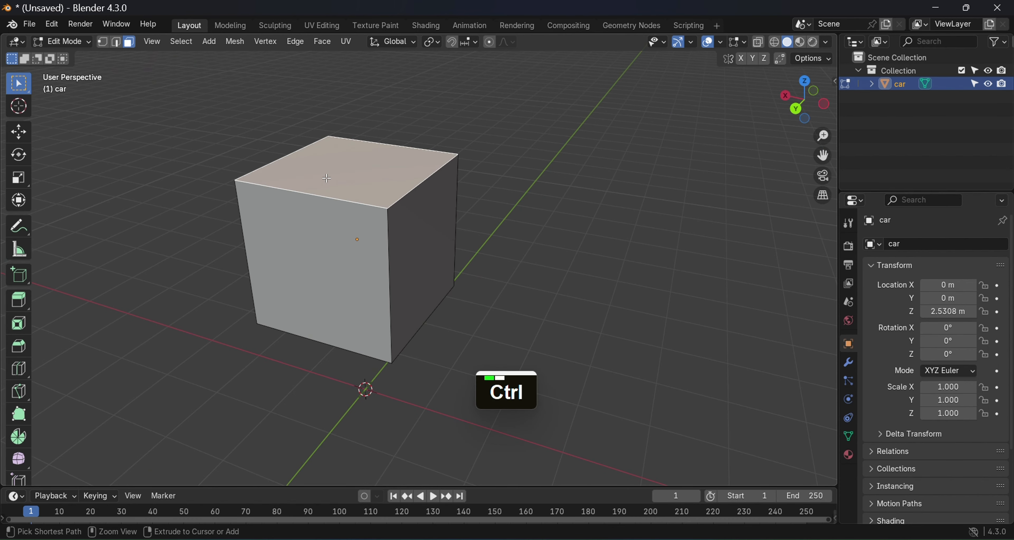
{"action": "key", "text": "ctrl+b"}
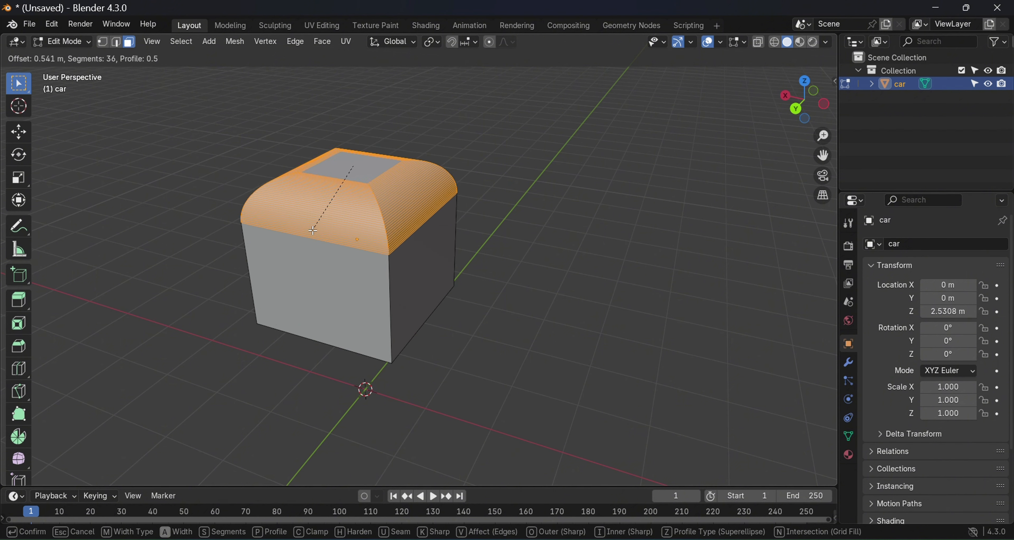
{"action": "scroll", "coordinate": [318, 249], "scroll_direction": "up", "scroll_amount": 1}
{"action": "scroll", "coordinate": [319, 249], "scroll_direction": "up", "scroll_amount": 2}
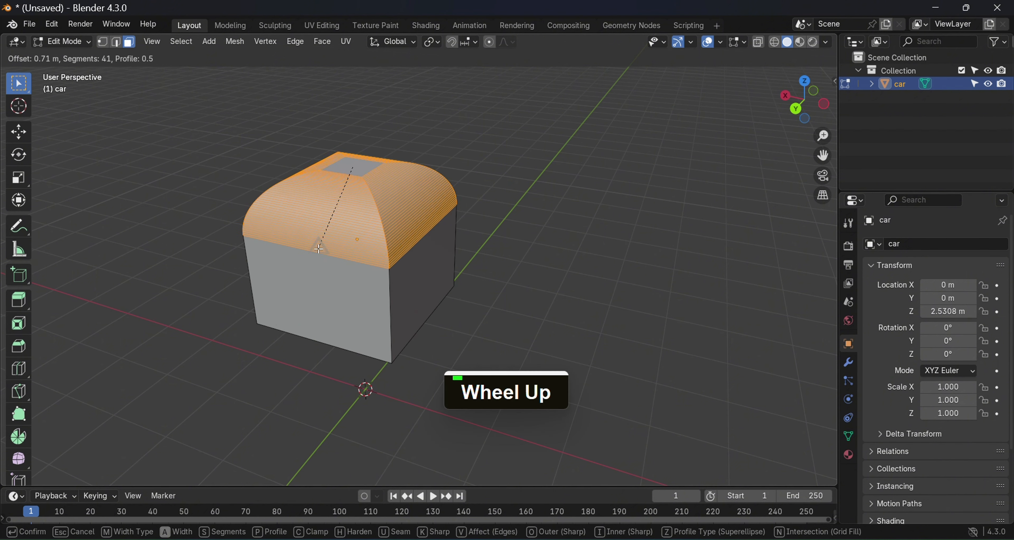
{"action": "left_click", "coordinate": [318, 248]}
{"action": "middle_click_drag", "start_coordinate": [319, 249], "coordinate": [568, 186]}
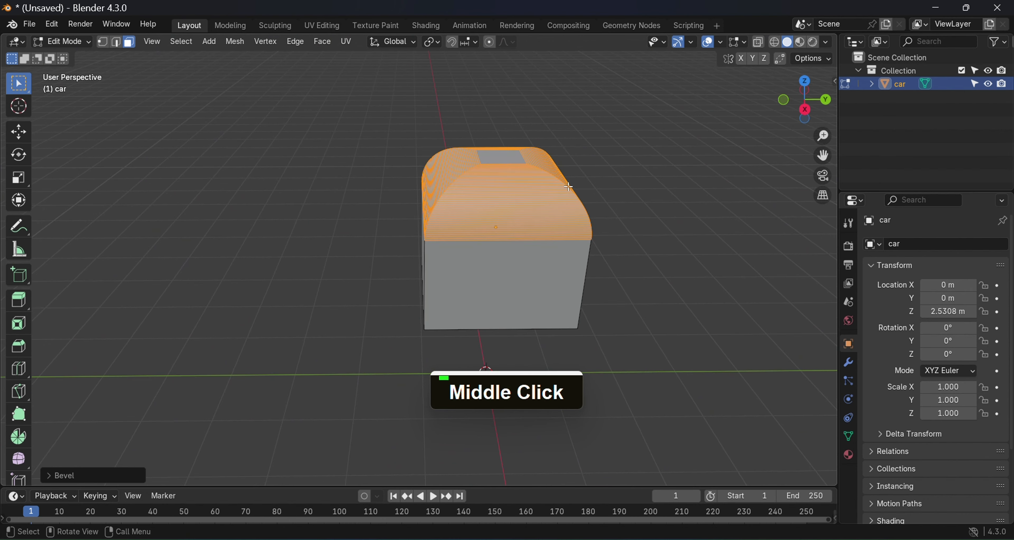
Deselect the mesh and undo the bevel on the cube's top face
{"action": "left_click", "coordinate": [638, 184]}
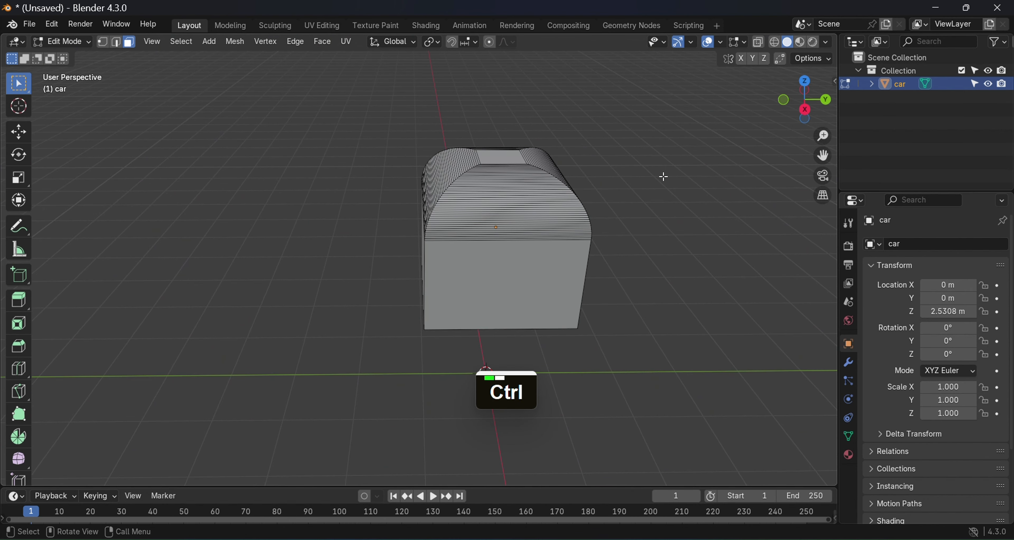
{"action": "key", "text": "ctrl+z"}
{"action": "key", "text": "ctrl+z"}
{"action": "middle_click_drag", "start_coordinate": [657, 179], "coordinate": [600, 153]}
{"action": "left_click", "coordinate": [653, 191]}
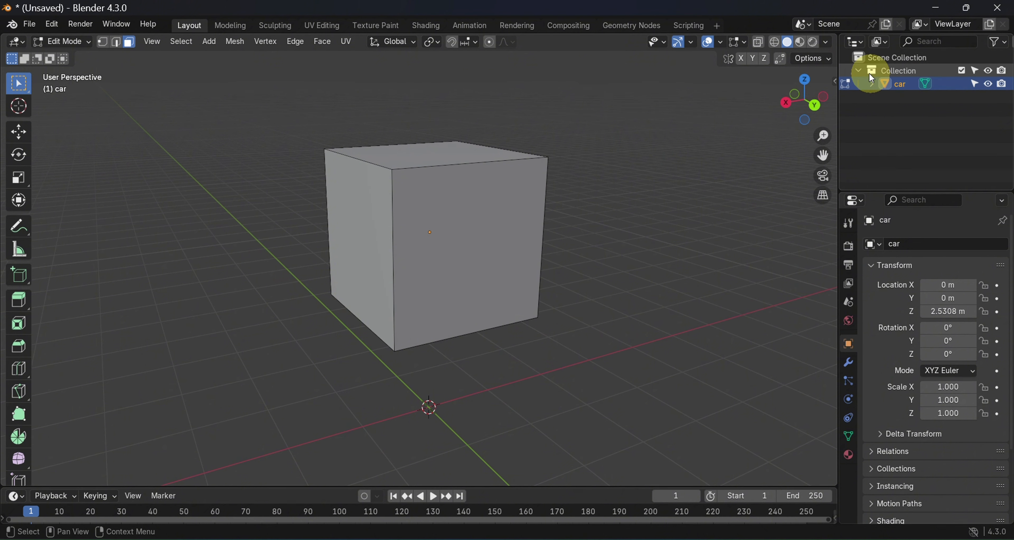
Create a new collection in the outliner and rename it home
{"action": "right_click", "coordinate": [876, 117]}
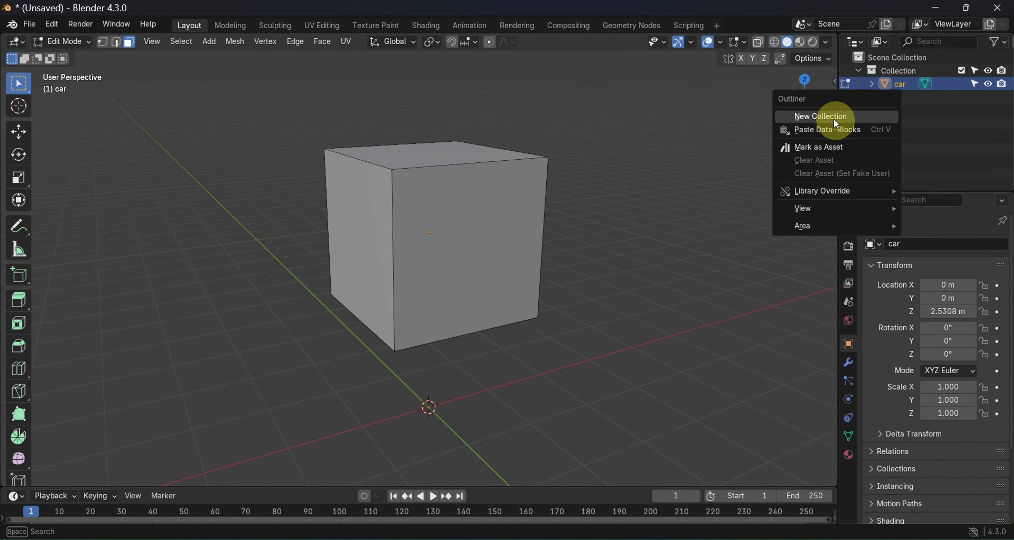
{"action": "left_click", "coordinate": [833, 118]}
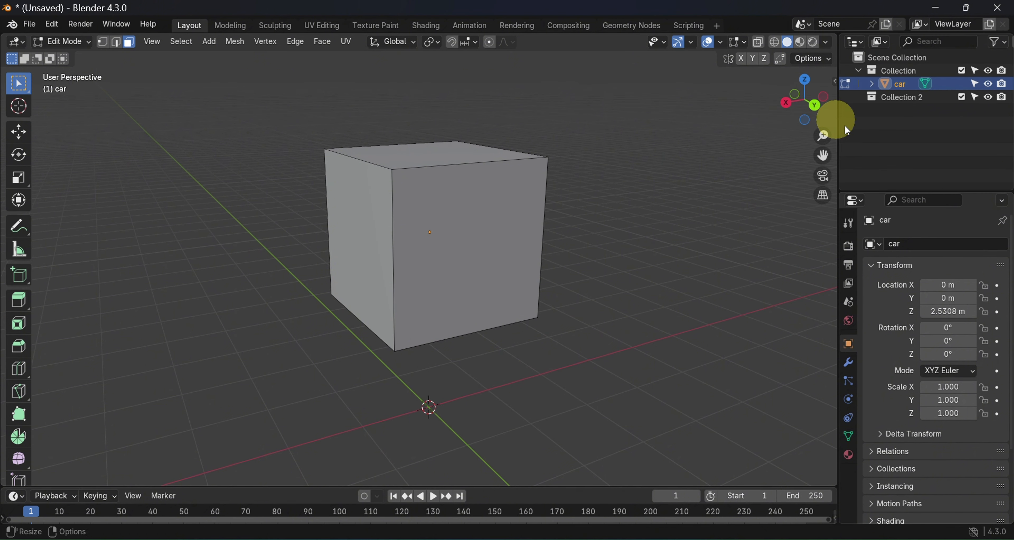
{"action": "double_click", "coordinate": [907, 96]}
{"action": "key", "text": "BackSpace"}
{"action": "key", "text": "BackSpace"}
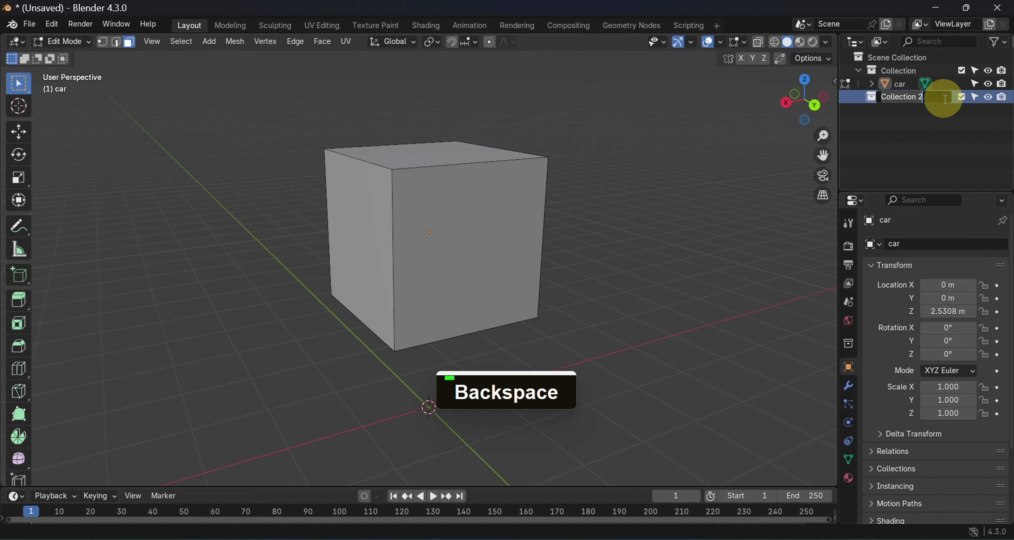
{"action": "type", "text": "home"}
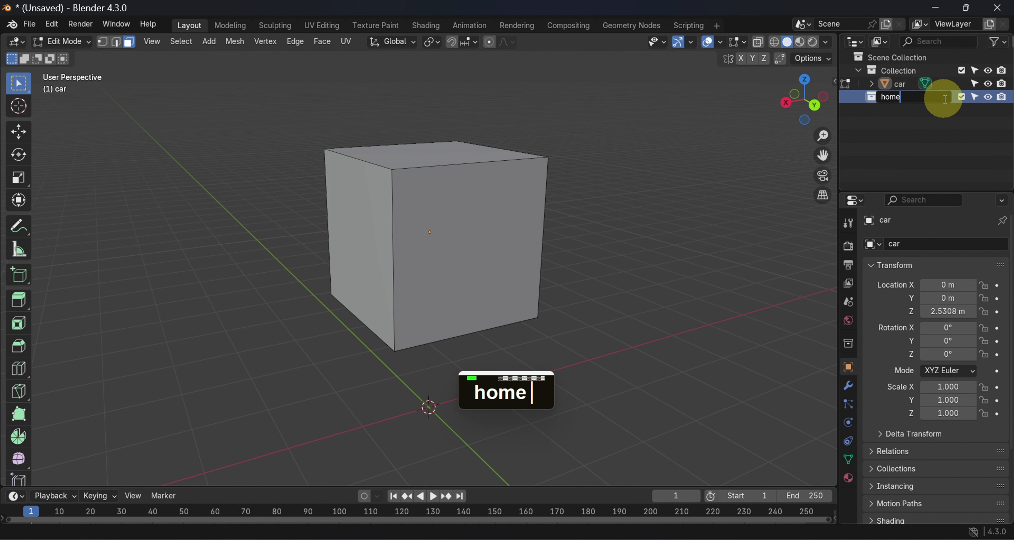
{"action": "key", "text": "Return"}
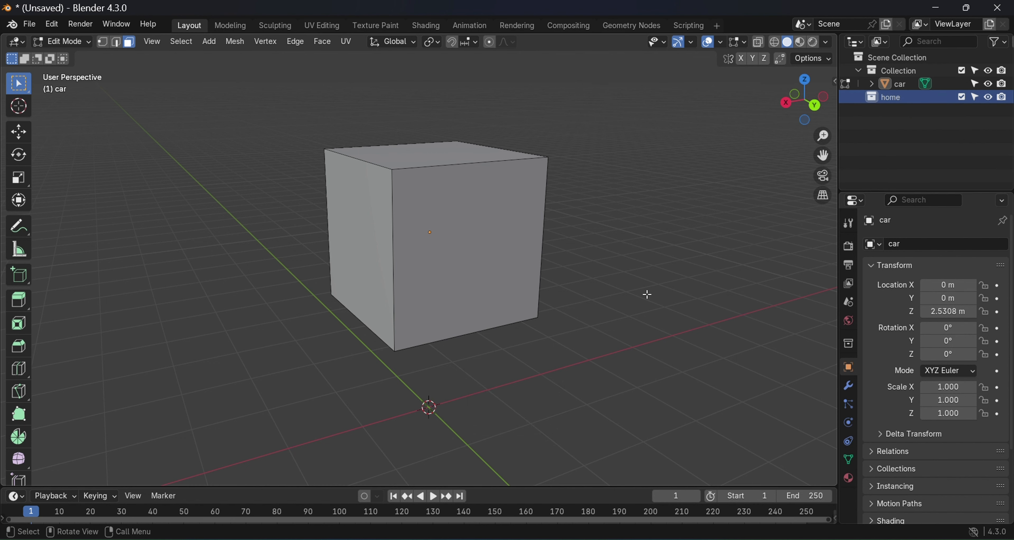
Disable selection in the viewport for the original Collection that holds the car
{"action": "scroll", "coordinate": [584, 319], "scroll_direction": "down", "scroll_amount": 3}
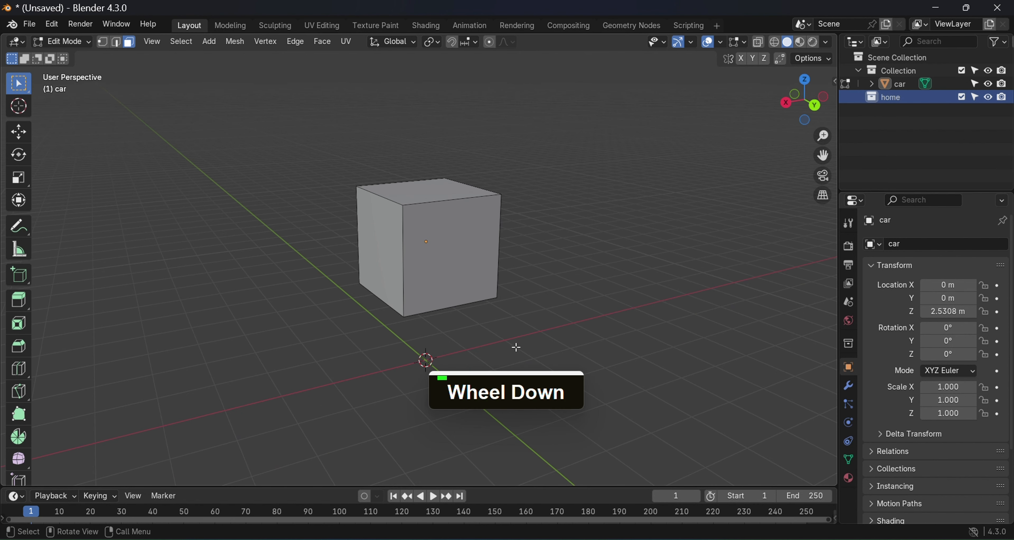
{"action": "left_click", "coordinate": [974, 72]}
{"action": "scroll", "coordinate": [618, 258], "scroll_direction": "down", "scroll_amount": 4}
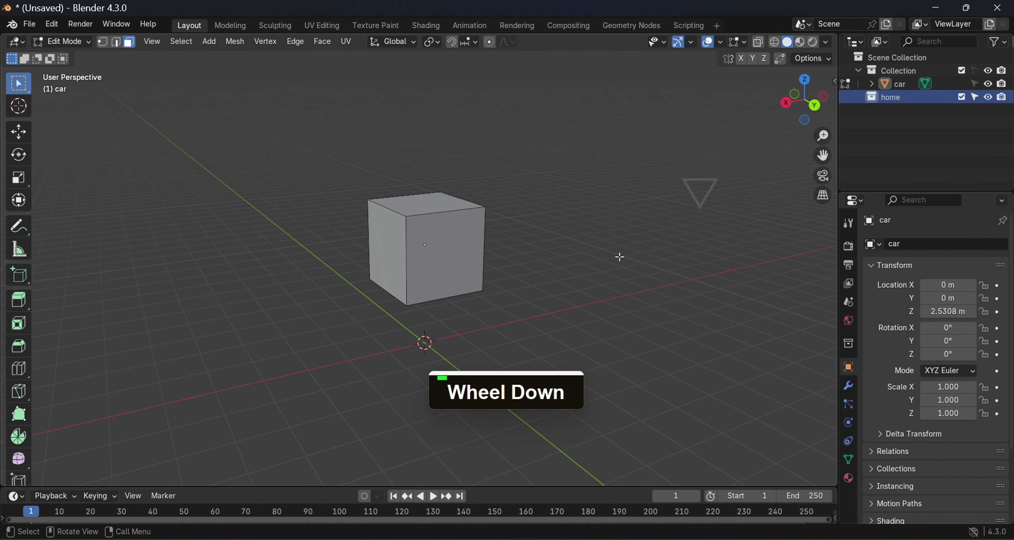
Switch to Object Mode and add a cube mesh to the home collection
{"action": "key", "text": "shift+a"}
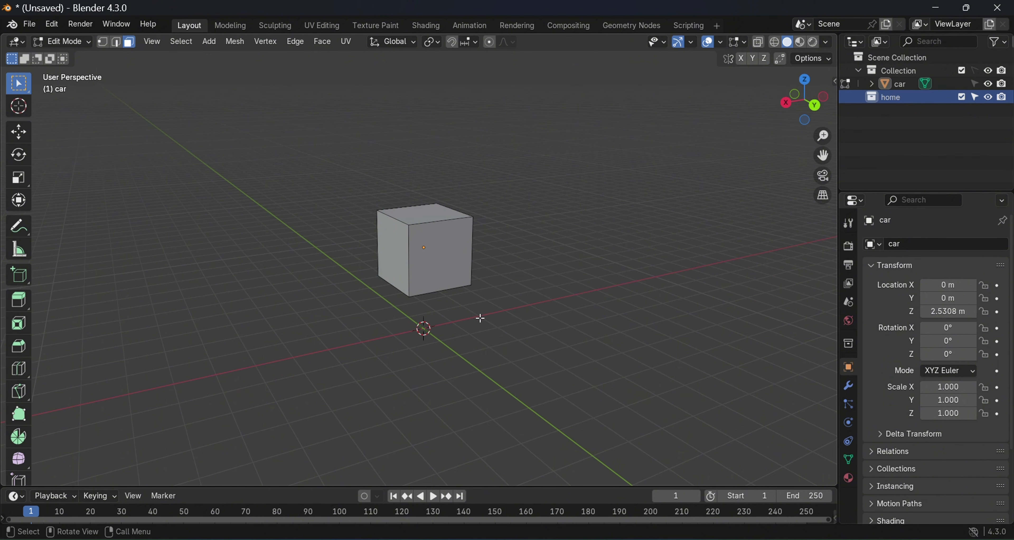
{"action": "key", "text": "Tab"}
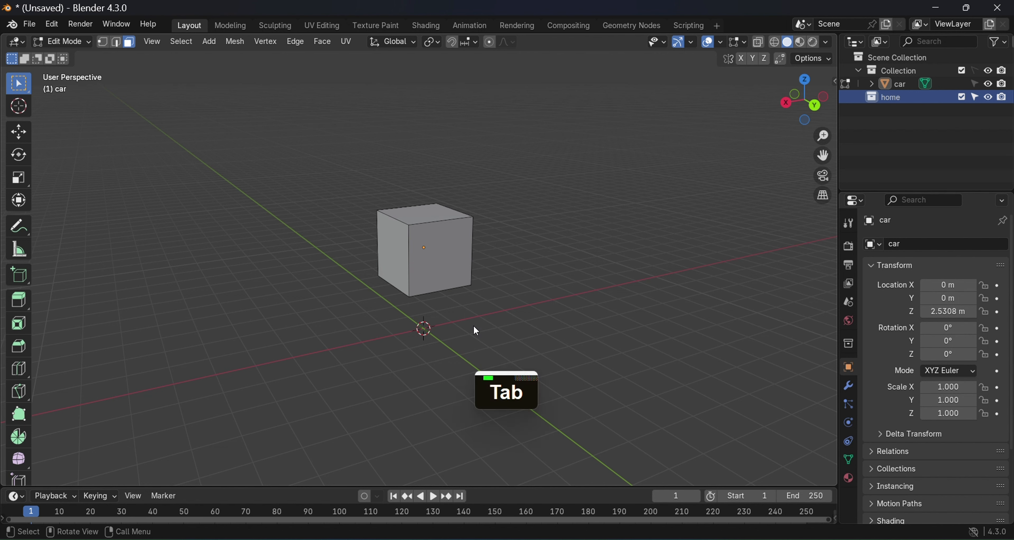
{"action": "key", "text": "Tab"}
{"action": "left_click", "coordinate": [481, 328]}
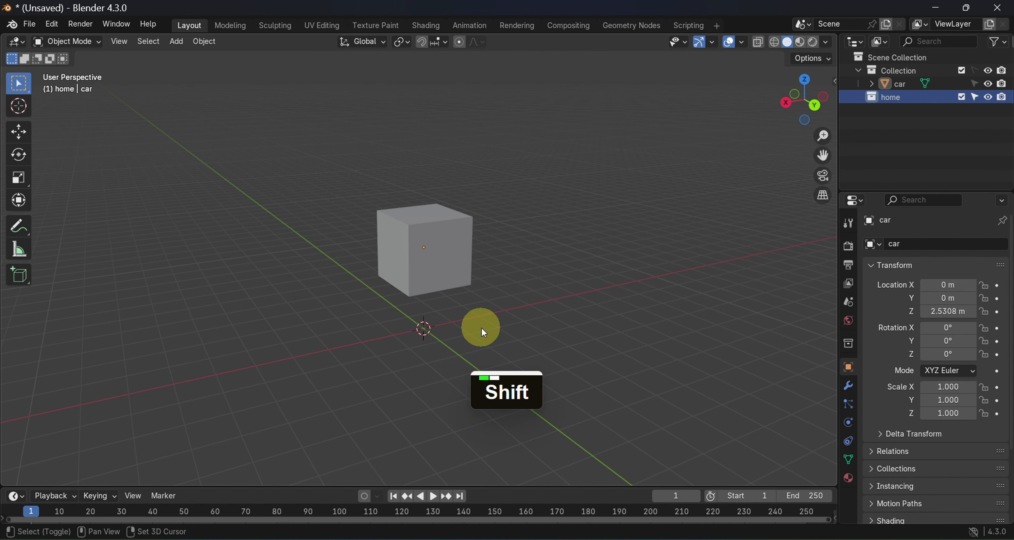
{"action": "key", "text": "shift+a"}
{"action": "mouse_move", "coordinate": [446, 283]}
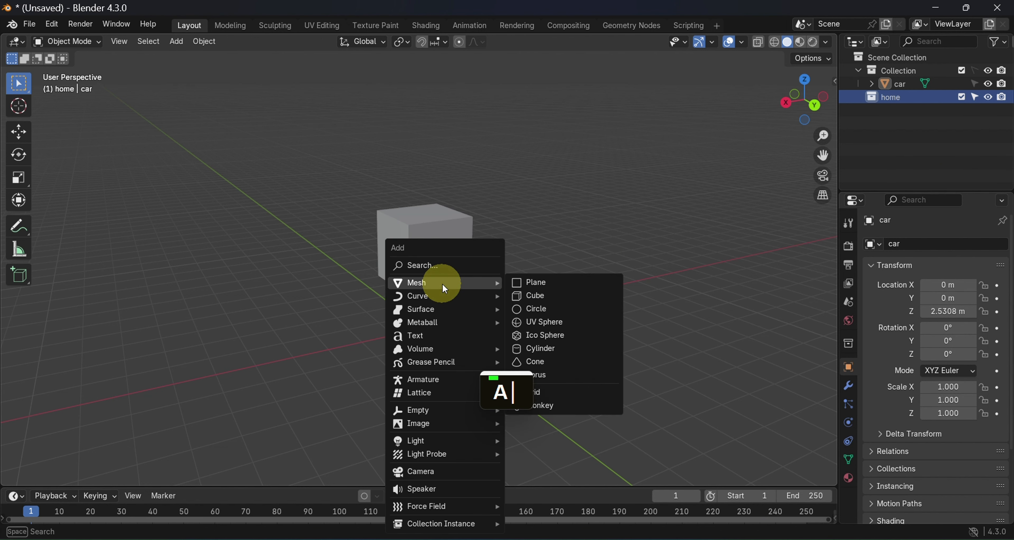
{"action": "left_click", "coordinate": [542, 296]}
Move the new cube to about -5.86 m along X and raise it to about 2.85 m along Z
{"action": "key", "text": "g"}
{"action": "key", "text": "x"}
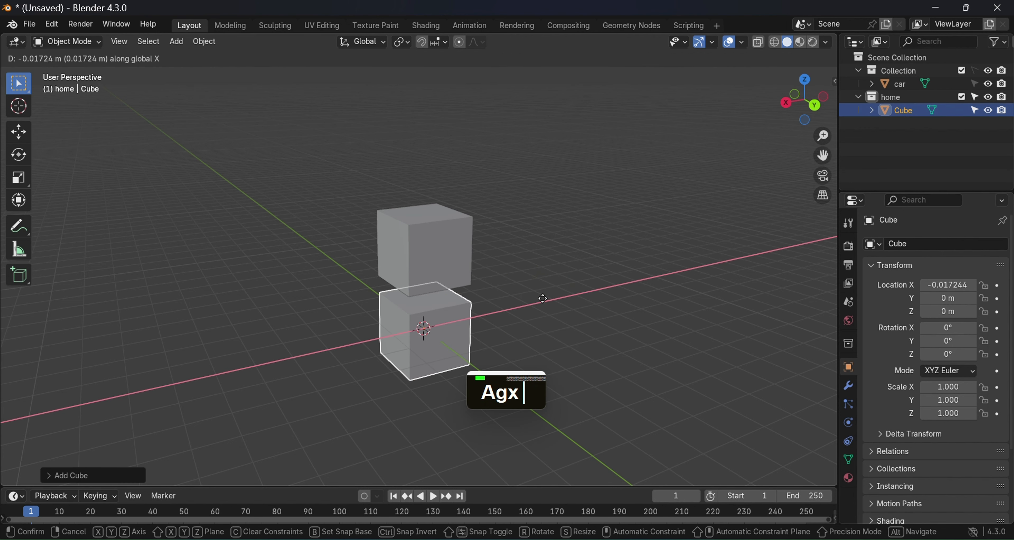
{"action": "key", "text": "g"}
{"action": "key", "text": "z"}
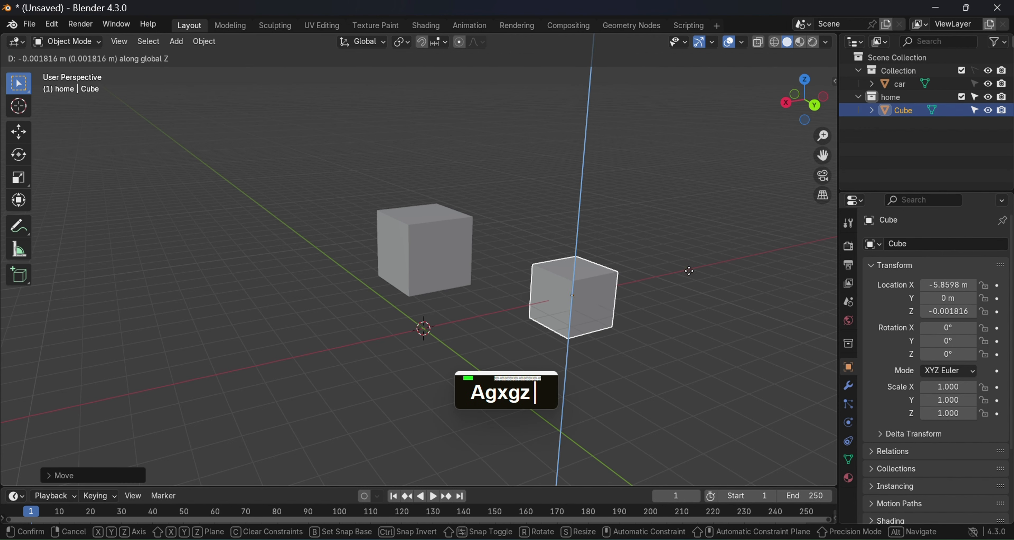
{"action": "left_click", "coordinate": [648, 187]}
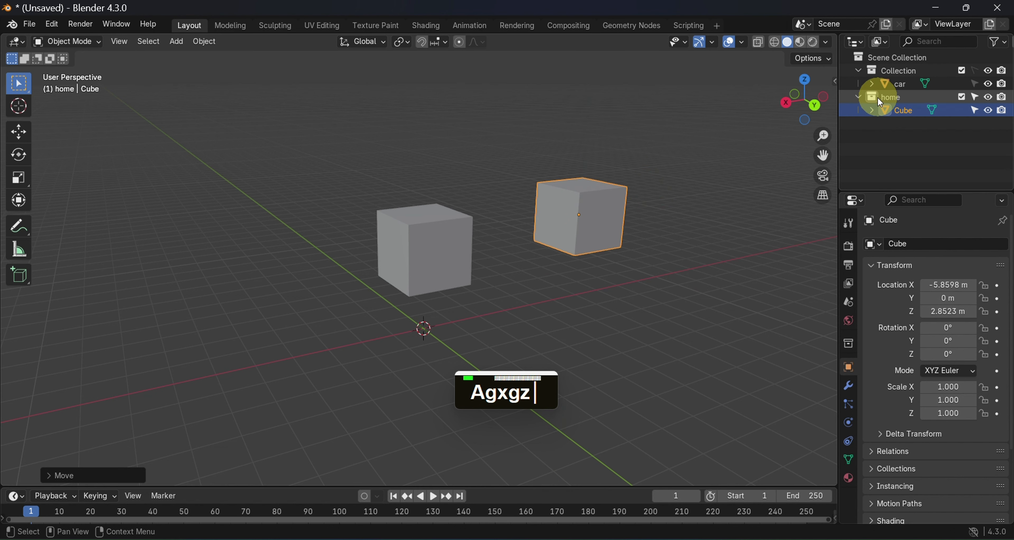
Rename the new cube in the home collection as chair
{"action": "double_click", "coordinate": [902, 110]}
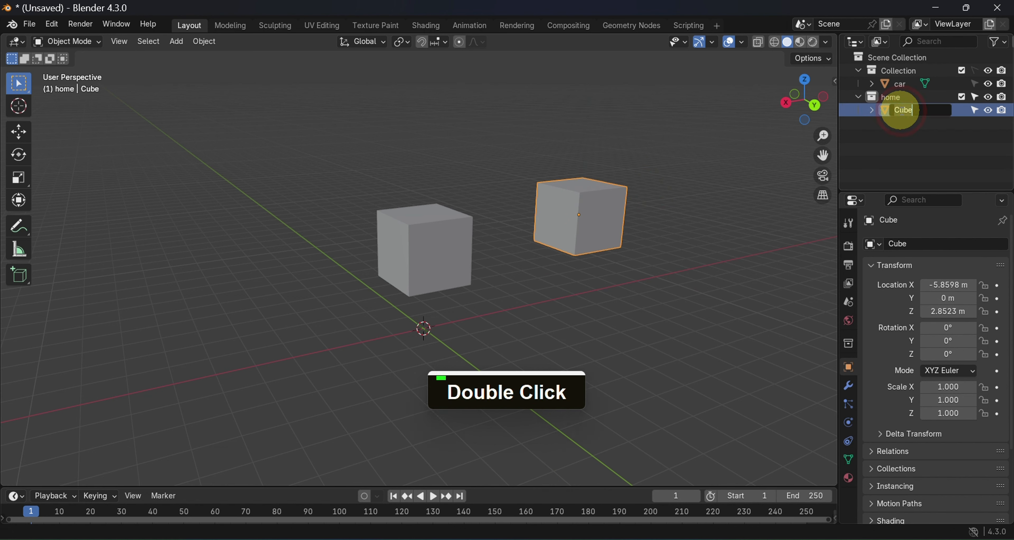
{"action": "key", "text": "BackSpace"}
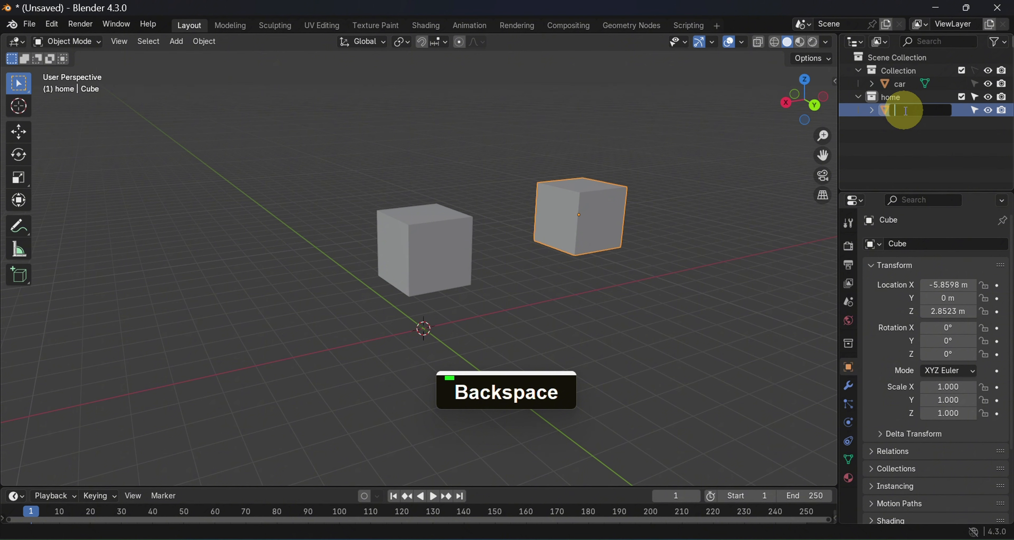
{"action": "type", "text": "chair"}
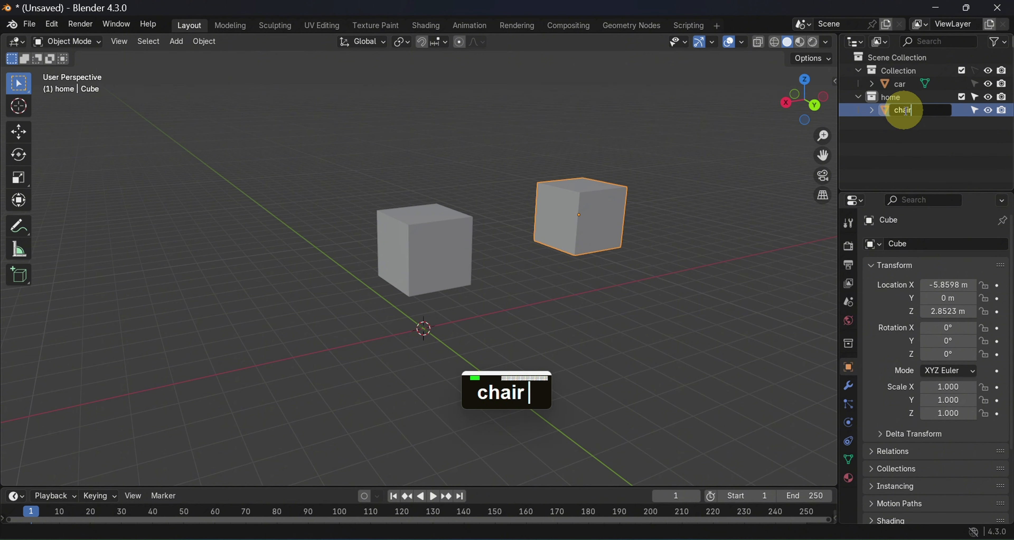
{"action": "key", "text": "Return"}
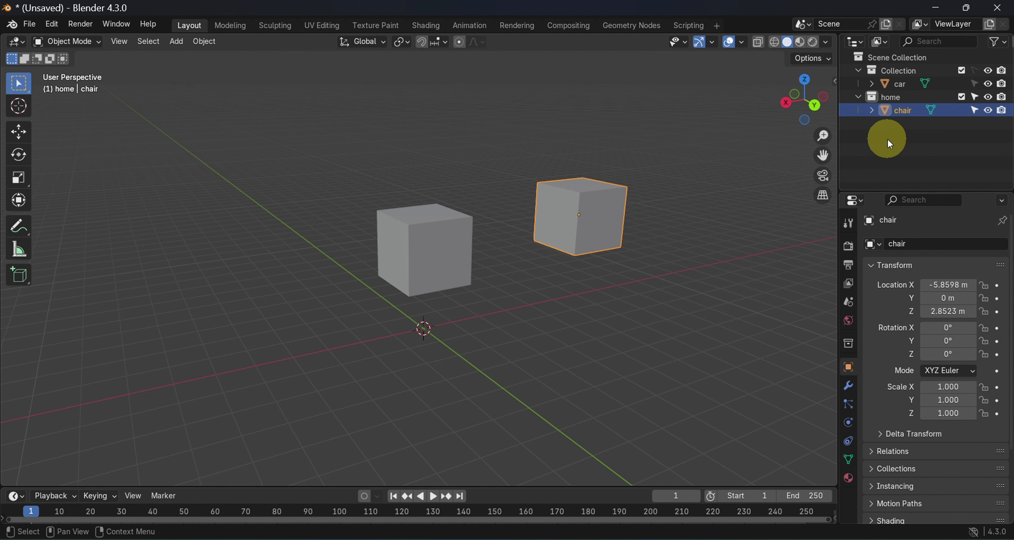
Delete the home collection from the outliner without deleting the chair object inside it
{"action": "right_click", "coordinate": [869, 99]}
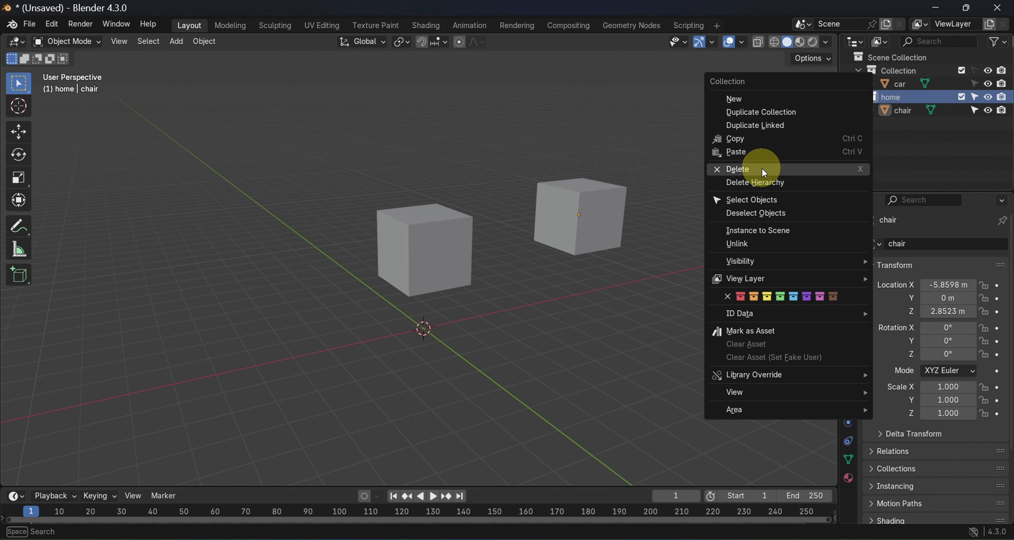
{"action": "left_click", "coordinate": [764, 173]}
{"action": "left_click", "coordinate": [881, 106]}
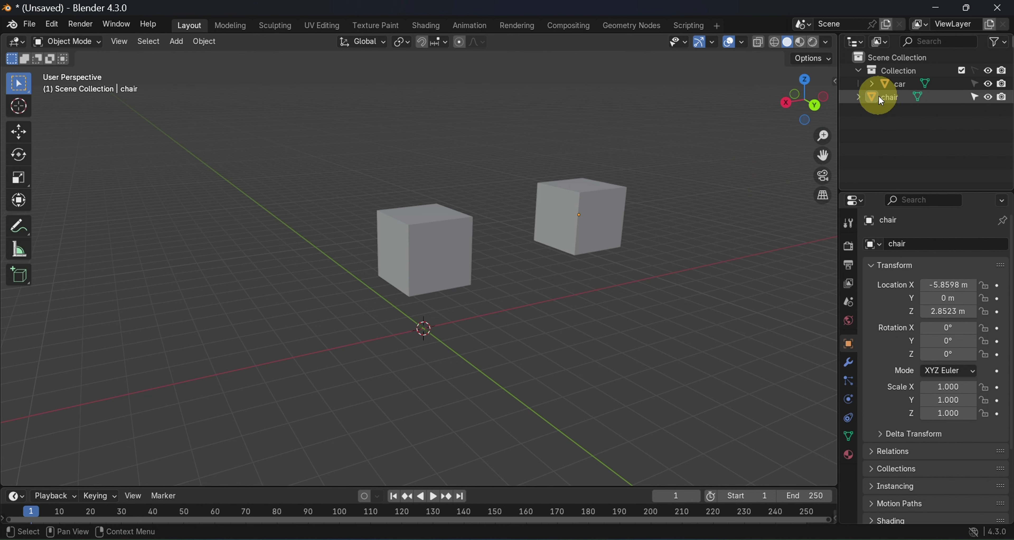
Delete the chair and car objects from the scene through the outliner
{"action": "right_click", "coordinate": [878, 95]}
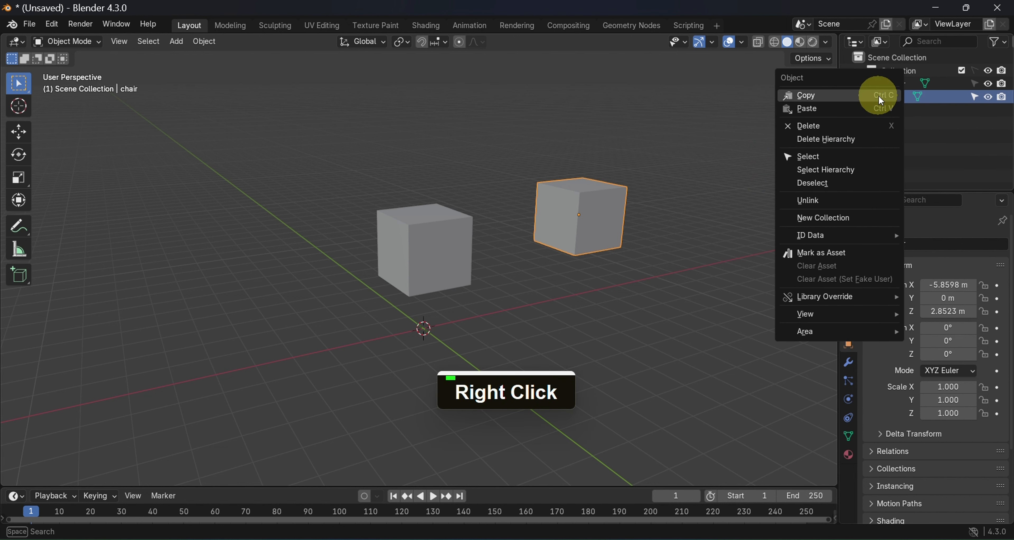
{"action": "left_click", "coordinate": [827, 125]}
{"action": "left_click", "coordinate": [885, 83]}
{"action": "right_click", "coordinate": [884, 83]}
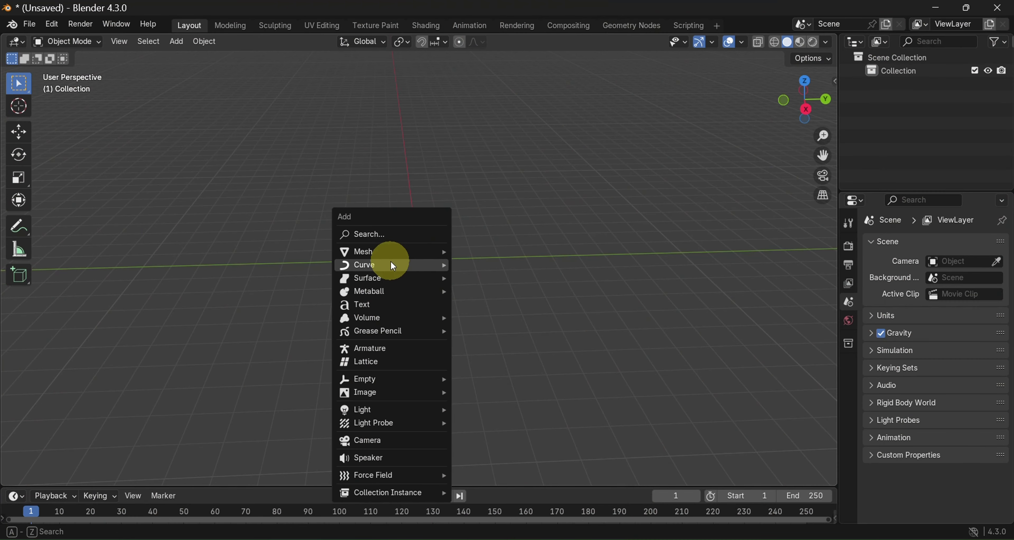
Add a cube and raise it to about 3.46 m along Z
{"action": "mouse_move", "coordinate": [396, 252]}
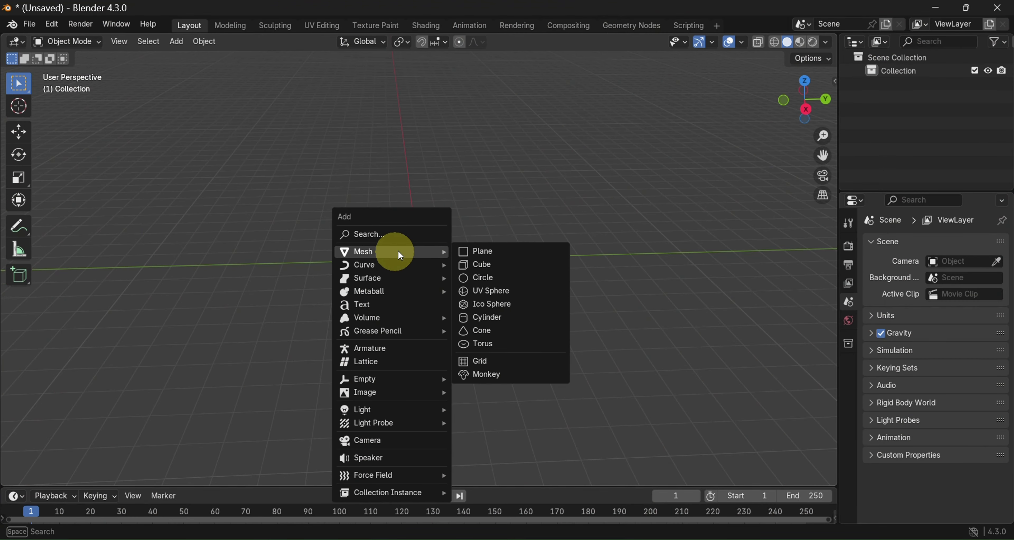
{"action": "left_click", "coordinate": [484, 263]}
{"action": "key", "text": "g"}
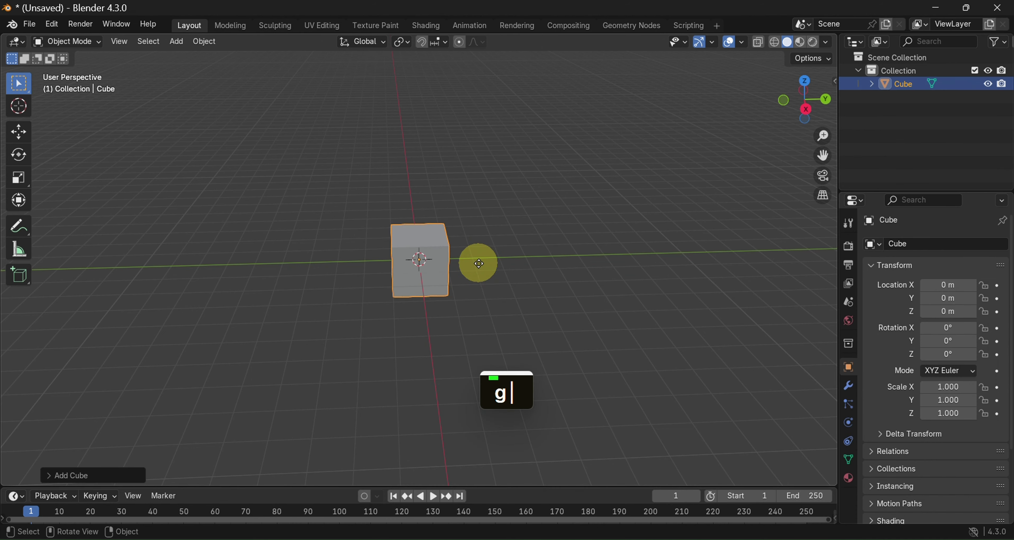
{"action": "key", "text": "z"}
{"action": "left_click", "coordinate": [461, 177]}
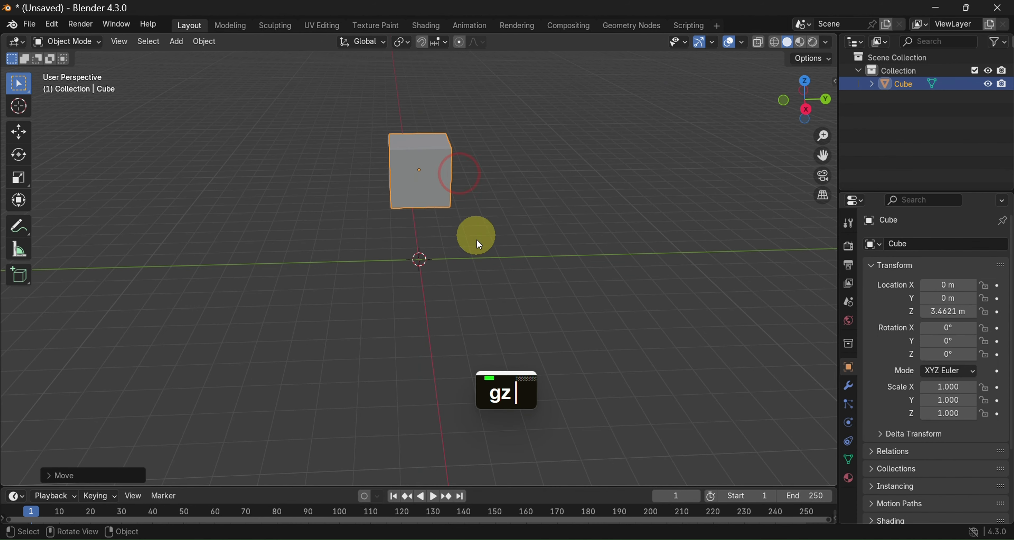
Flatten the cube into a thin slab by scaling it along Z to about 0.141
{"action": "key", "text": "s"}
{"action": "key", "text": "z"}
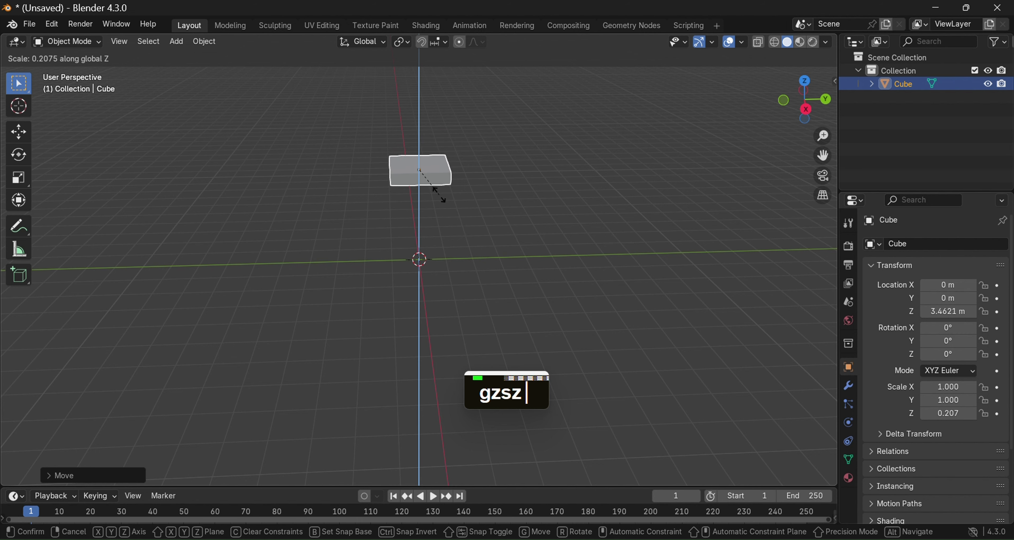
{"action": "left_click", "coordinate": [433, 188]}
Stretch the slab into a tabletop by scaling it to about 8.097 along Y and about 3.150 along X
{"action": "middle_click_drag", "start_coordinate": [438, 189], "coordinate": [410, 229]}
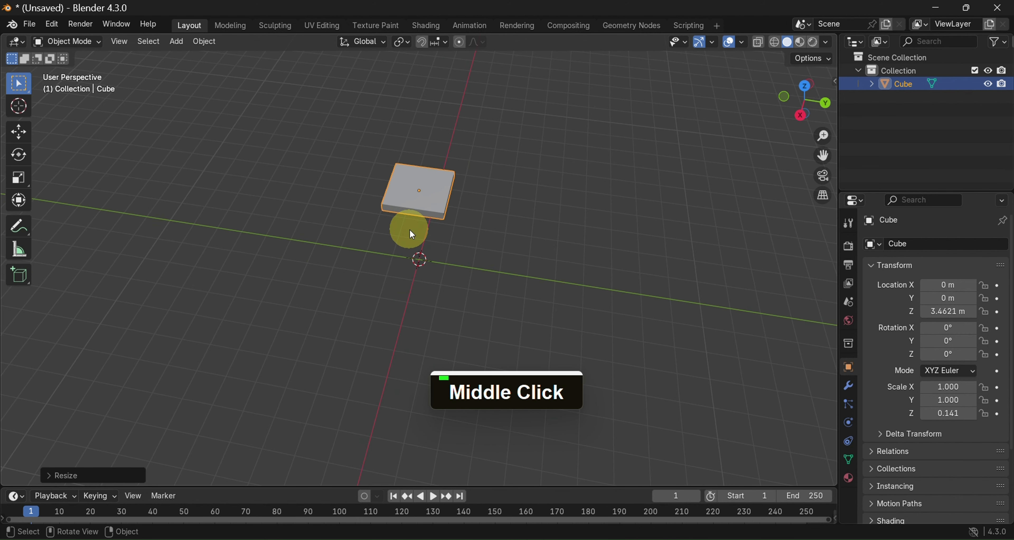
{"action": "key", "text": "s"}
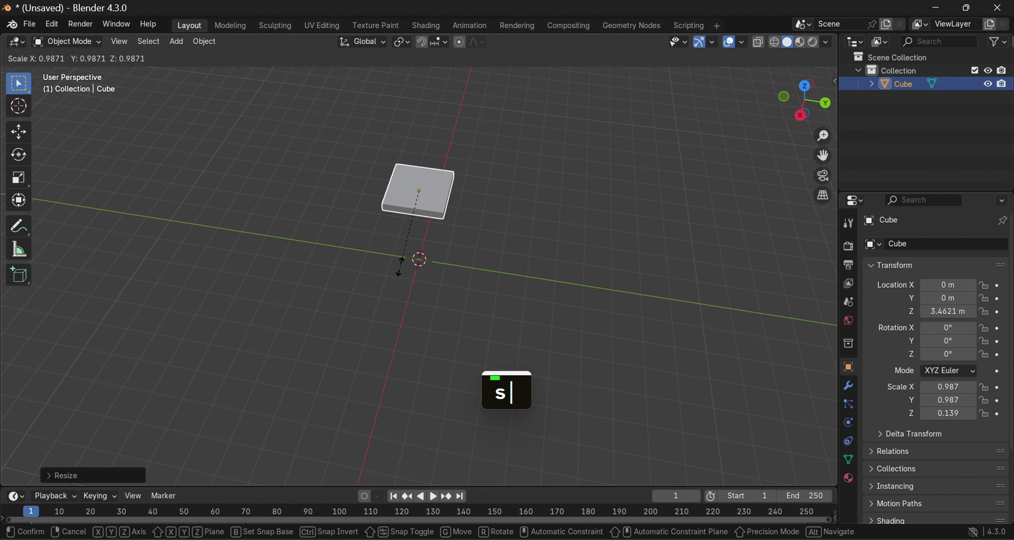
{"action": "key", "text": "y"}
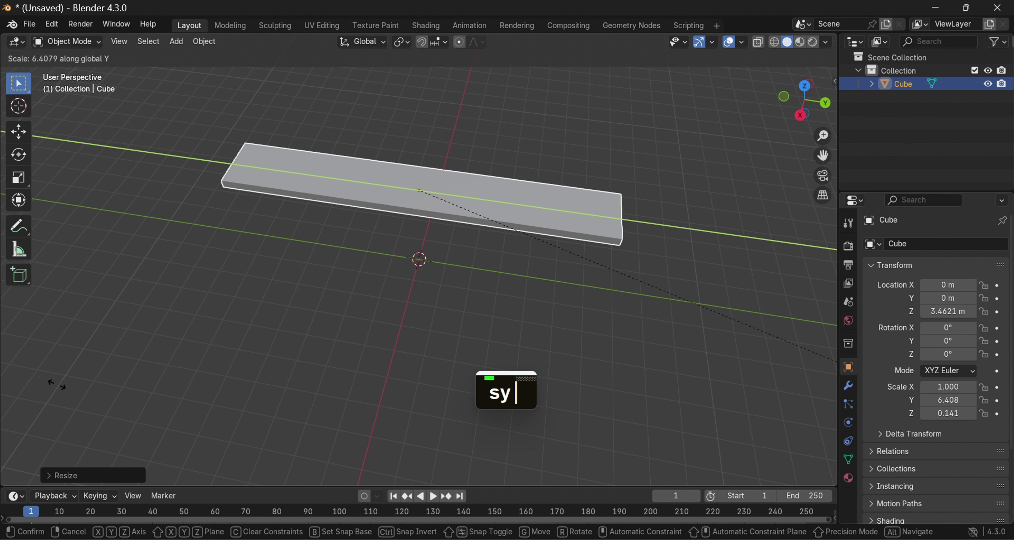
{"action": "left_click", "coordinate": [200, 384]}
{"action": "key", "text": "s"}
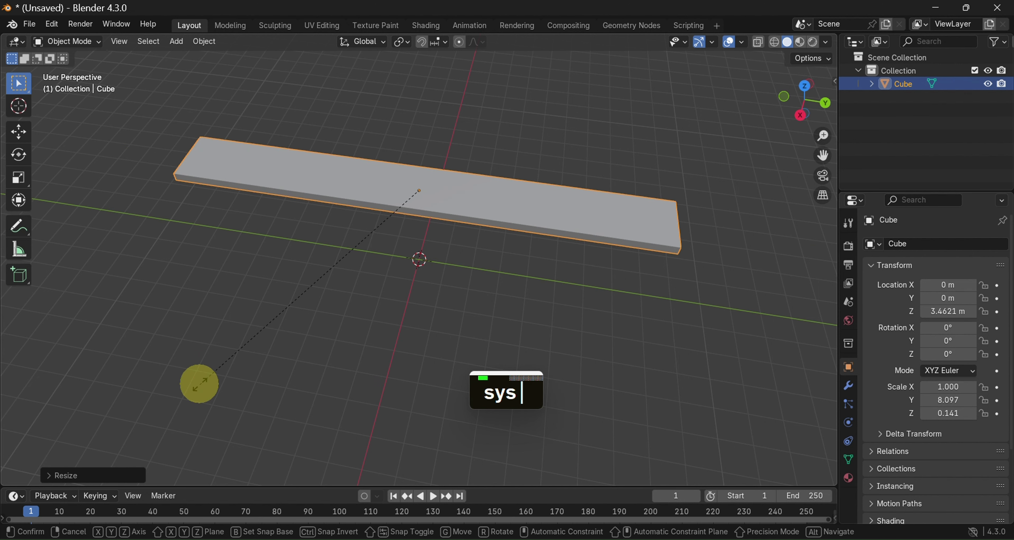
{"action": "key", "text": "x"}
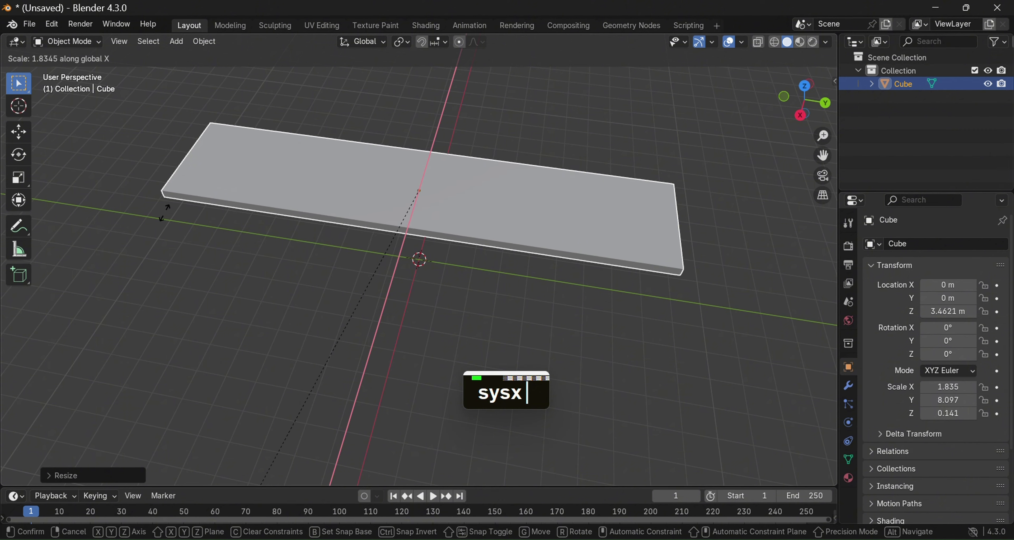
{"action": "left_click", "coordinate": [172, 177]}
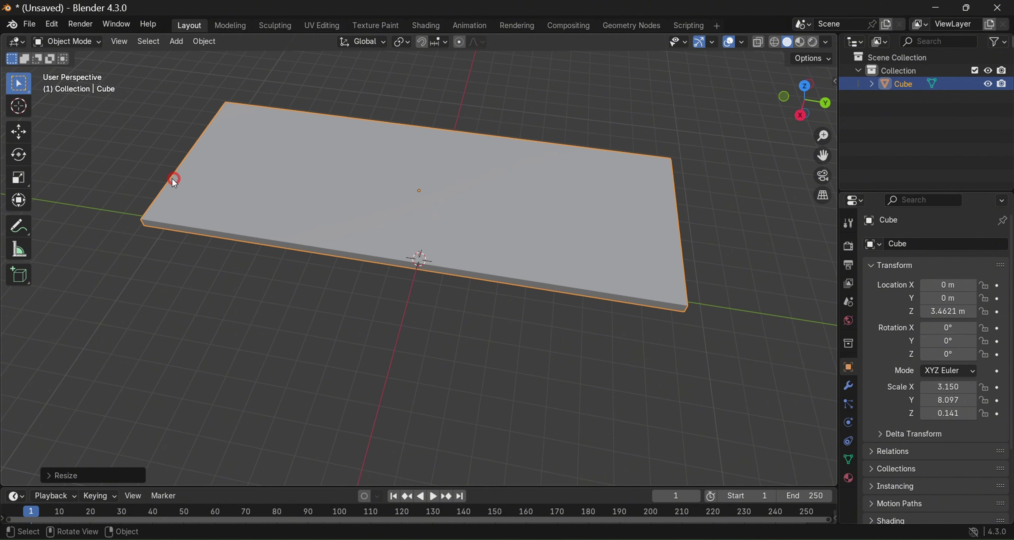
In Edit Mode, add two lengthwise loop cuts to the tabletop and scale them apart along X close to the long edges
{"action": "middle_click_drag", "start_coordinate": [175, 176], "coordinate": [351, 170]}
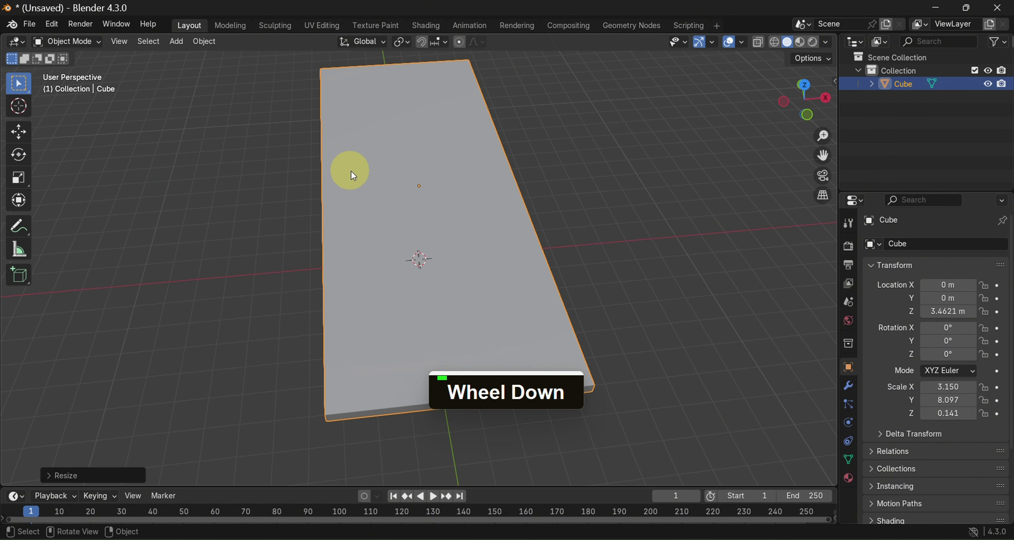
{"action": "key", "text": "Tab"}
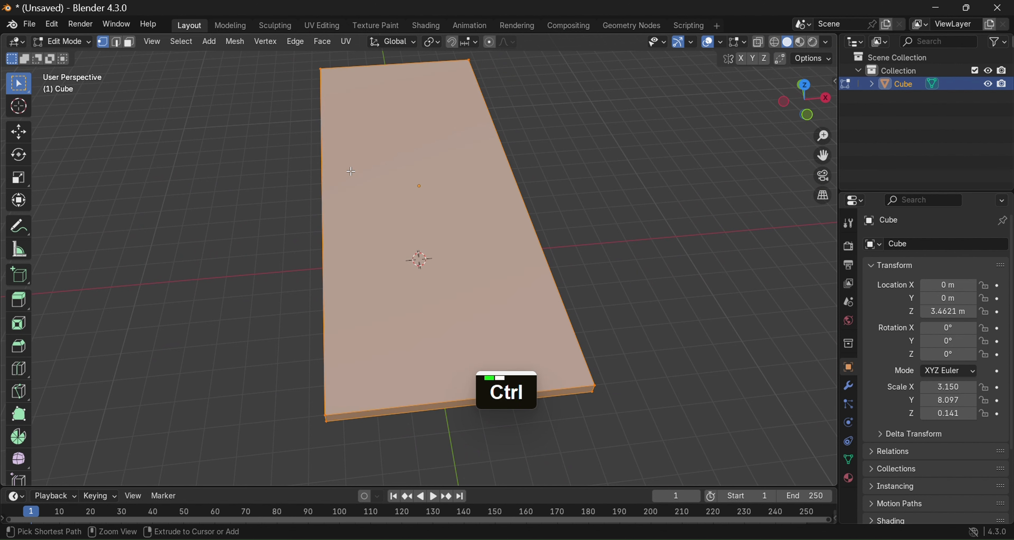
{"action": "key", "text": "ctrl+r"}
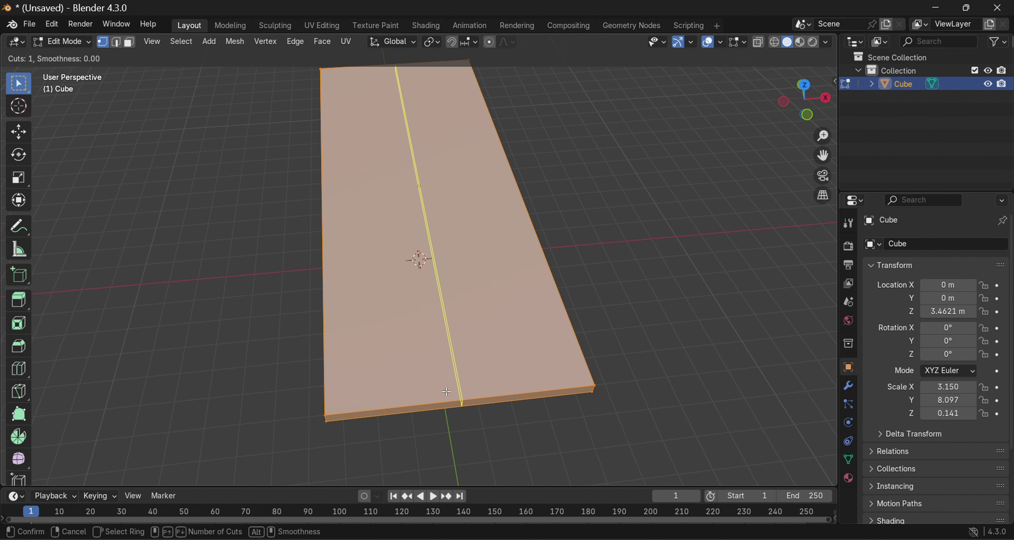
{"action": "scroll", "coordinate": [446, 390], "scroll_direction": "up", "scroll_amount": 1}
{"action": "left_click", "coordinate": [440, 383]}
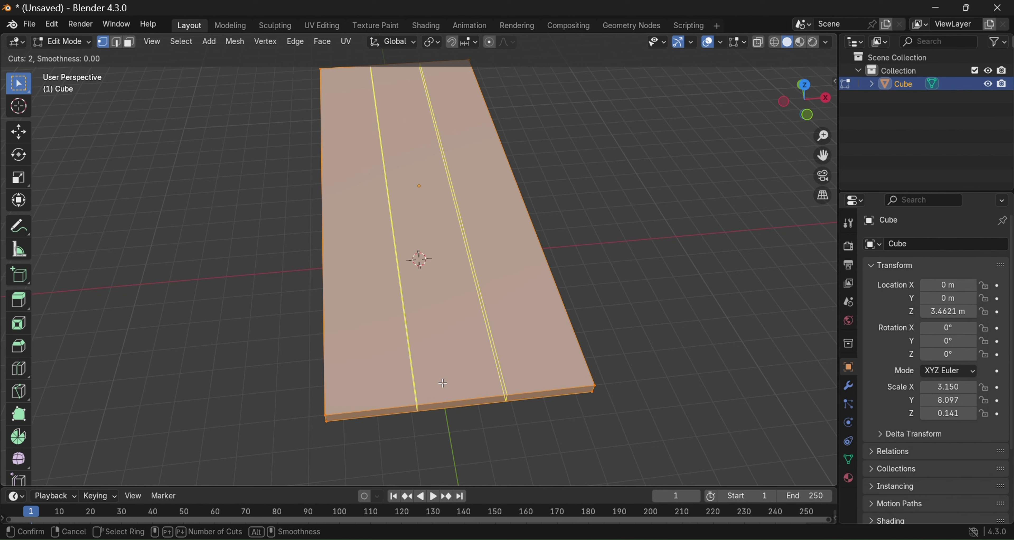
{"action": "left_click", "coordinate": [439, 383]}
{"action": "key", "text": "s"}
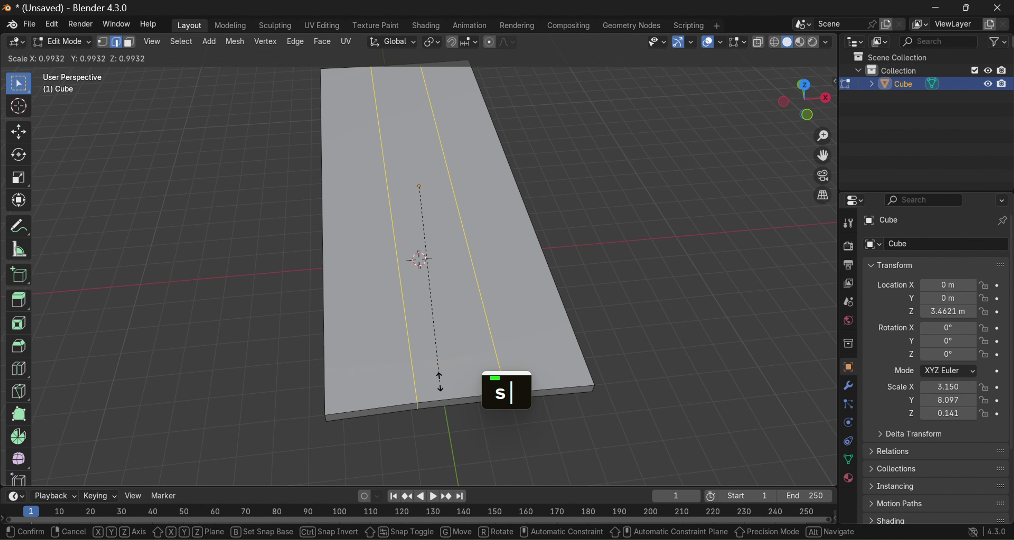
{"action": "key", "text": "x"}
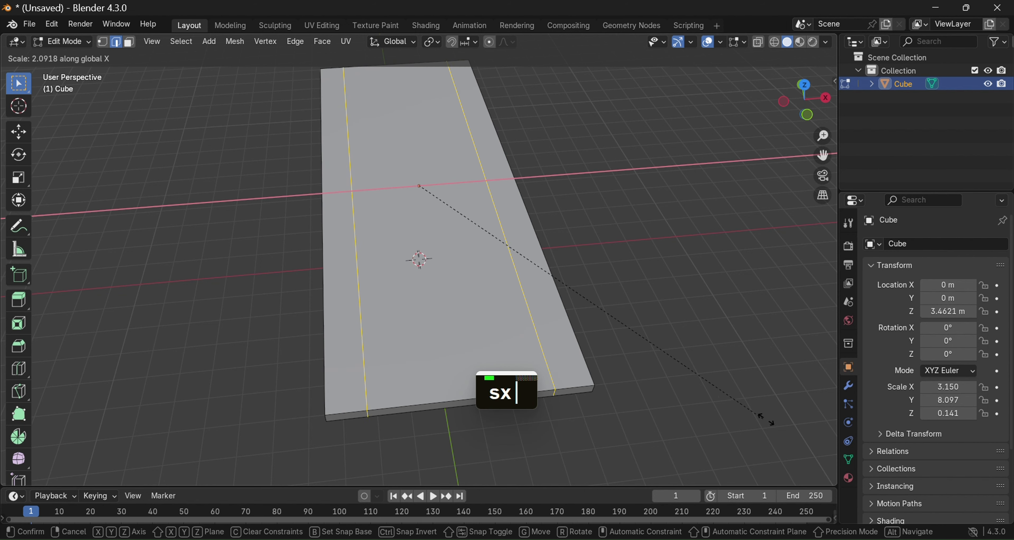
{"action": "left_click", "coordinate": [53, 440]}
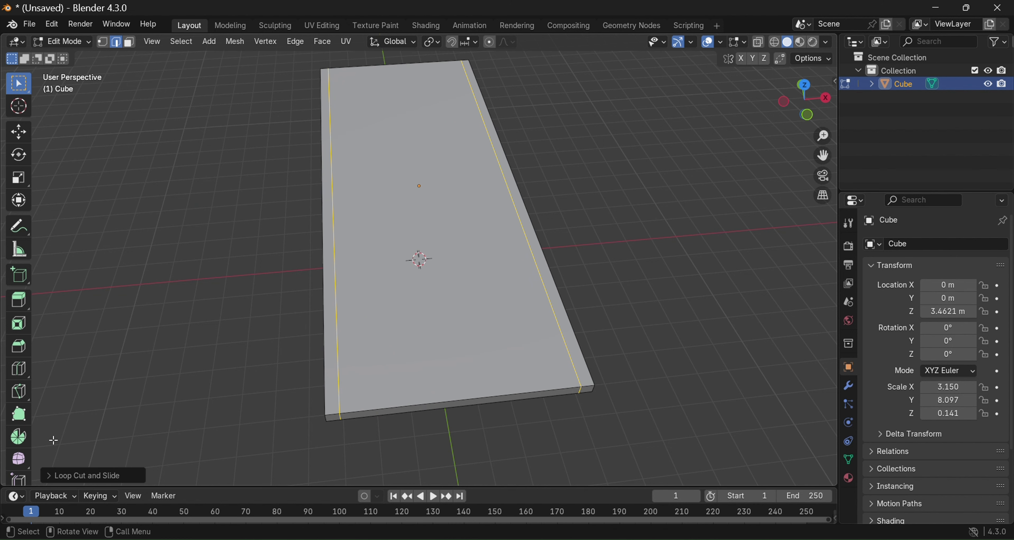
Add two crosswise loop cuts to the tabletop and scale them apart along Y close to the short ends
{"action": "key", "text": "ctrl+r"}
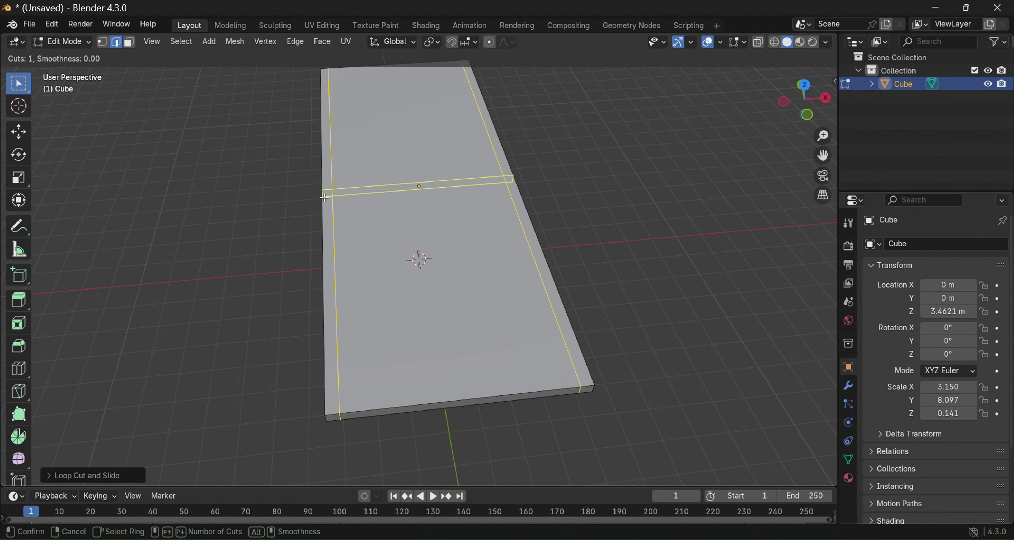
{"action": "scroll", "coordinate": [324, 197], "scroll_direction": "up", "scroll_amount": 1}
{"action": "left_click", "coordinate": [324, 197]}
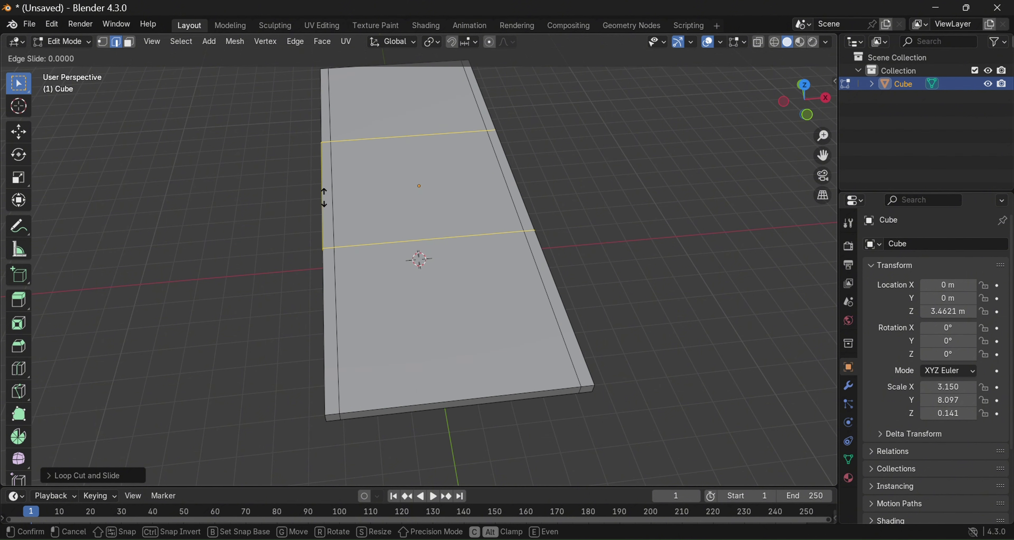
{"action": "key", "text": "s"}
{"action": "key", "text": "y"}
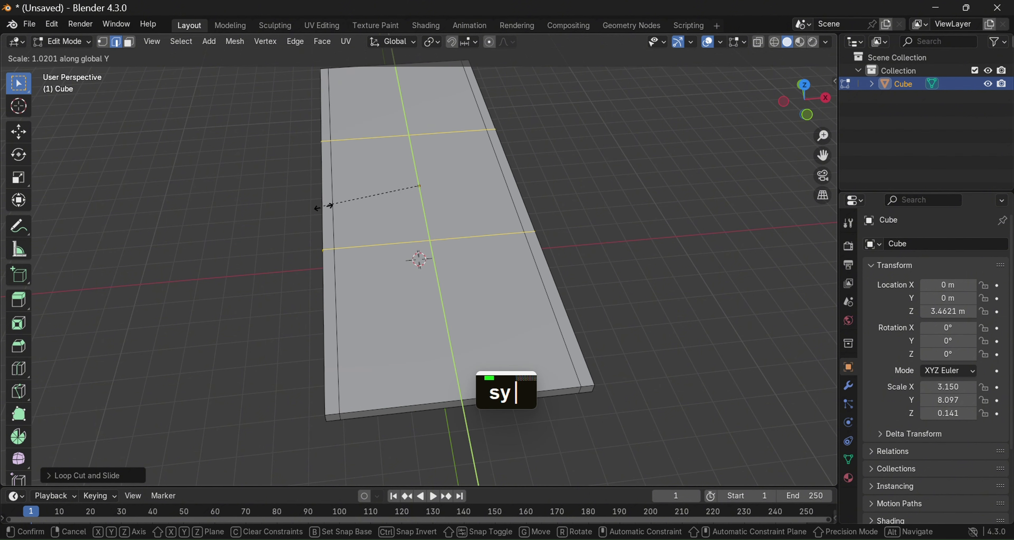
{"action": "left_click", "coordinate": [332, 447]}
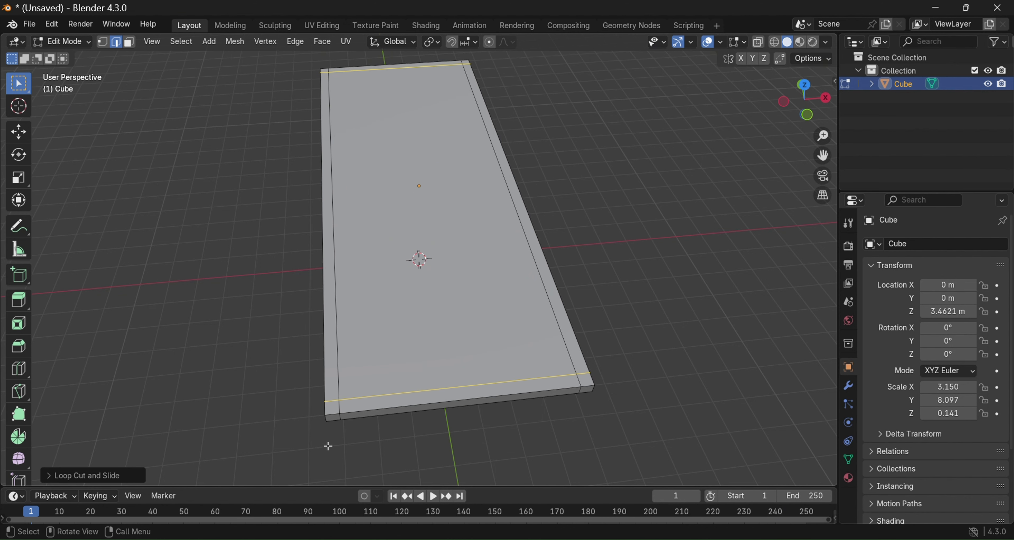
Select the four small corner faces on the tabletop's underside, using face selection in the bottom view
{"action": "key", "text": "grave"}
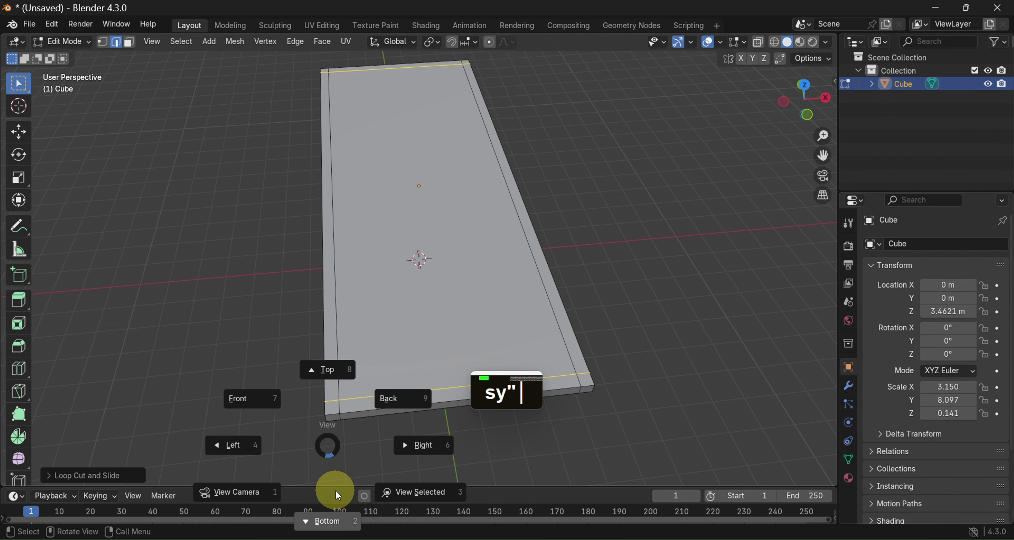
{"action": "left_click", "coordinate": [336, 489]}
{"action": "scroll", "coordinate": [374, 320], "scroll_direction": "down", "scroll_amount": 2}
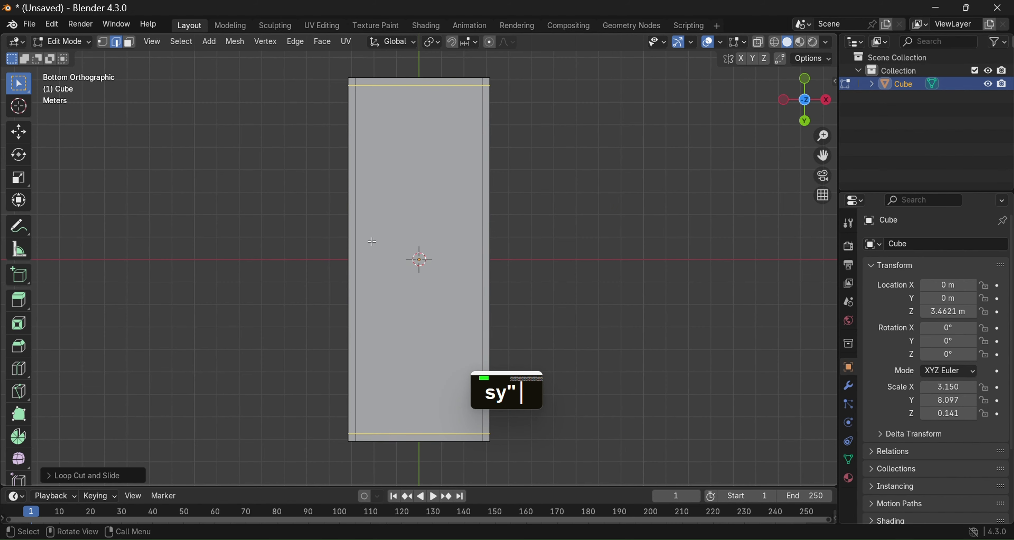
{"action": "left_click", "coordinate": [130, 43]}
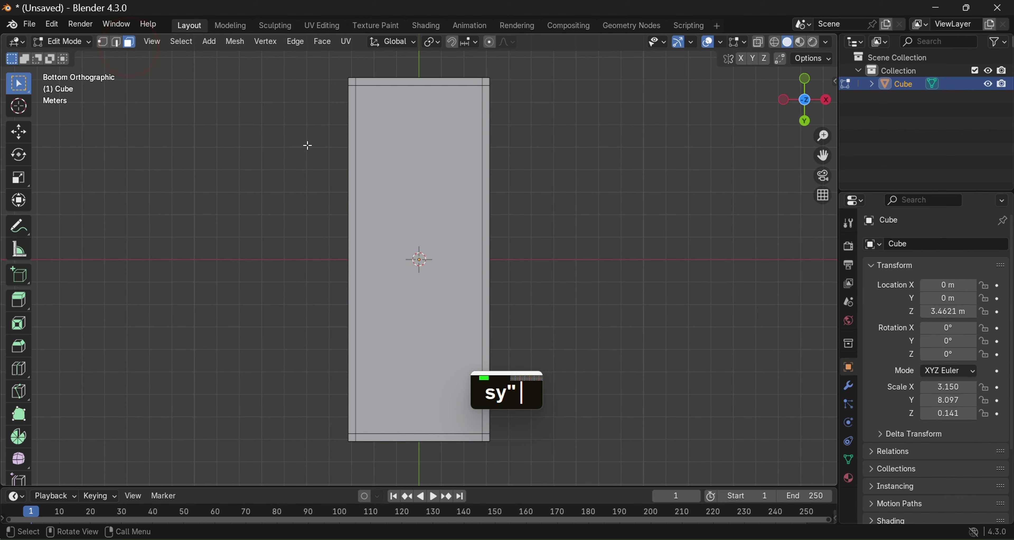
{"action": "left_click", "coordinate": [354, 82], "text": "shift"}
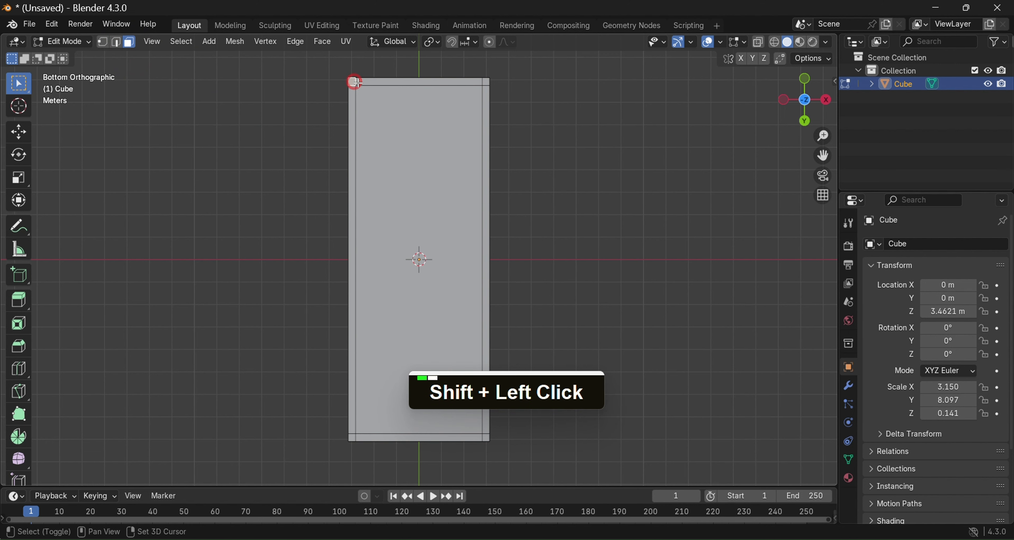
{"action": "left_click", "coordinate": [488, 85], "text": "shift"}
{"action": "left_click", "coordinate": [489, 435], "text": "shift"}
Extrude the selected corner faces downward past the ground grid to form the four table legs
{"action": "middle_click_drag", "start_coordinate": [490, 290], "coordinate": [299, 360]}
{"action": "scroll", "coordinate": [477, 240], "scroll_direction": "down", "scroll_amount": 5}
{"action": "middle_click_drag", "start_coordinate": [509, 298], "coordinate": [430, 210]}
{"action": "scroll", "coordinate": [446, 265], "scroll_direction": "up", "scroll_amount": 3}
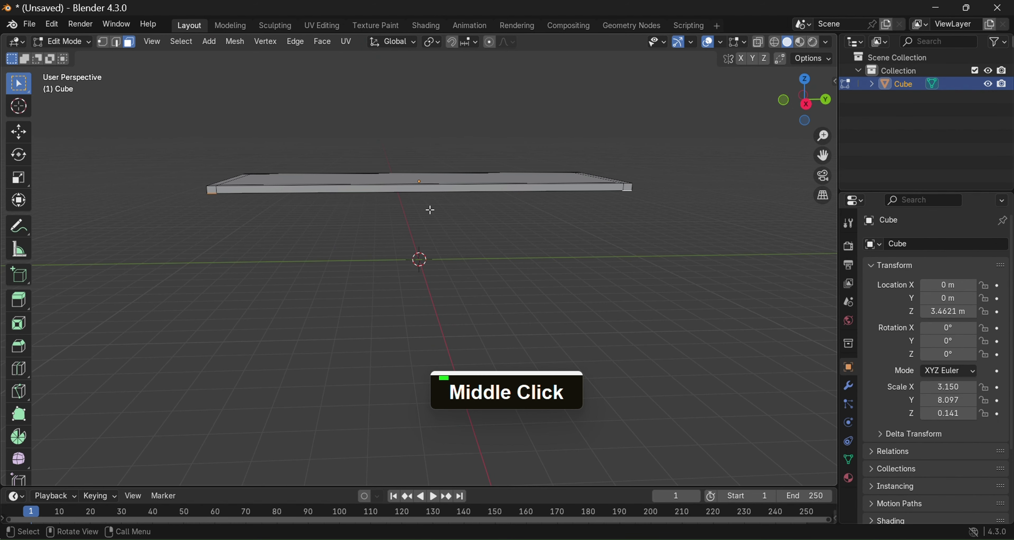
{"action": "key", "text": "e"}
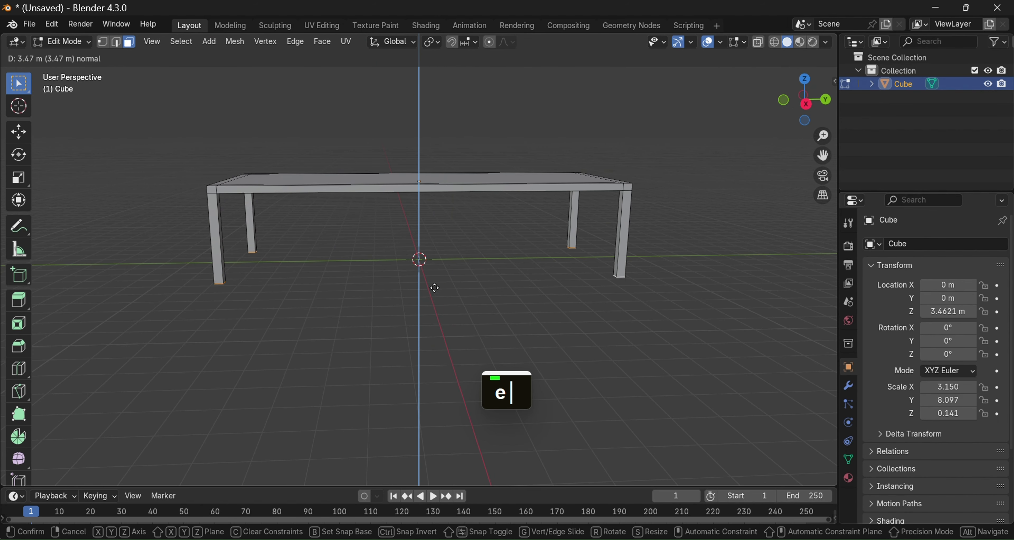
{"action": "left_click", "coordinate": [429, 303]}
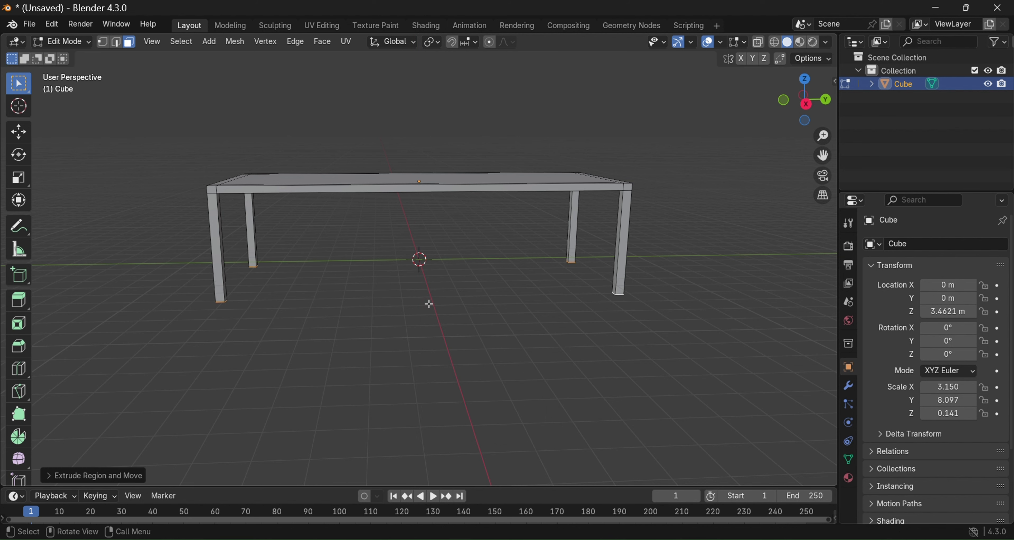
Return to Object Mode and shorten the table by scaling it along Y to about 5.800
{"action": "key", "text": "Tab"}
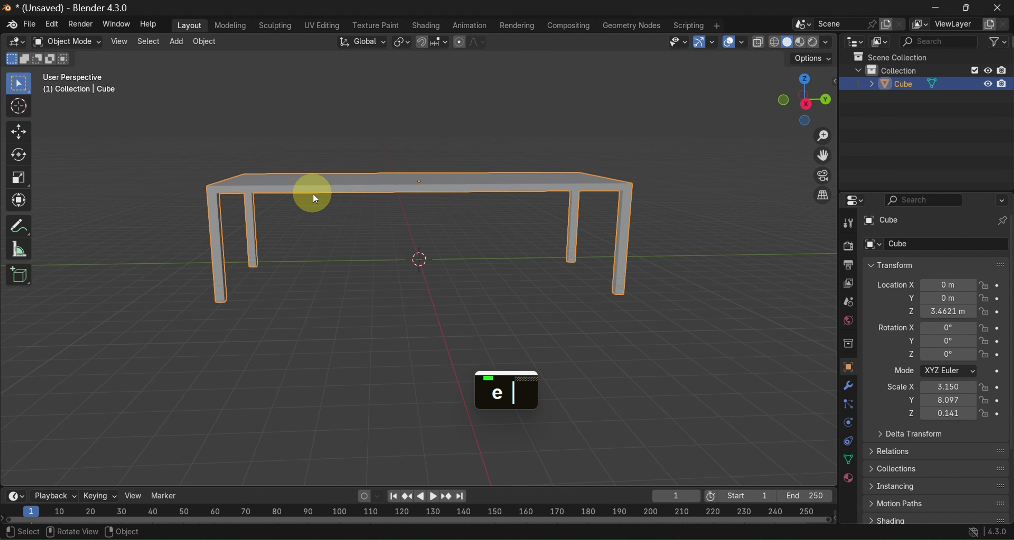
{"action": "key", "text": "s"}
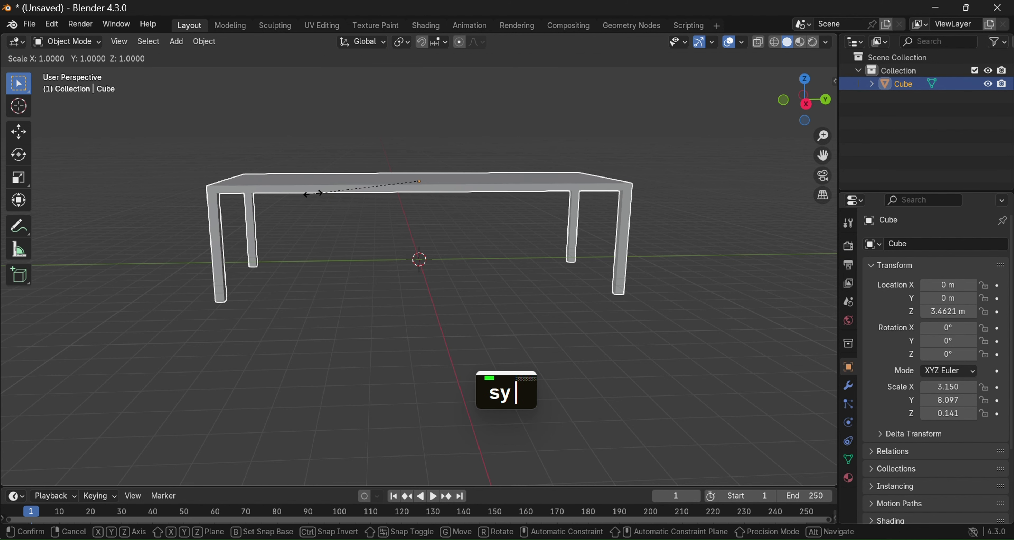
{"action": "left_click", "coordinate": [345, 199]}
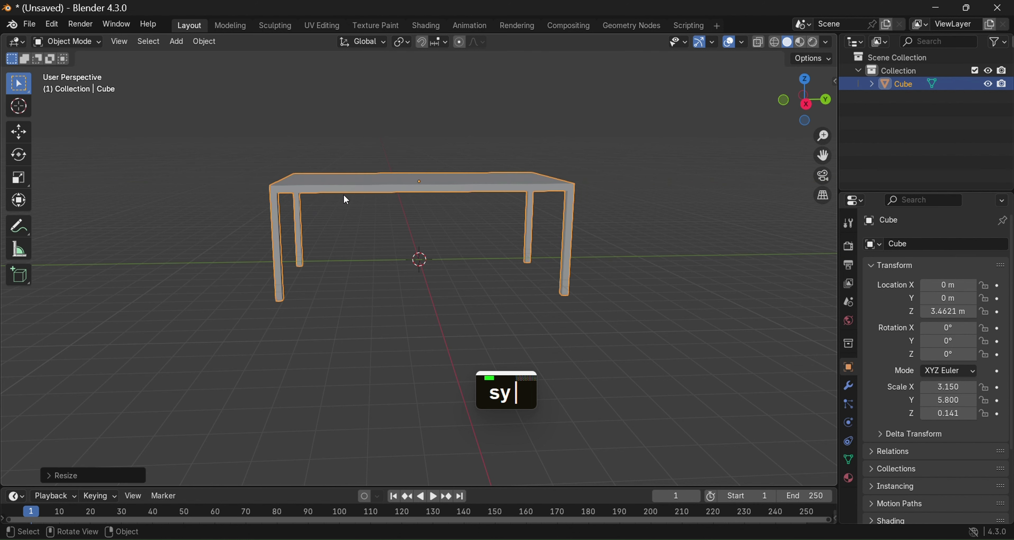
Deselect the table and add a new cube at the world origin beneath it
{"action": "middle_click_drag", "start_coordinate": [319, 217], "coordinate": [404, 292]}
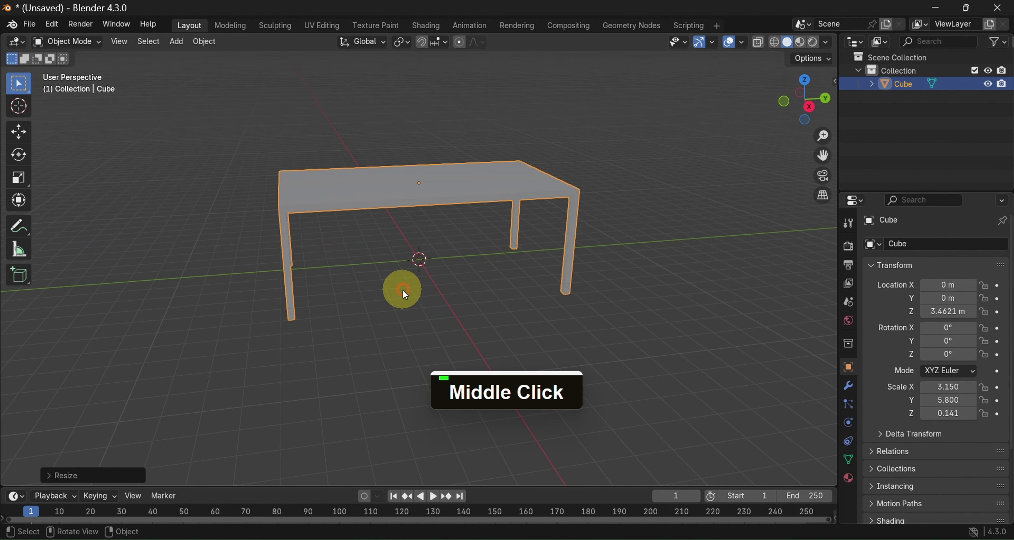
{"action": "left_click", "coordinate": [406, 294]}
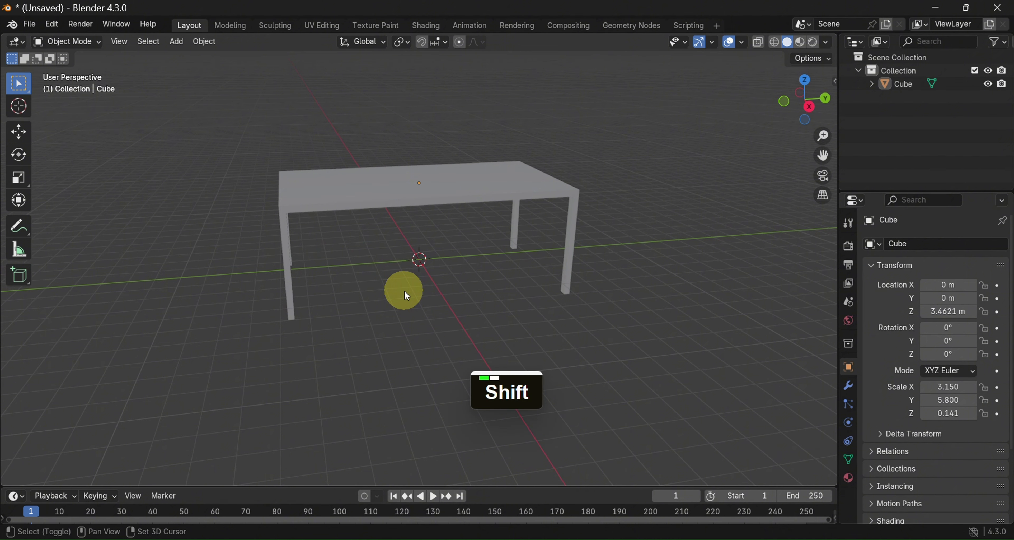
{"action": "key", "text": "shift+a"}
{"action": "mouse_move", "coordinate": [409, 308]}
{"action": "mouse_move", "coordinate": [381, 283]}
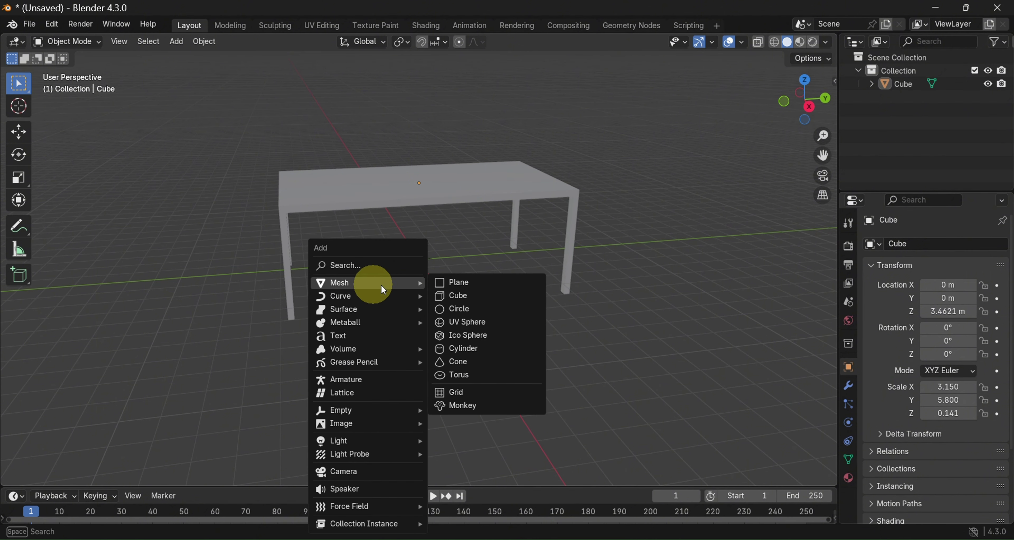
{"action": "left_click", "coordinate": [470, 291]}
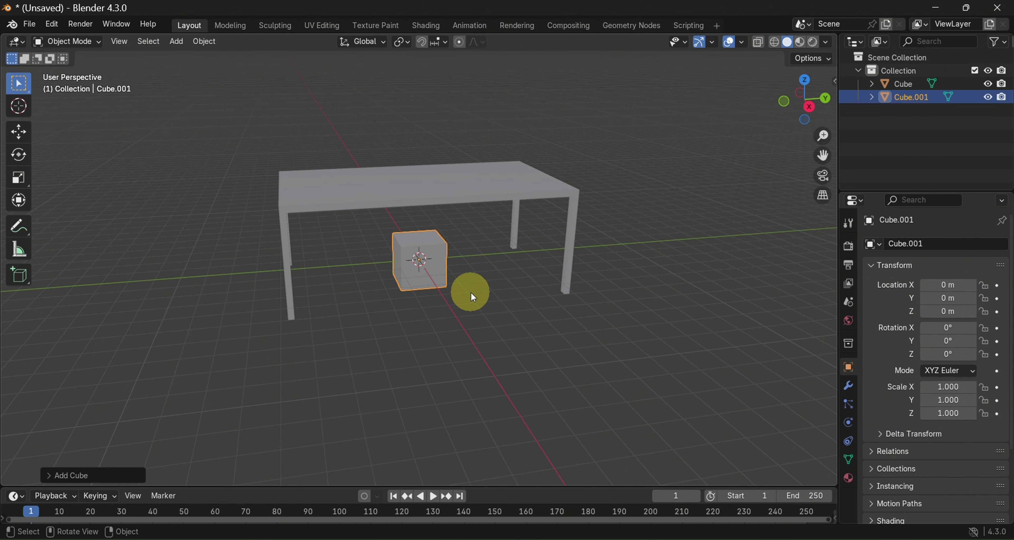
Move the new cube clear of the table to about X 10.809 m and raise it to about Z 2.630 m
{"action": "key", "text": "g"}
{"action": "key", "text": "x"}
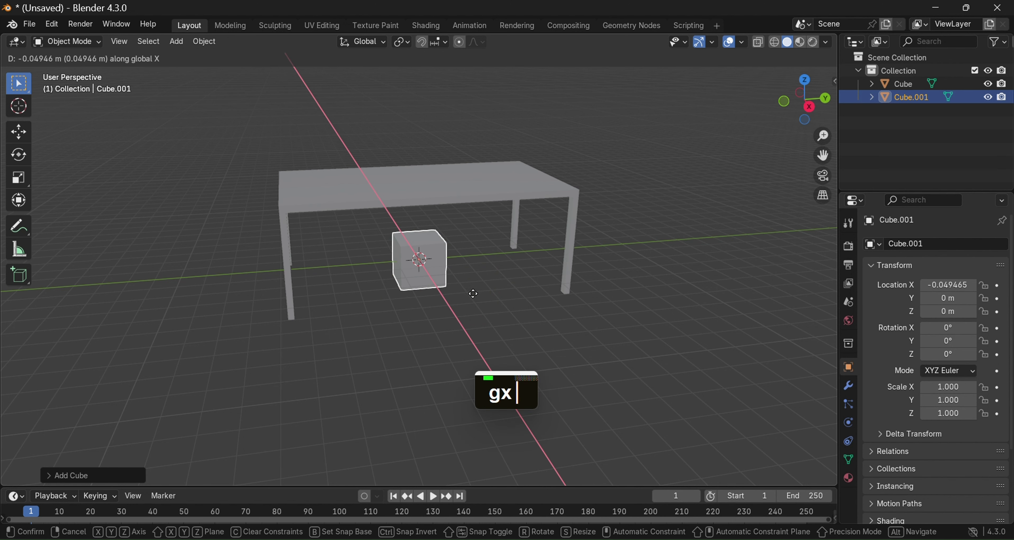
{"action": "left_click", "coordinate": [544, 432]}
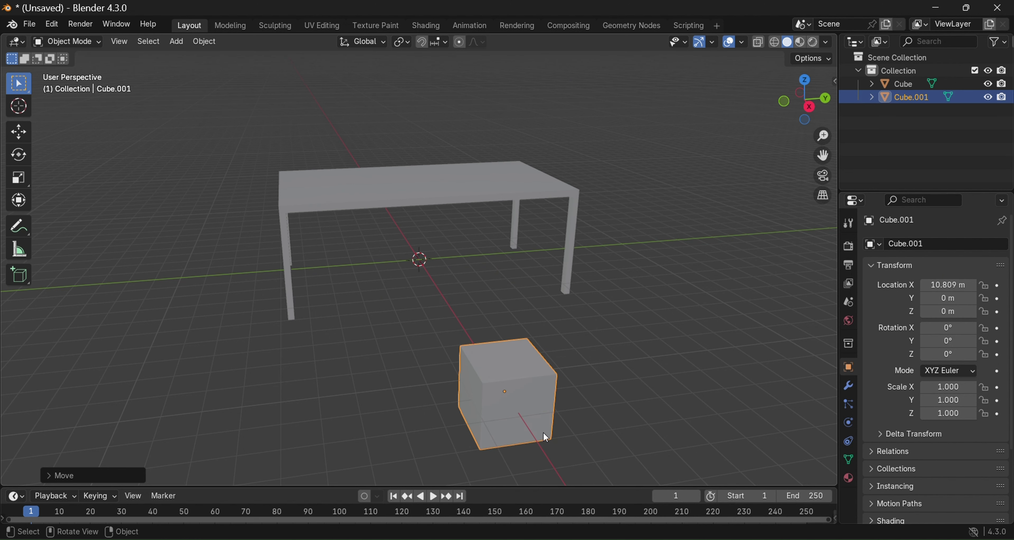
{"action": "key", "text": "g"}
{"action": "key", "text": "z"}
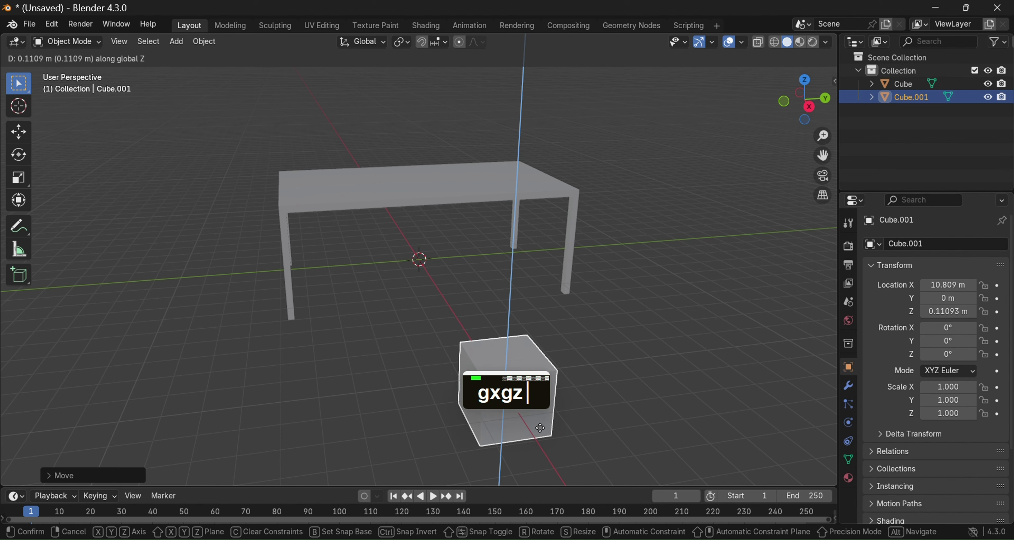
{"action": "left_click", "coordinate": [496, 300]}
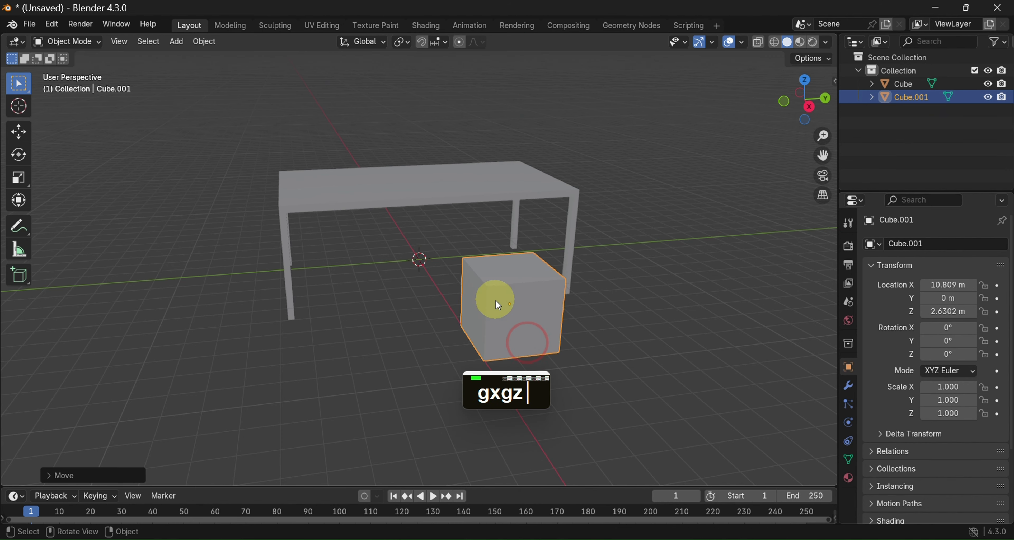
Flatten the cube into a thin seat slab by scaling it along Z to about 0.072
{"action": "middle_click_drag", "start_coordinate": [496, 300], "coordinate": [564, 323]}
{"action": "scroll", "coordinate": [658, 325], "scroll_direction": "down", "scroll_amount": 3}
{"action": "scroll", "coordinate": [665, 319], "scroll_direction": "down", "scroll_amount": 4, "text": "shift"}
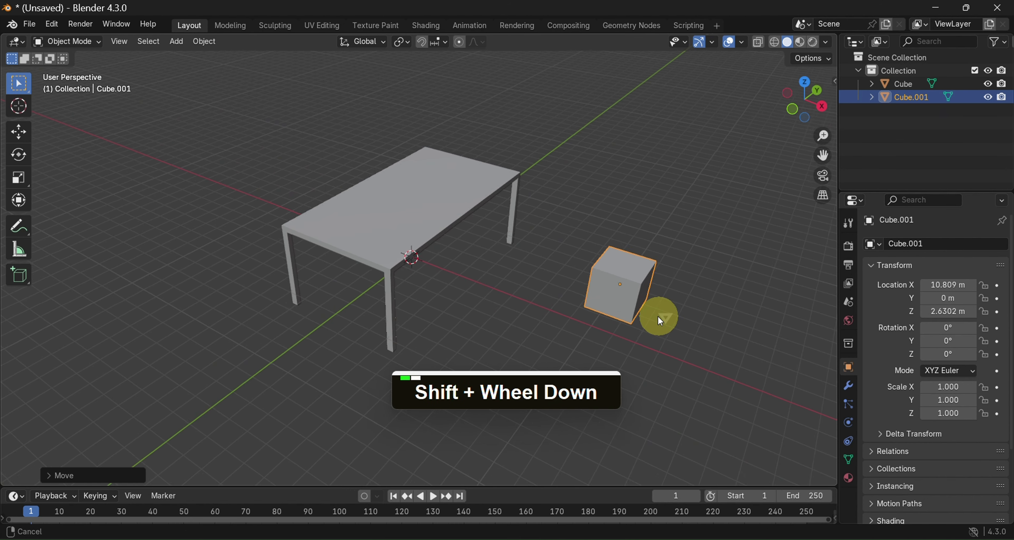
{"action": "scroll", "coordinate": [522, 283], "scroll_direction": "up", "scroll_amount": 4}
{"action": "middle_click_drag", "start_coordinate": [599, 298], "coordinate": [482, 278], "text": "shift"}
{"action": "key", "text": "s"}
{"action": "key", "text": "z"}
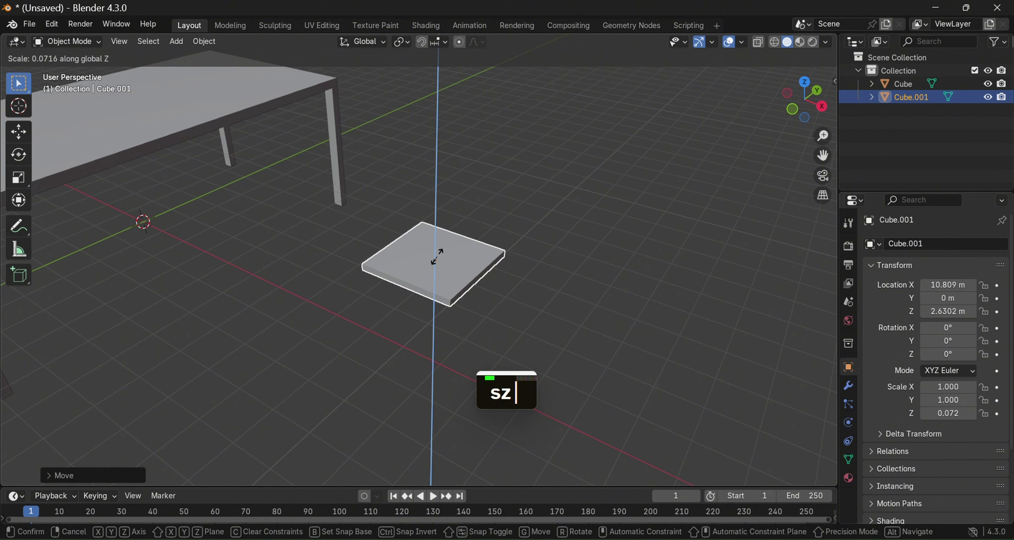
{"action": "left_click", "coordinate": [446, 264]}
In Edit Mode, add two loop cuts across the seat and scale them apart along X, close to the opposite edges
{"action": "key", "text": "Tab"}
{"action": "middle_click_drag", "start_coordinate": [446, 265], "coordinate": [516, 312]}
{"action": "key", "text": "ctrl+r"}
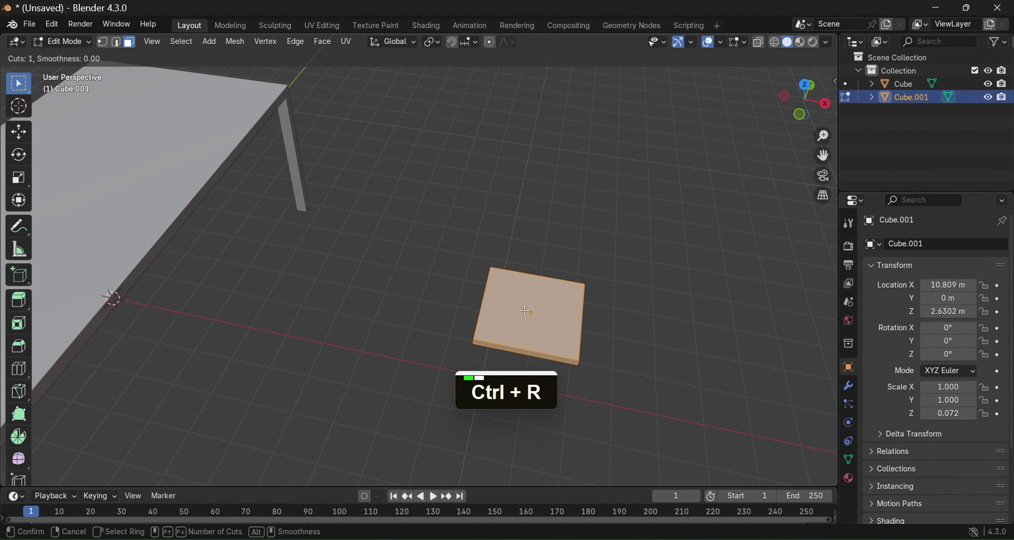
{"action": "scroll", "coordinate": [530, 333], "scroll_direction": "up", "scroll_amount": 1}
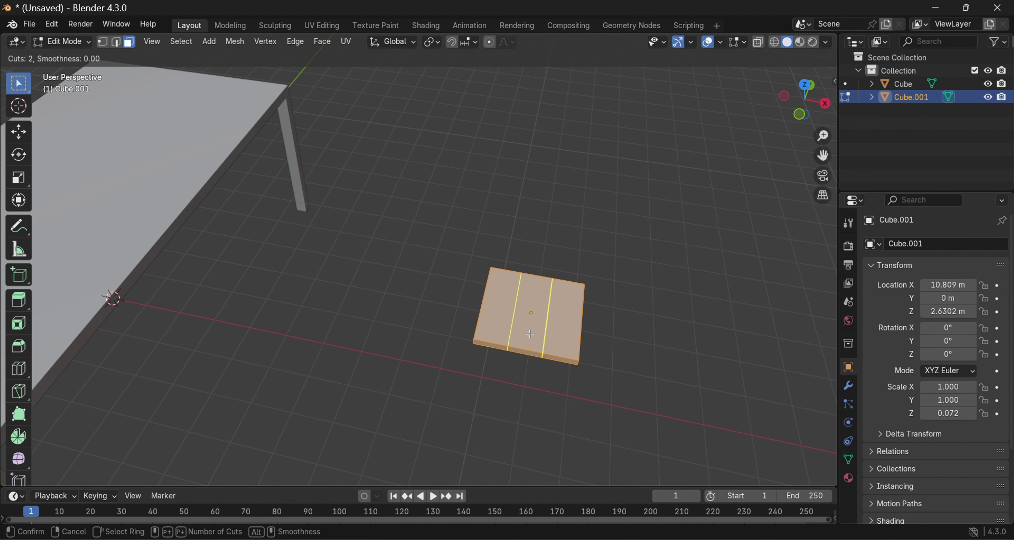
{"action": "left_click", "coordinate": [529, 333]}
{"action": "right_click", "coordinate": [529, 334]}
{"action": "key", "text": "s"}
{"action": "key", "text": "x"}
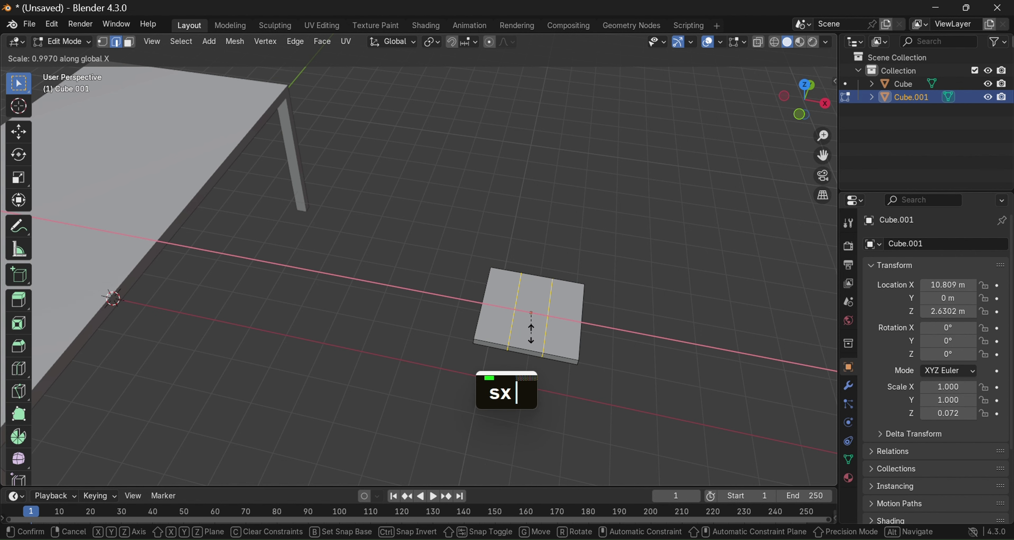
{"action": "right_click", "coordinate": [546, 361]}
Add two perpendicular loop cuts to the seat and spread them along Y by a factor of about 2.39
{"action": "key", "text": "ctrl+r"}
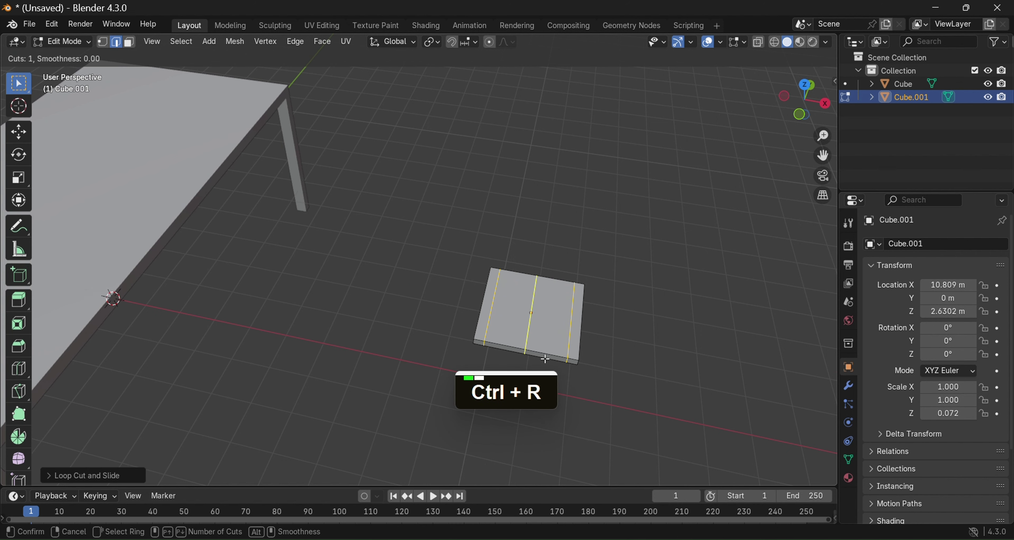
{"action": "scroll", "coordinate": [502, 307], "scroll_direction": "up", "scroll_amount": 1}
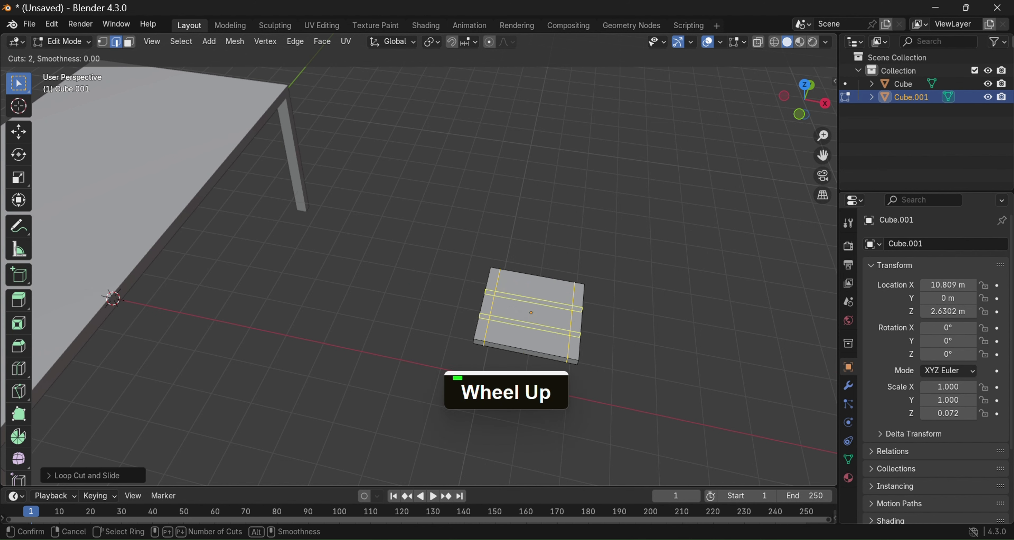
{"action": "left_click", "coordinate": [503, 306]}
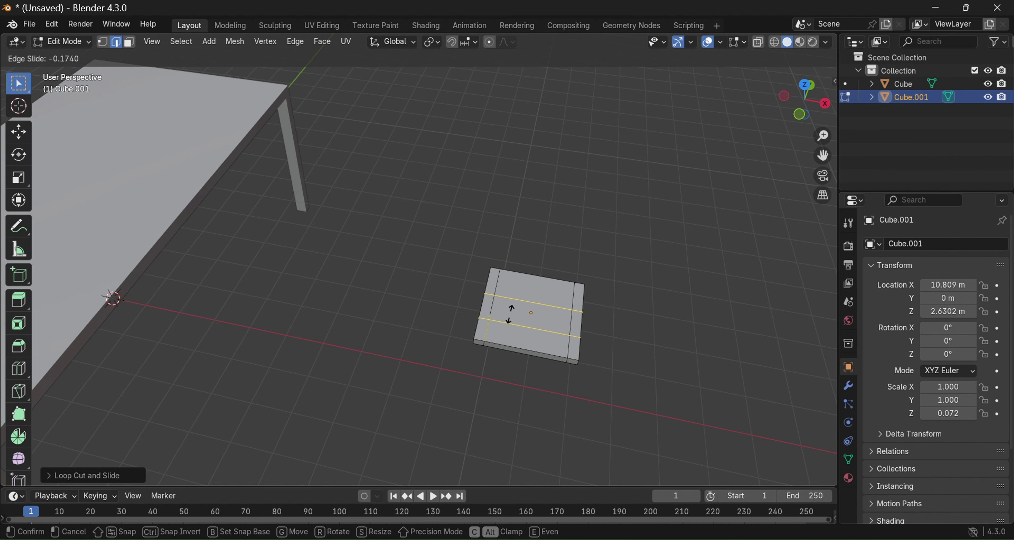
{"action": "key", "text": "s"}
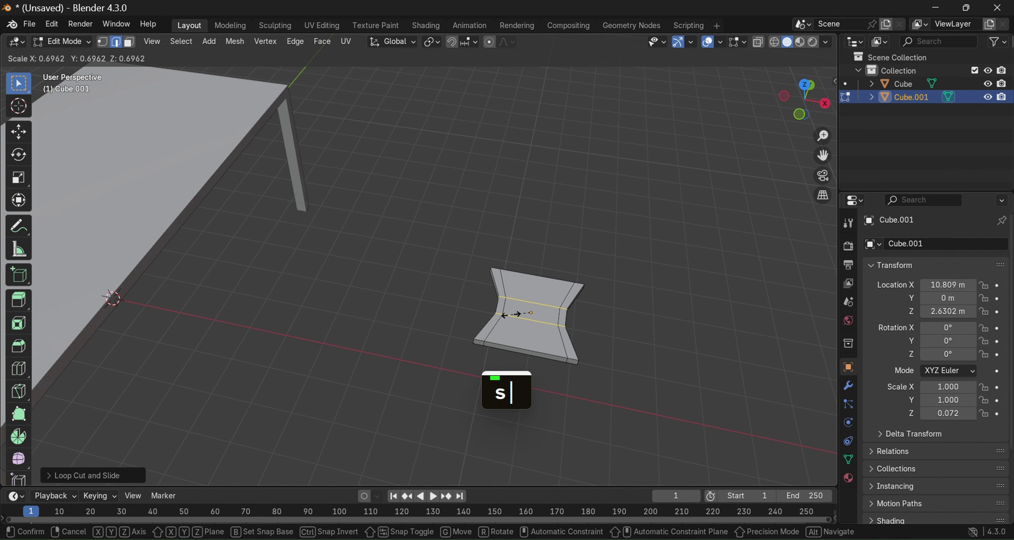
{"action": "key", "text": "y"}
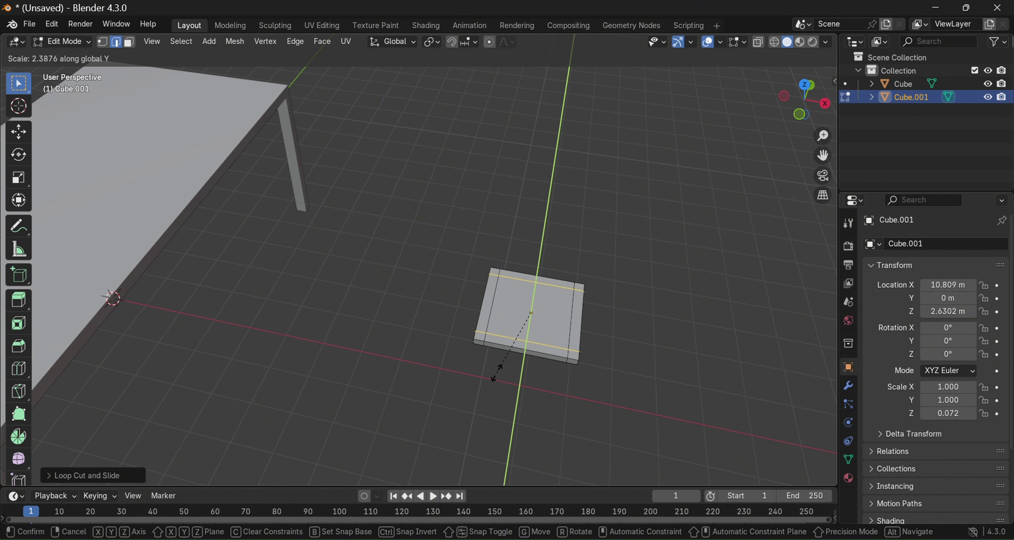
{"action": "left_click", "coordinate": [497, 373]}
Select the four small corner faces on the seat's underside, using face selection in the bottom view
{"action": "key", "text": "grave"}
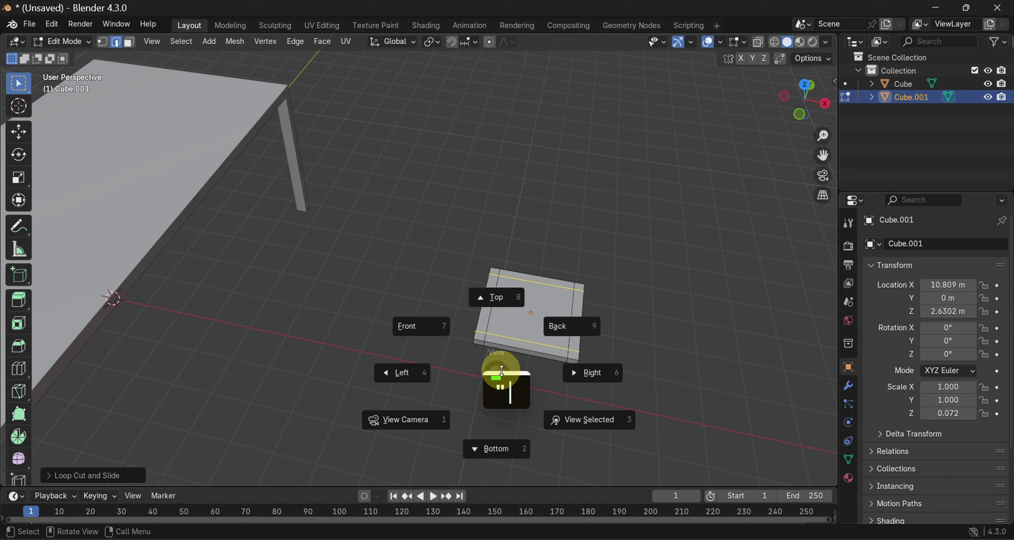
{"action": "left_click", "coordinate": [503, 436]}
{"action": "scroll", "coordinate": [551, 143], "scroll_direction": "up", "scroll_amount": 1}
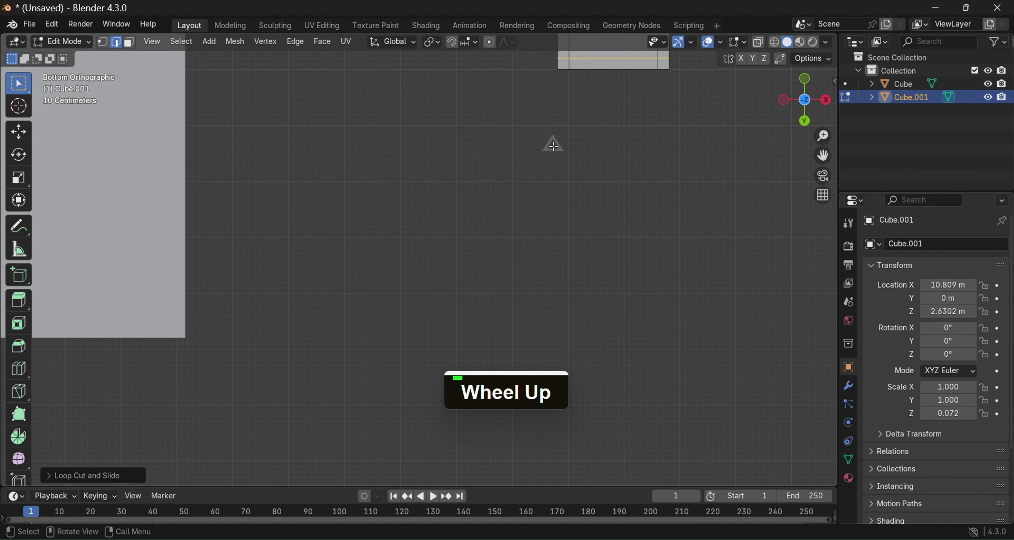
{"action": "middle_click_drag", "start_coordinate": [554, 142], "coordinate": [360, 350], "text": "shift"}
{"action": "scroll", "coordinate": [433, 202], "scroll_direction": "up", "scroll_amount": 2}
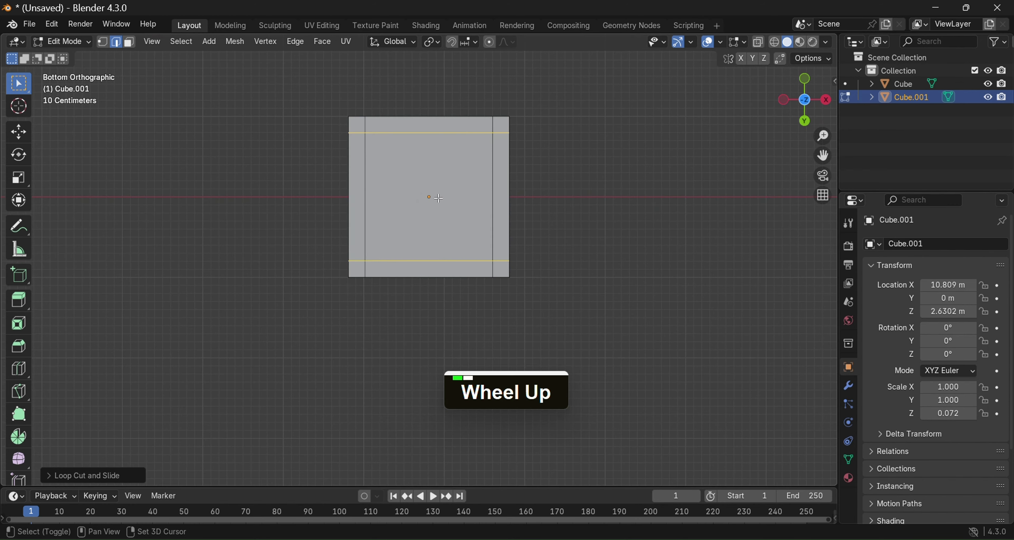
{"action": "middle_click_drag", "start_coordinate": [431, 199], "coordinate": [400, 229], "text": "shift"}
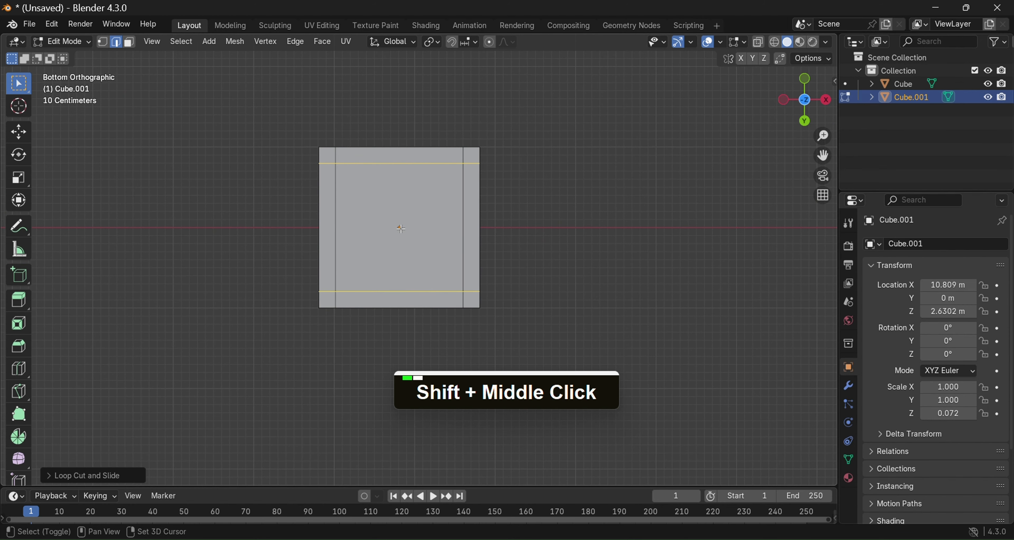
{"action": "left_click", "coordinate": [130, 41]}
{"action": "left_click", "coordinate": [301, 147]}
{"action": "left_click", "coordinate": [324, 154], "text": "shift"}
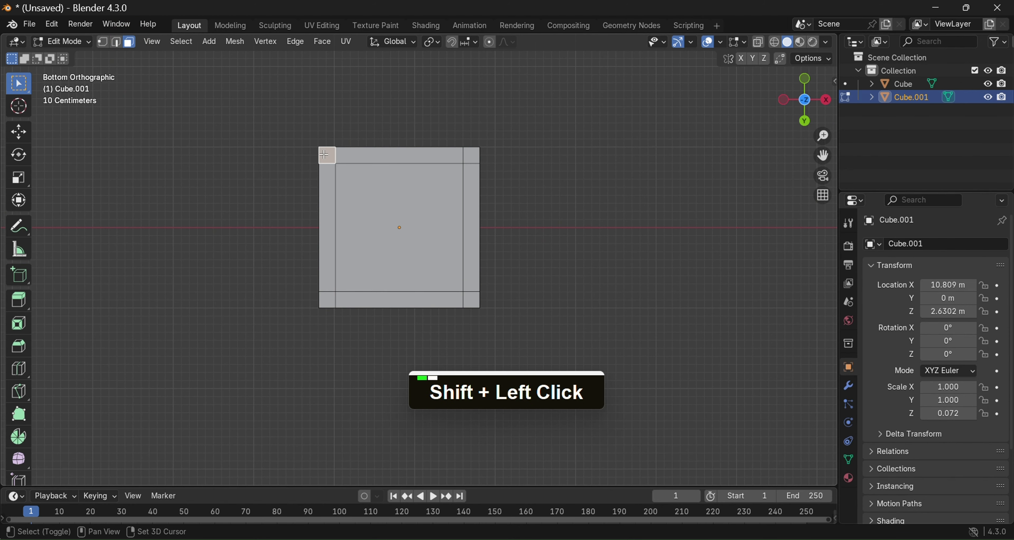
{"action": "left_click", "coordinate": [470, 155], "text": "shift"}
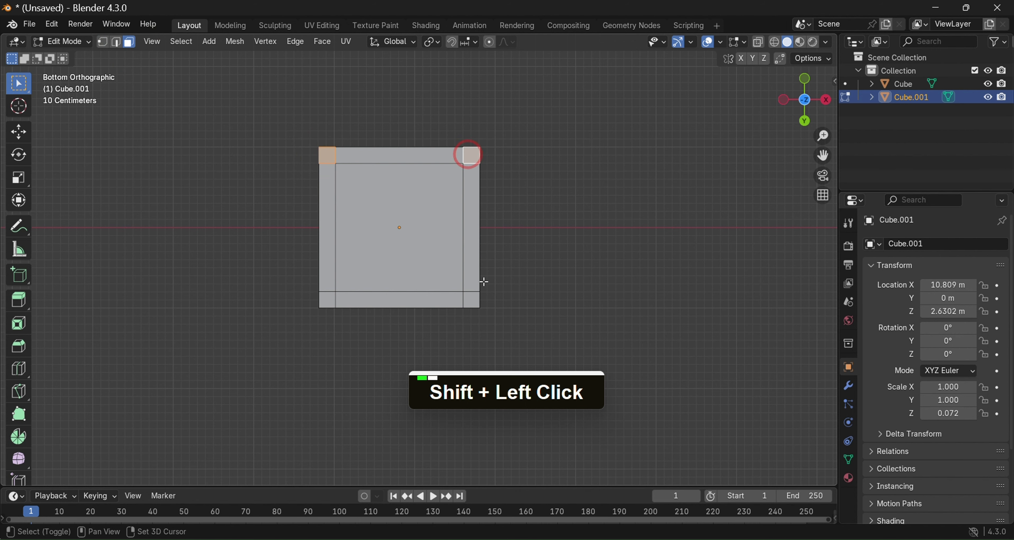
{"action": "left_click", "coordinate": [471, 300], "text": "shift"}
{"action": "left_click", "coordinate": [327, 301], "text": "shift"}
Extrude the selected corner faces downward to form the four chair legs
{"action": "middle_click_drag", "start_coordinate": [328, 299], "coordinate": [240, 350]}
{"action": "scroll", "coordinate": [355, 225], "scroll_direction": "down", "scroll_amount": 1}
{"action": "middle_click_drag", "start_coordinate": [354, 224], "coordinate": [403, 231]}
{"action": "key", "text": "e"}
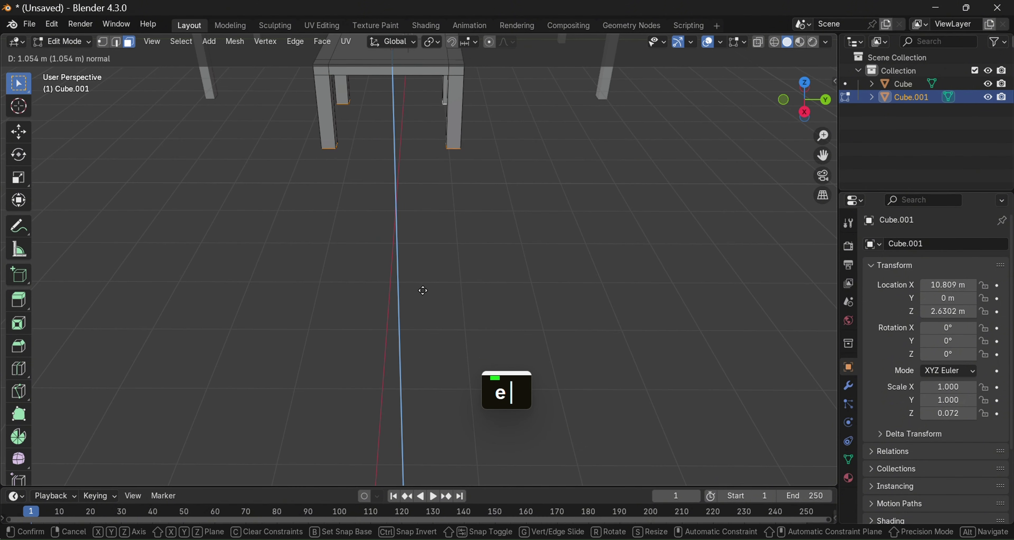
{"action": "left_click", "coordinate": [422, 319]}
Select the three narrow top faces along the seat edge farthest from the table and extrude them upward as a backrest
{"action": "middle_click_drag", "start_coordinate": [367, 211], "coordinate": [617, 229]}
{"action": "middle_click_drag", "start_coordinate": [498, 215], "coordinate": [577, 208]}
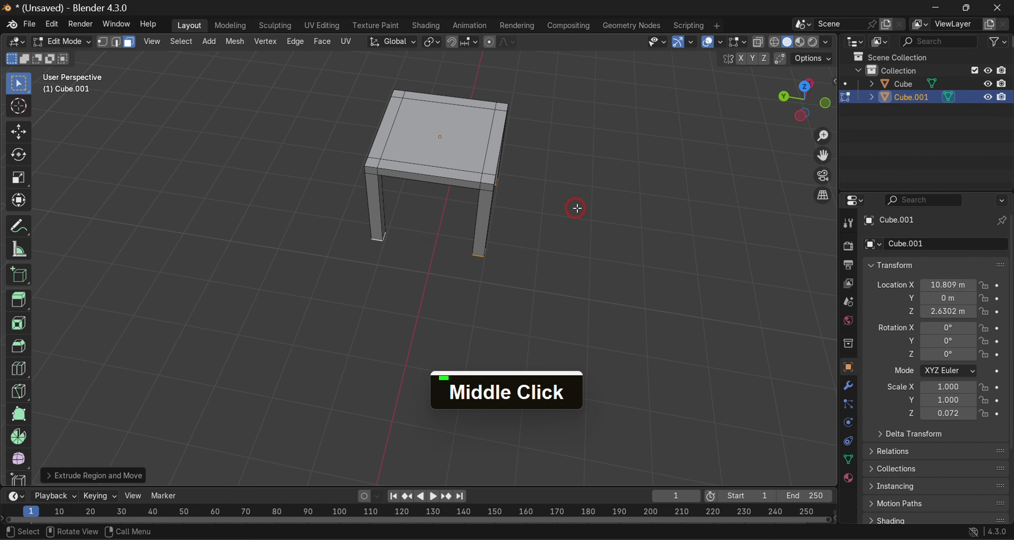
{"action": "left_click", "coordinate": [401, 92], "text": "shift"}
{"action": "left_click", "coordinate": [433, 97], "text": "shift"}
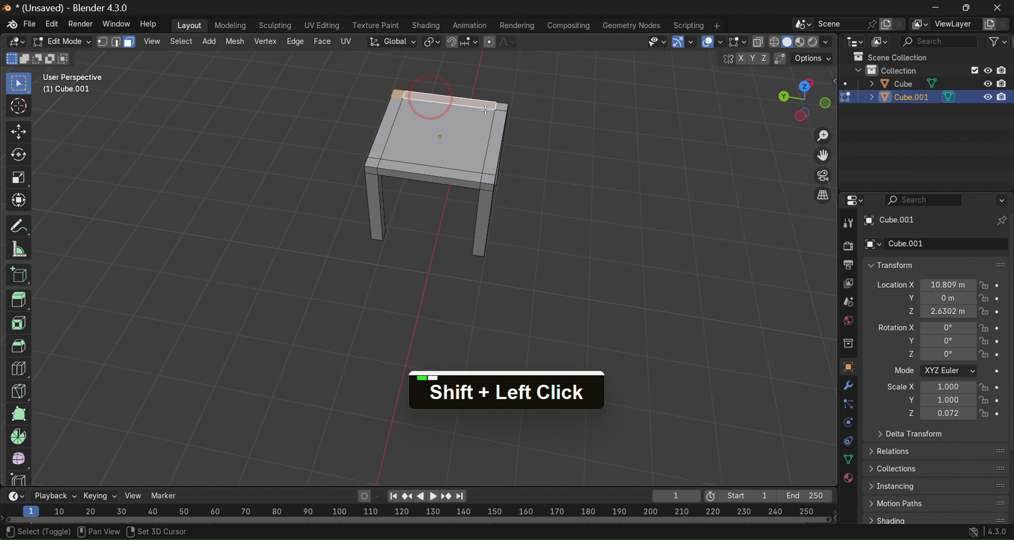
{"action": "left_click", "coordinate": [501, 107], "text": "shift"}
{"action": "middle_click_drag", "start_coordinate": [539, 141], "coordinate": [402, 120]}
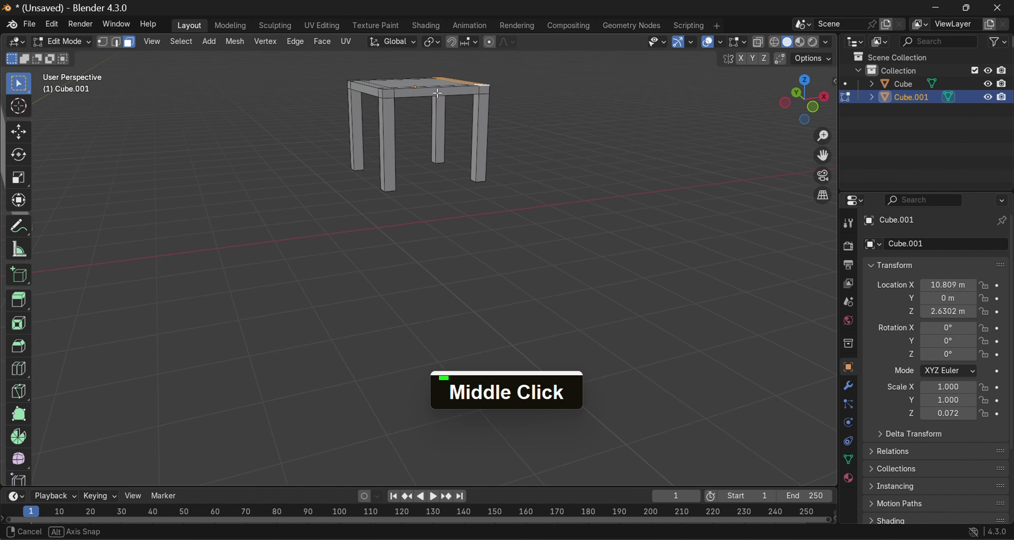
{"action": "scroll", "coordinate": [401, 120], "scroll_direction": "down", "scroll_amount": 5}
{"action": "key", "text": "e"}
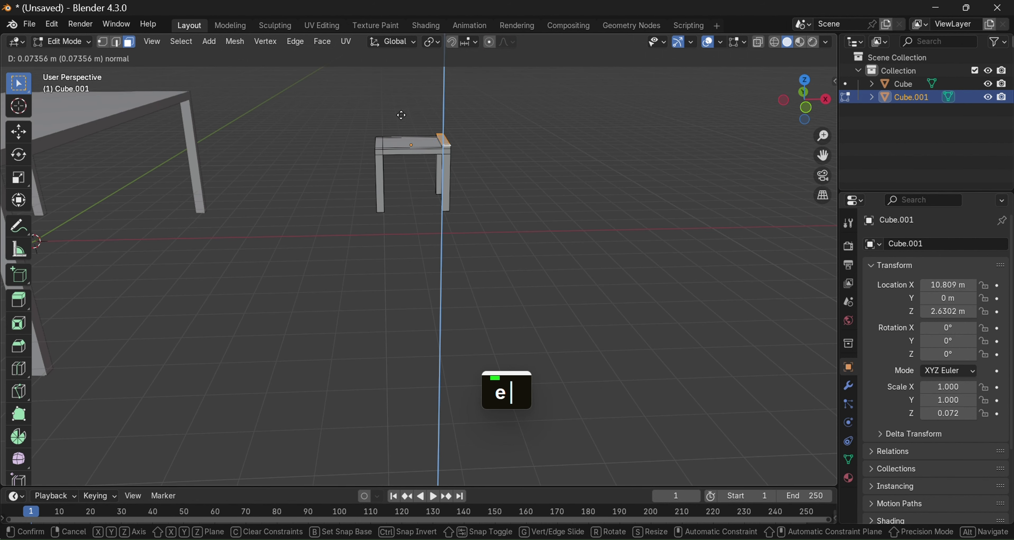
{"action": "left_click", "coordinate": [395, 44]}
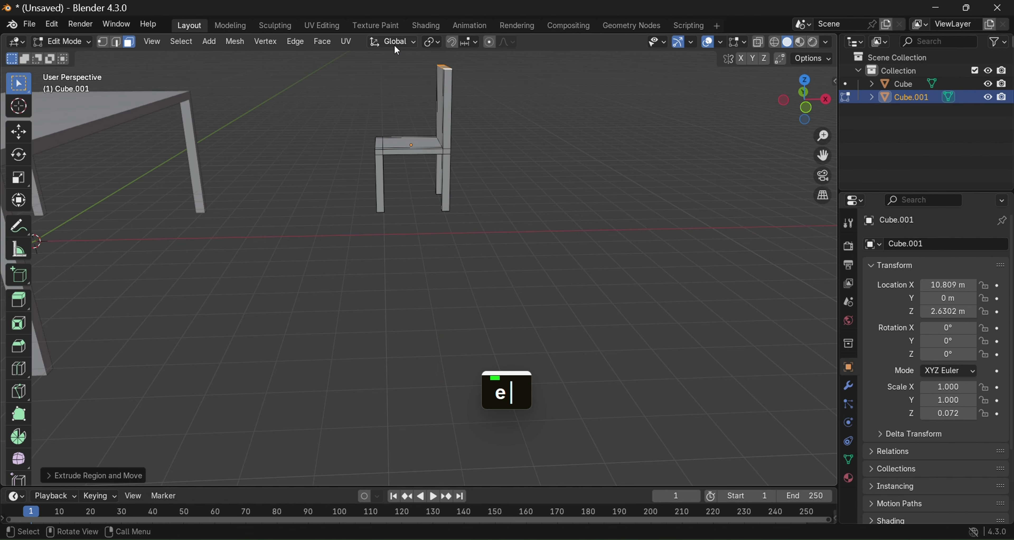
In Object Mode and front view, lower the chair to about Z 0.768 m, level with the table's feet, and slide it to about X 3.117 m
{"action": "middle_click_drag", "start_coordinate": [455, 166], "coordinate": [290, 170]}
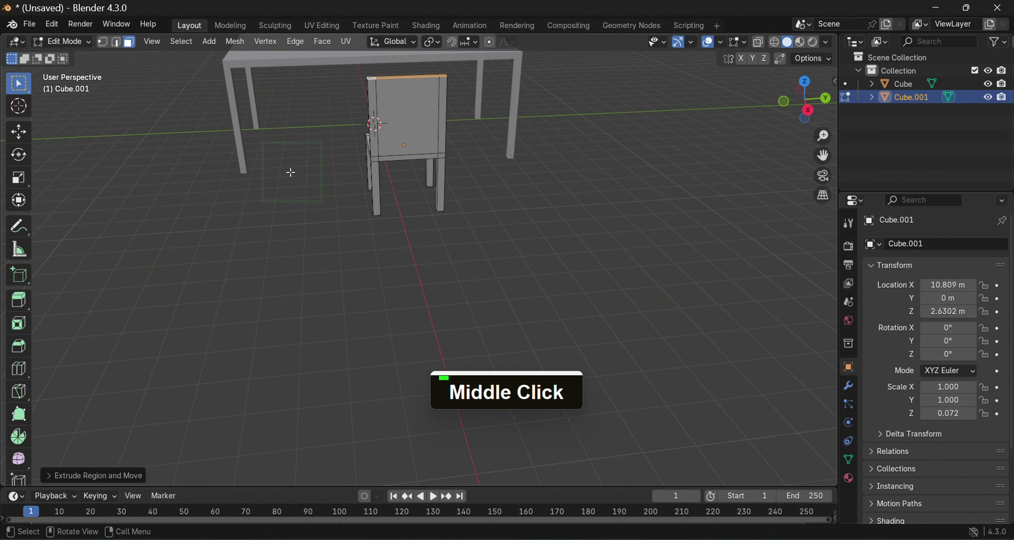
{"action": "key", "text": "grave"}
{"action": "left_click", "coordinate": [212, 132]}
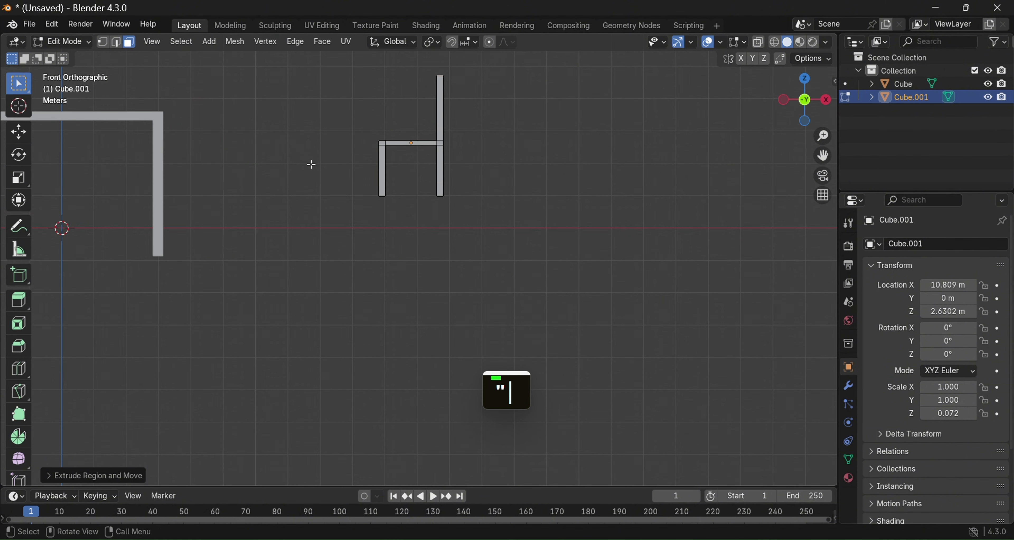
{"action": "key", "text": "Tab"}
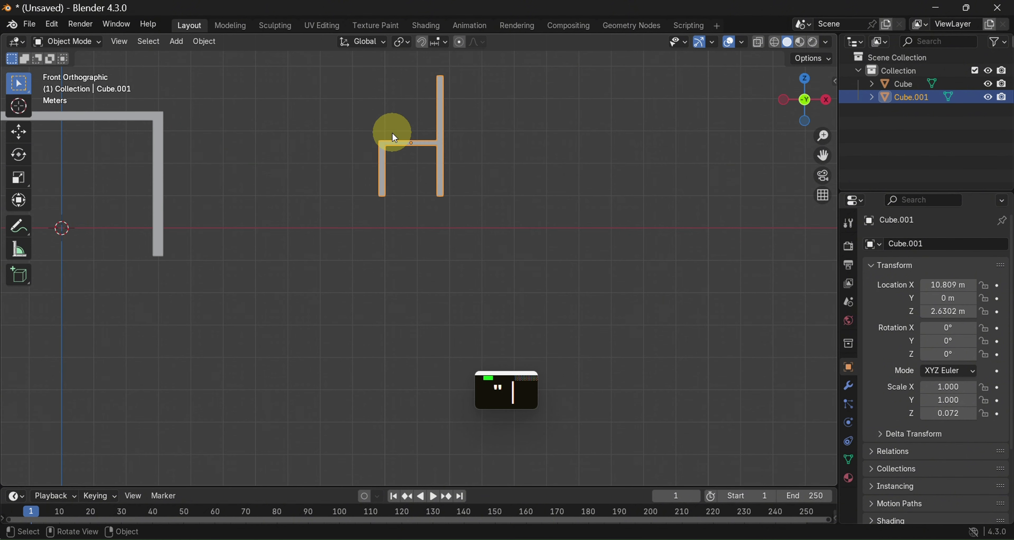
{"action": "key", "text": "g"}
{"action": "key", "text": "z"}
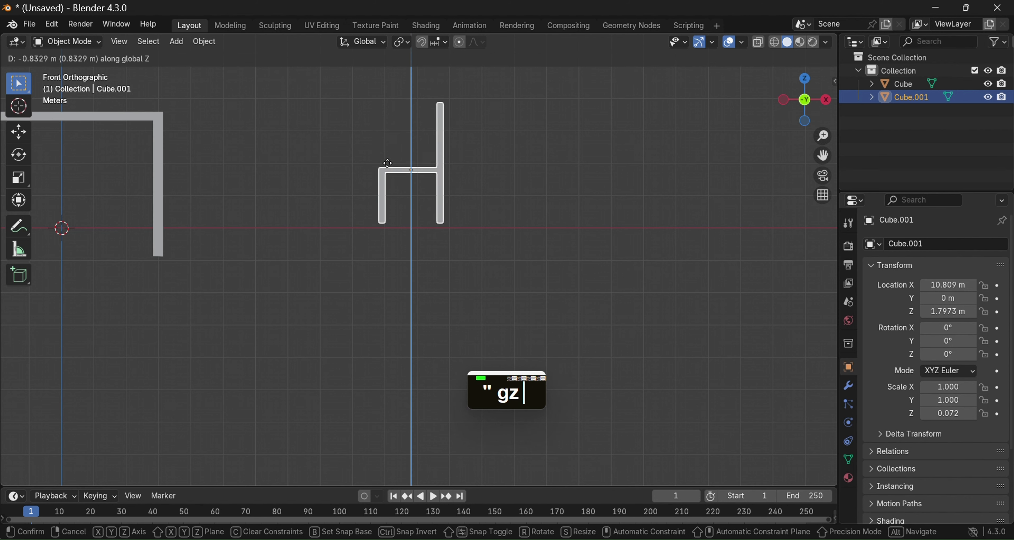
{"action": "left_click", "coordinate": [388, 194]}
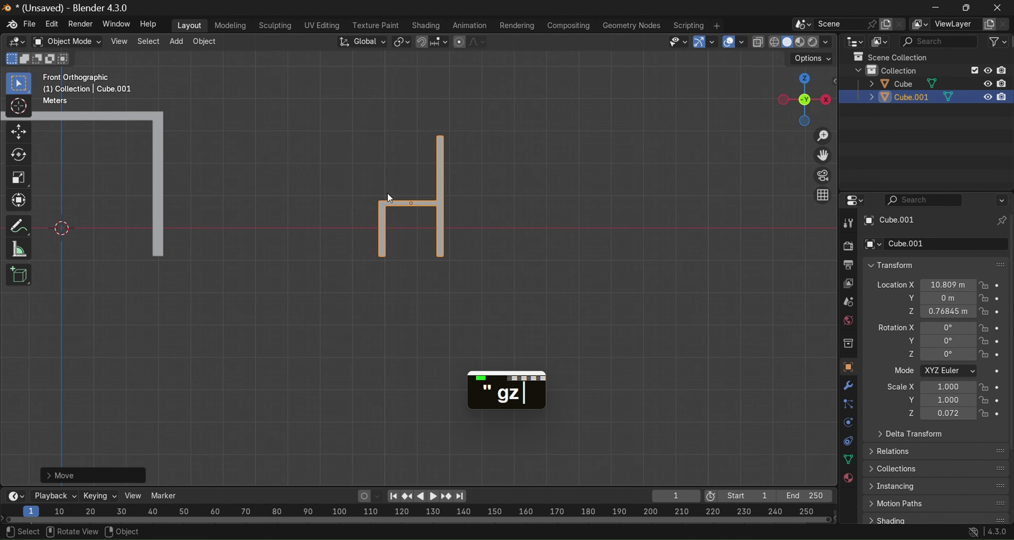
{"action": "key", "text": "g"}
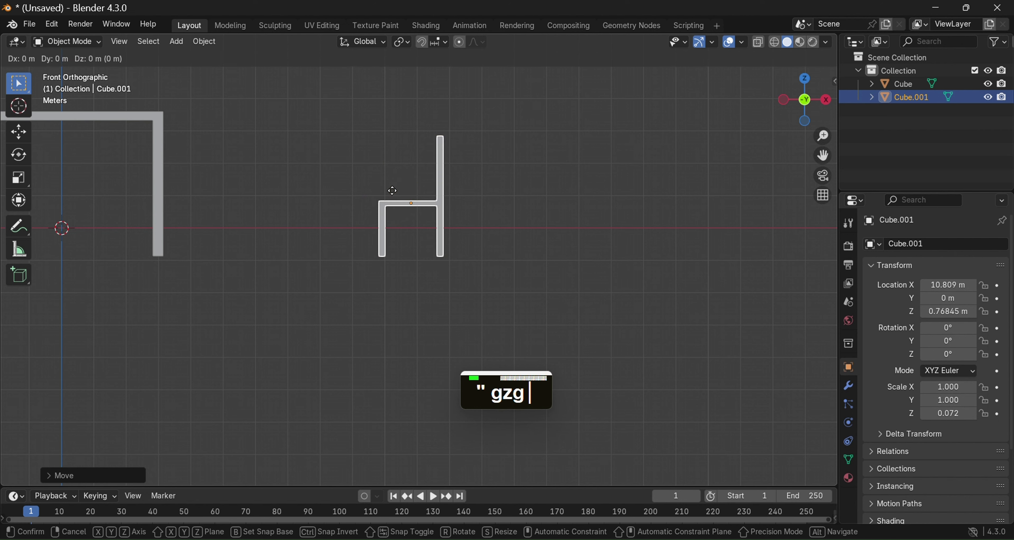
{"action": "key", "text": "x"}
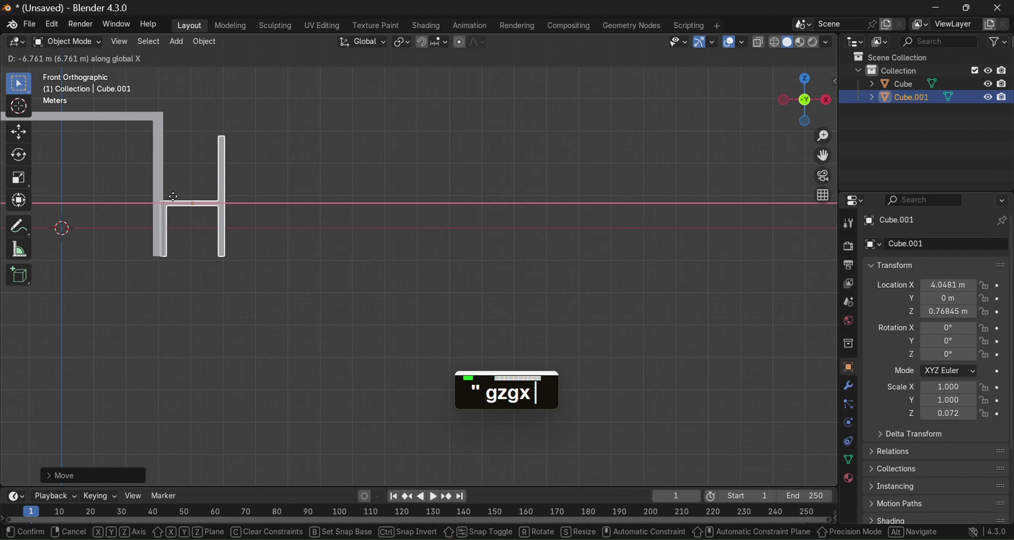
{"action": "left_click", "coordinate": [220, 189]}
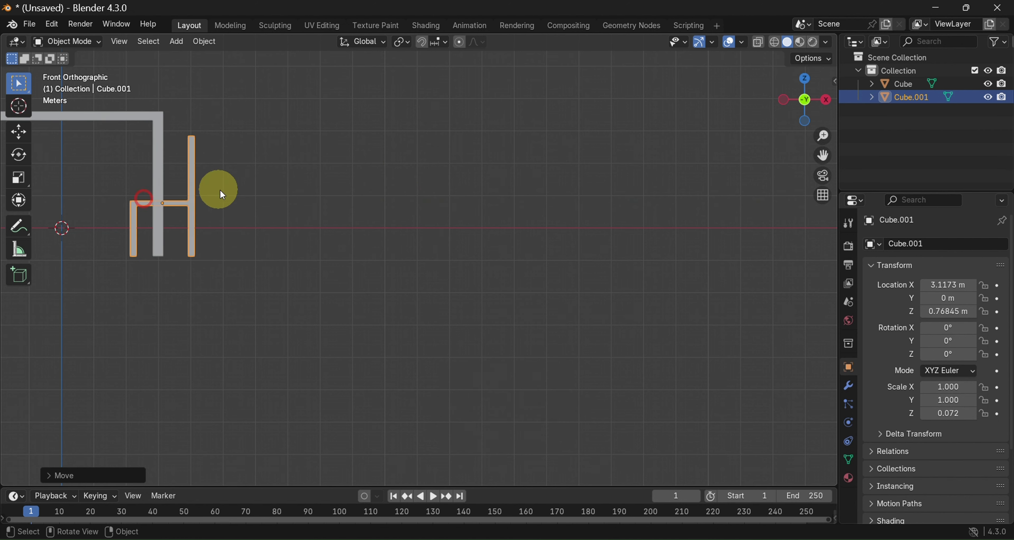
Scale the whole chair up uniformly until its X and Y scale is about 1.576
{"action": "middle_click_drag", "start_coordinate": [220, 189], "coordinate": [306, 171]}
{"action": "key", "text": "s"}
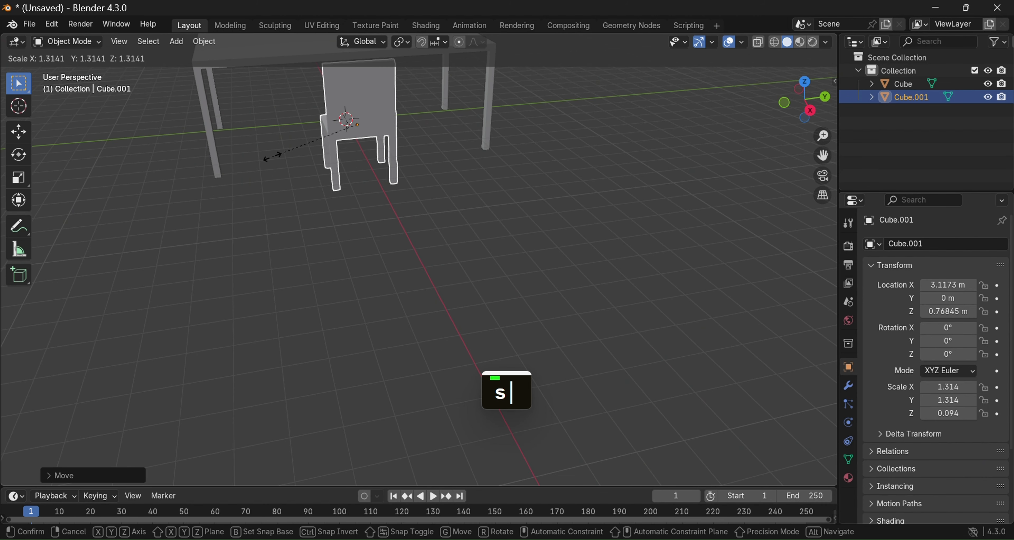
{"action": "left_click", "coordinate": [254, 160]}
{"action": "middle_click_drag", "start_coordinate": [254, 160], "coordinate": [352, 132]}
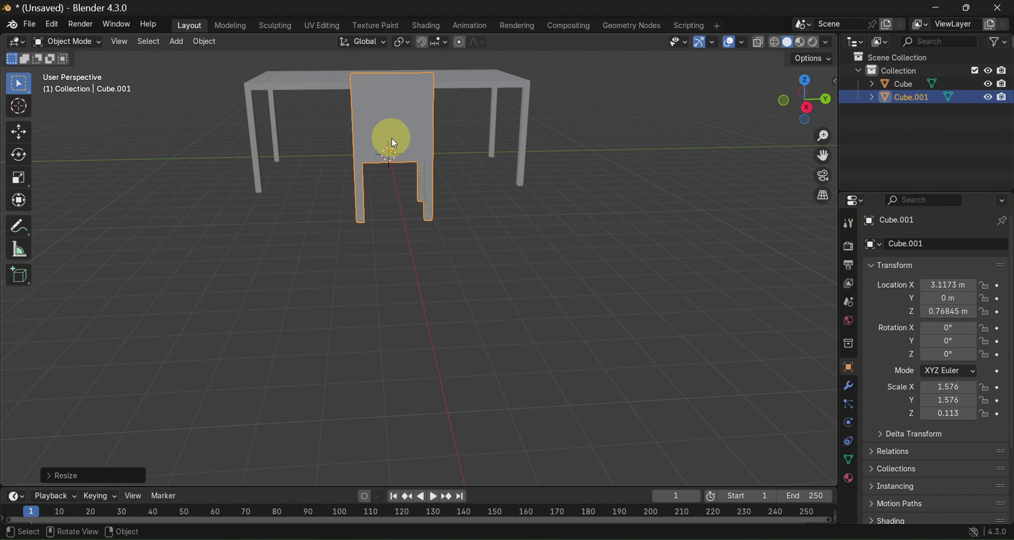
Move the chair along Y to about -4.065 m, near one end of the table, and check its placement
{"action": "key", "text": "g"}
{"action": "key", "text": "y"}
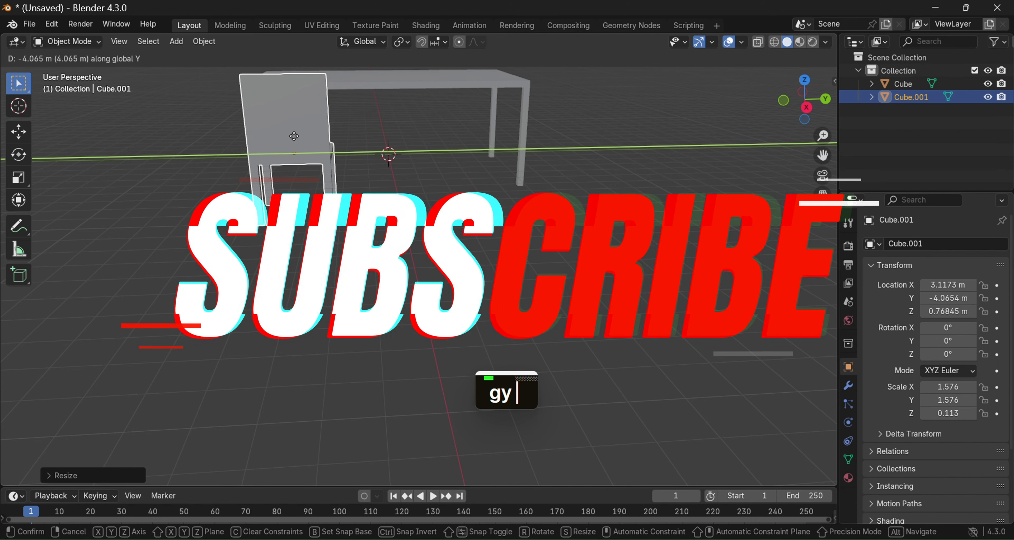
{"action": "left_click", "coordinate": [295, 137]}
{"action": "scroll", "coordinate": [376, 152], "scroll_direction": "down", "scroll_amount": 4}
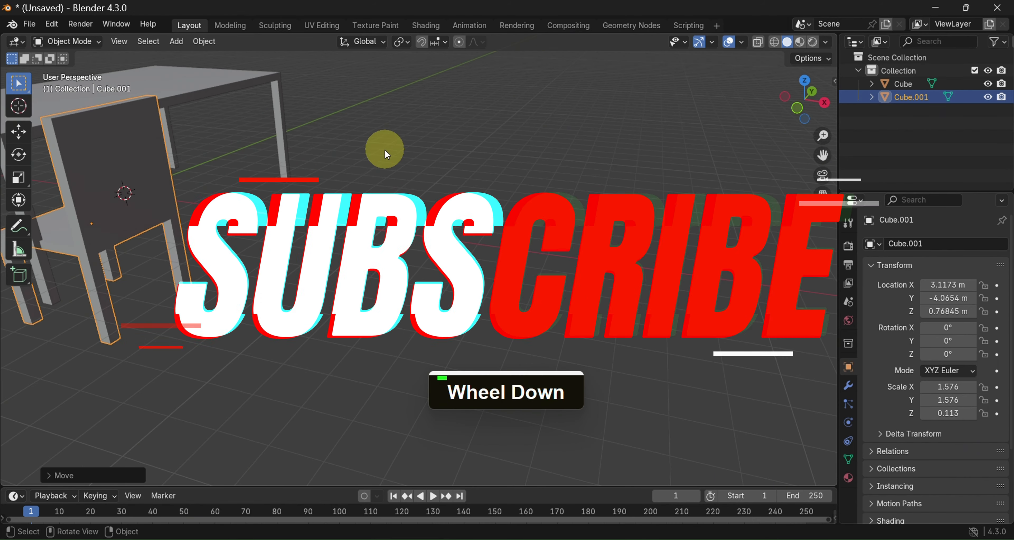
{"action": "middle_click_drag", "start_coordinate": [385, 148], "coordinate": [181, 121]}
{"action": "scroll", "coordinate": [216, 141], "scroll_direction": "down", "scroll_amount": 3}
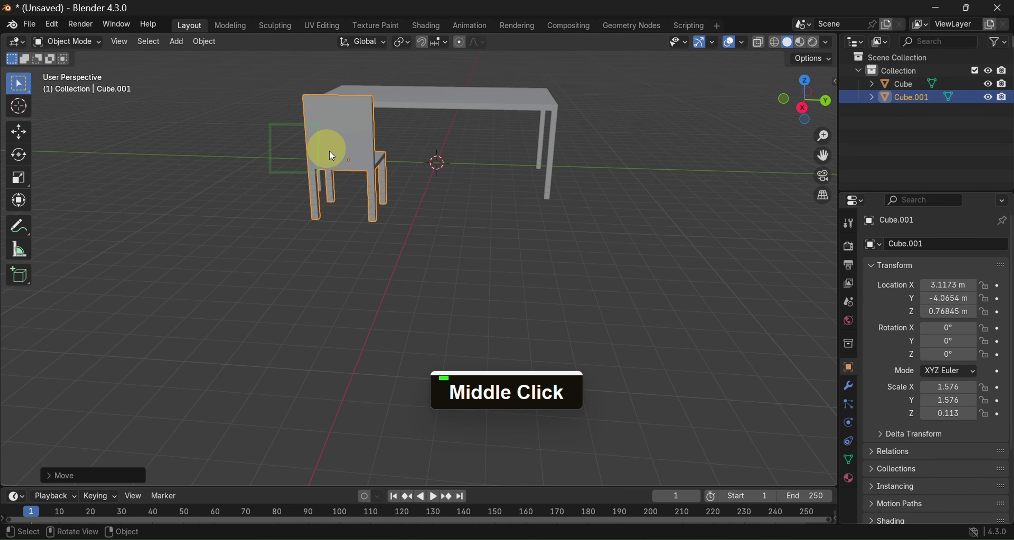
{"action": "middle_click_drag", "start_coordinate": [329, 151], "coordinate": [259, 151]}
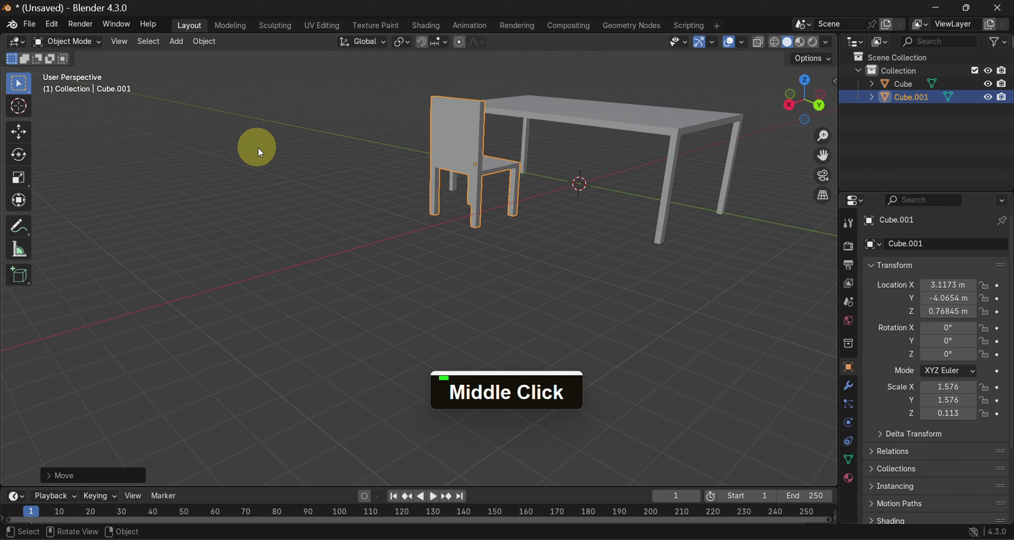